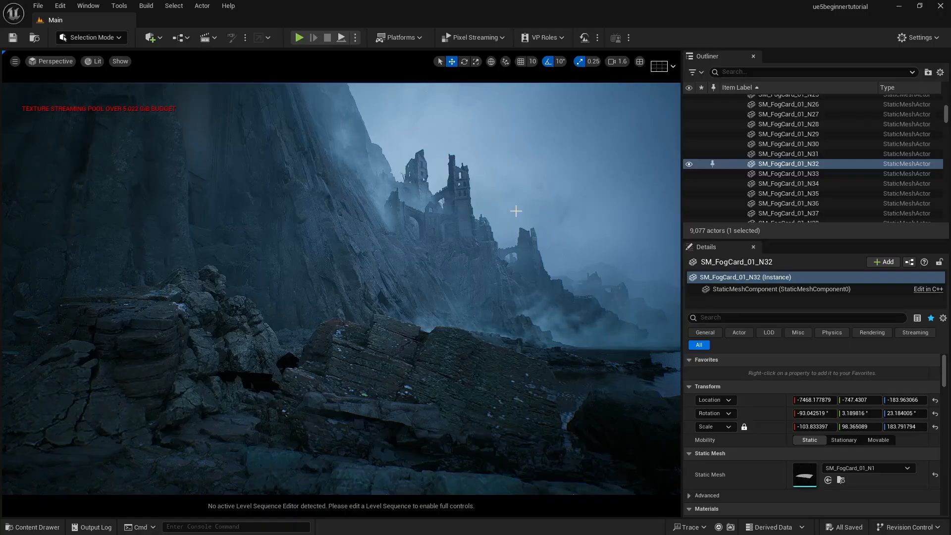
View the Dark Ruins Megascans Sample page in Fab, and search the Fab Library in the Epic Games Launcher for "ruins"
key(alt+Tab)
key(alt+Tab)
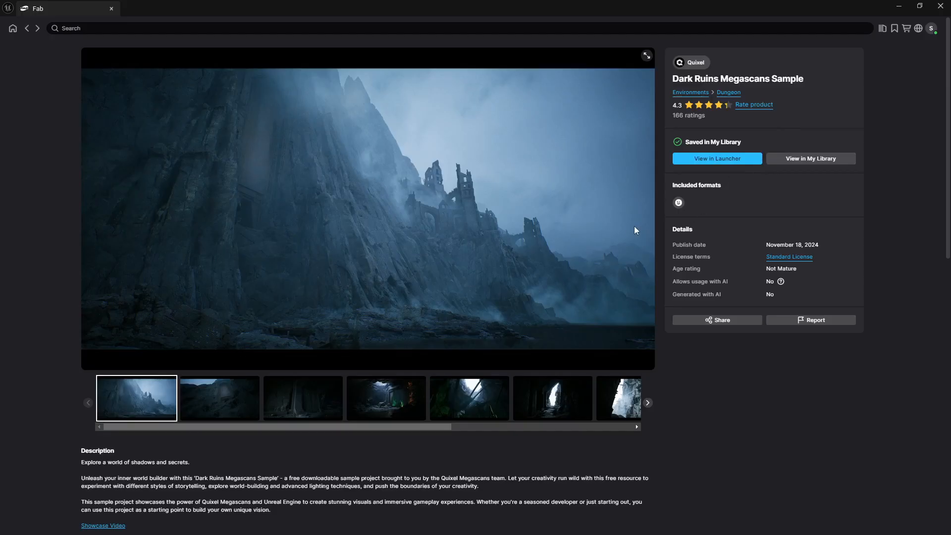
key(alt+Tab)
key(alt+Tab)
key(alt+Tab)
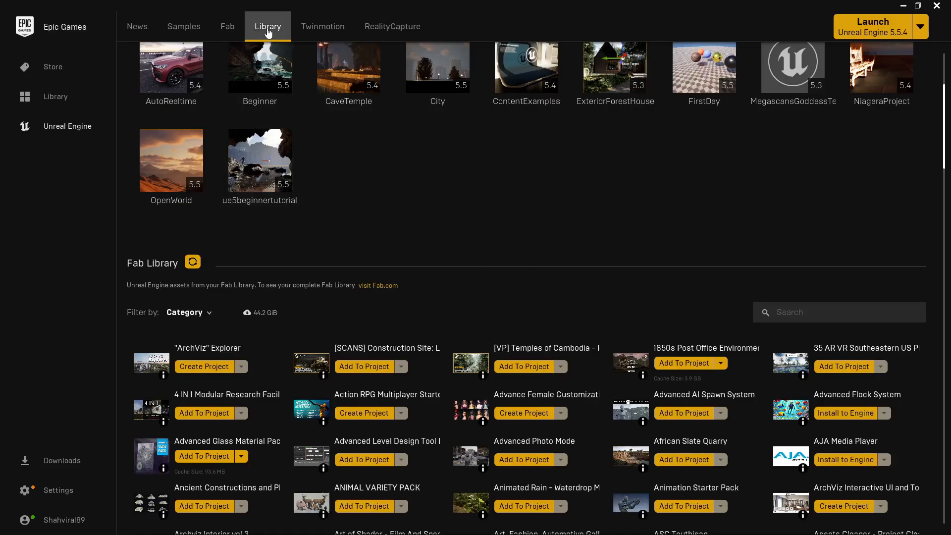
click(785, 316)
text(ruins)
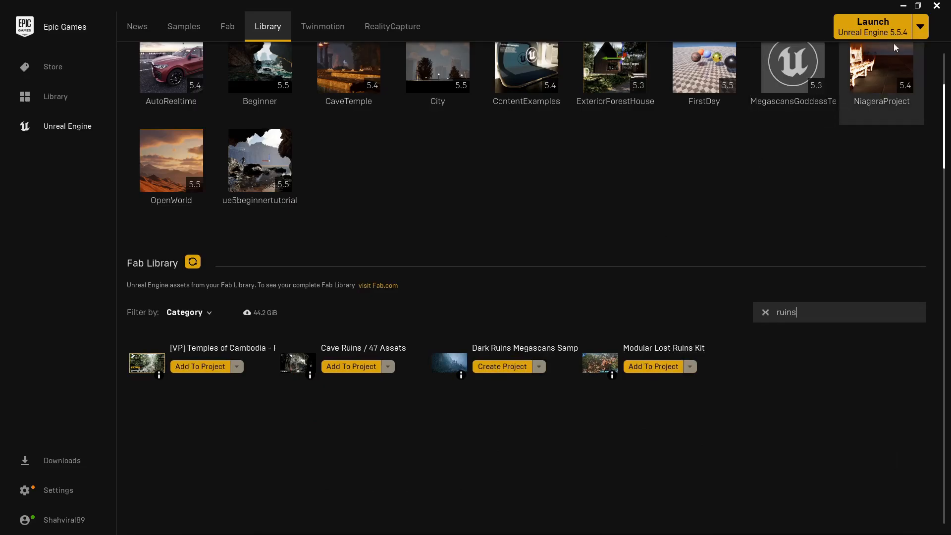
Switch back to the Unreal Editor, select the ocean plane and locate its assigned material in the project content
click(903, 5)
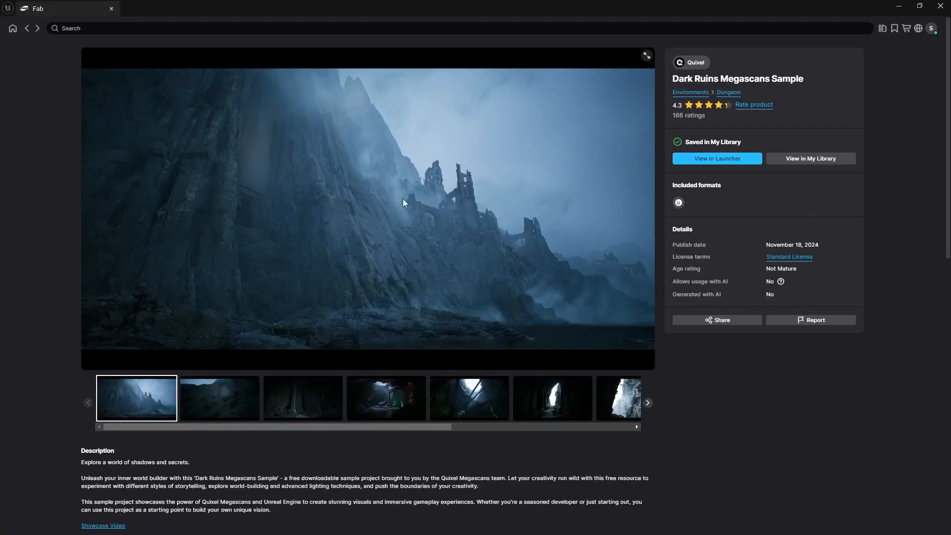
click(899, 6)
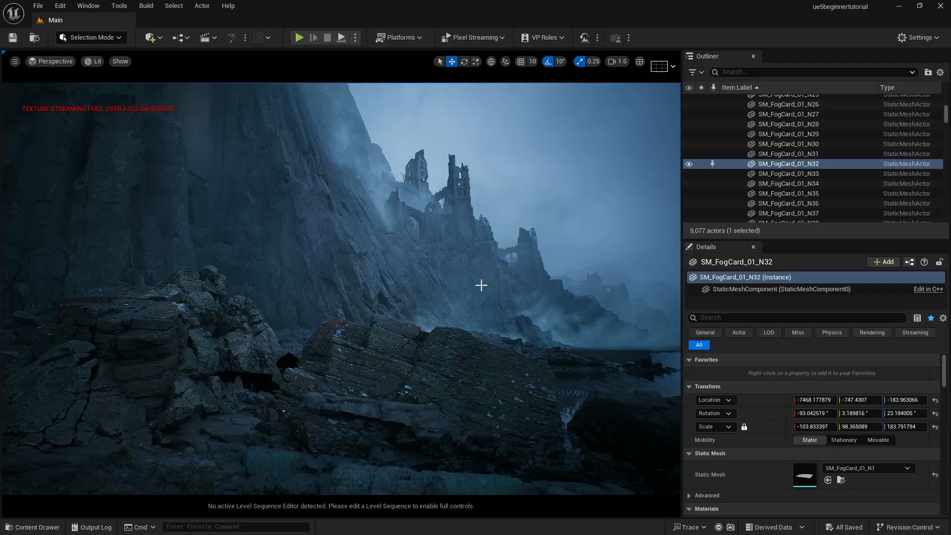
right_drag(480, 284, 655, 342)
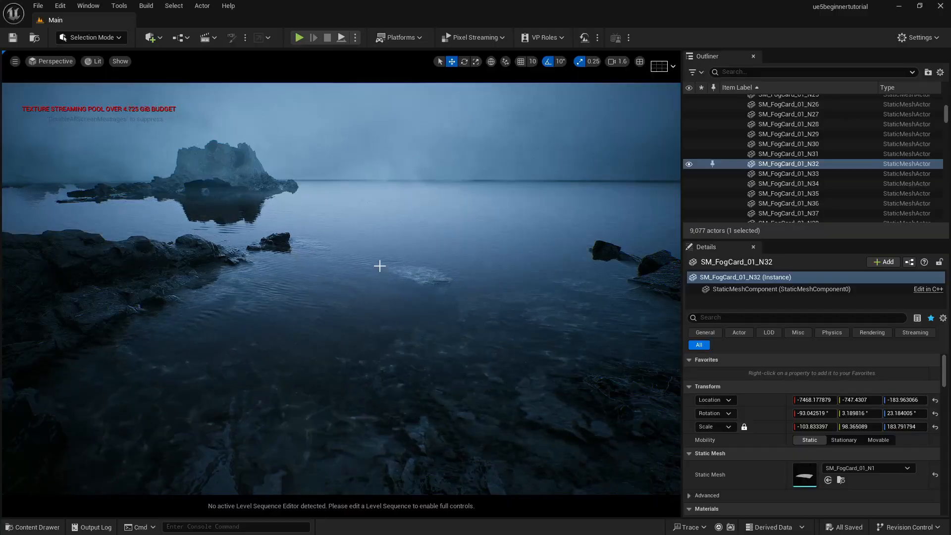
click(396, 263)
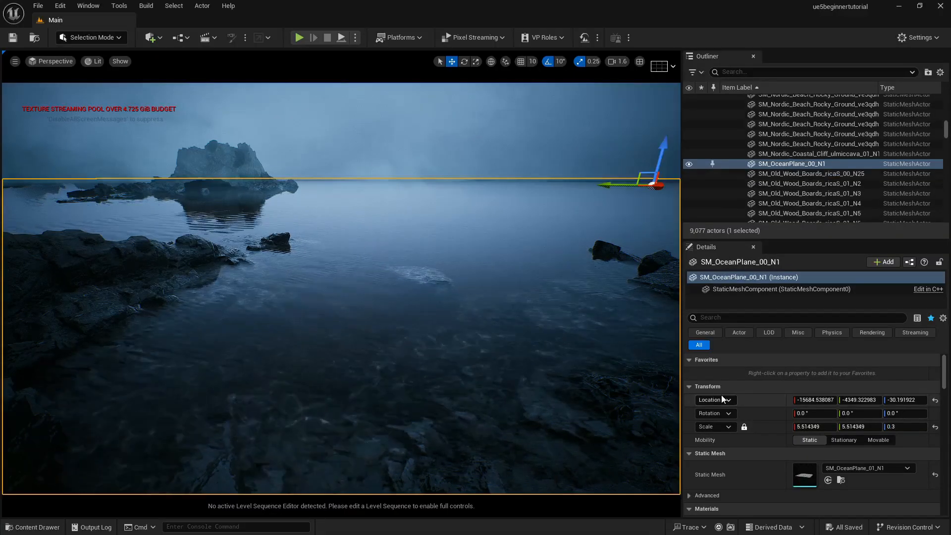
scroll(776, 436, down, 5)
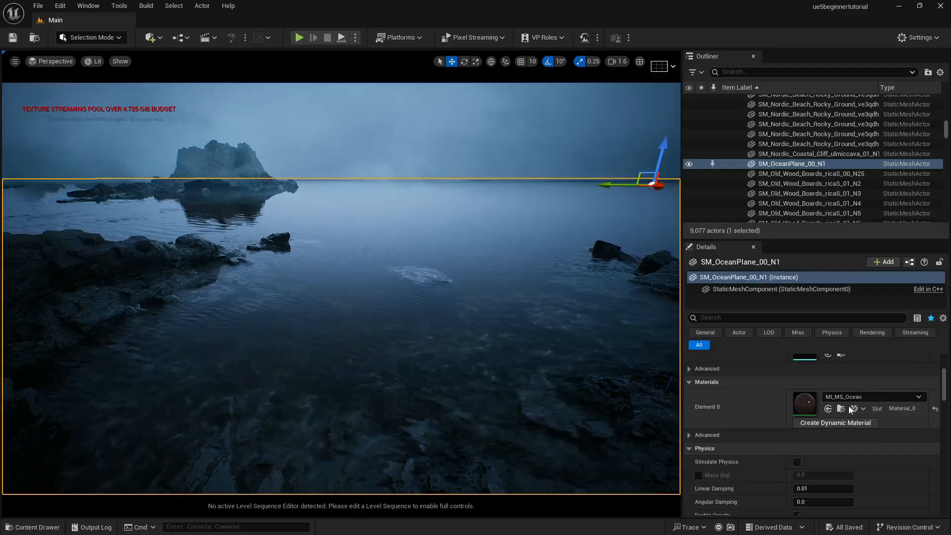
click(840, 409)
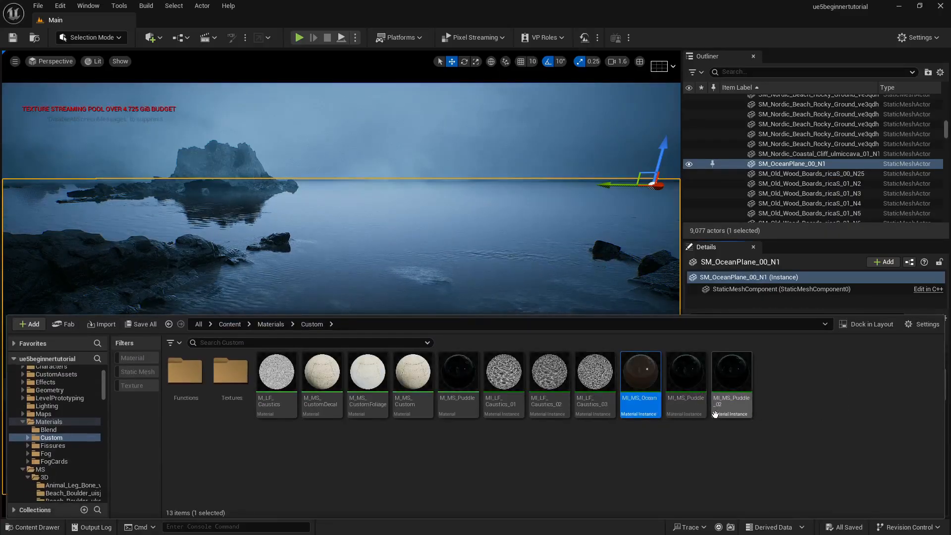
Start a migration of the MI_MS_Puddle_02 material instance and accept the list of dependent assets
click(690, 393)
right_click(689, 392)
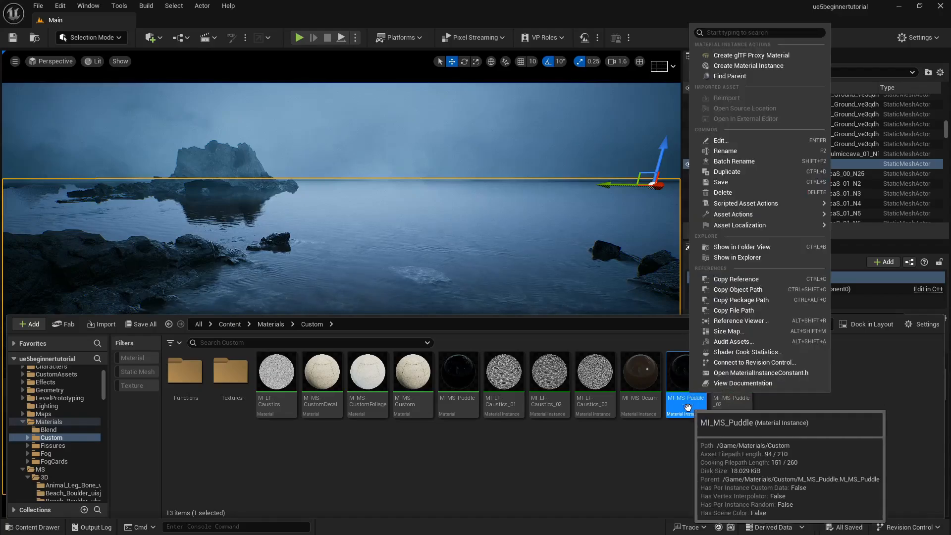
click(728, 395)
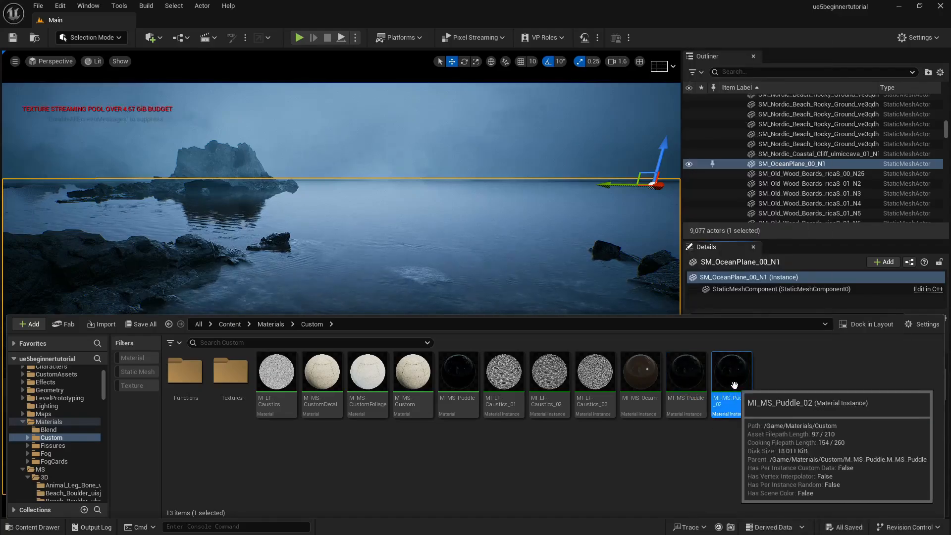
right_click(728, 395)
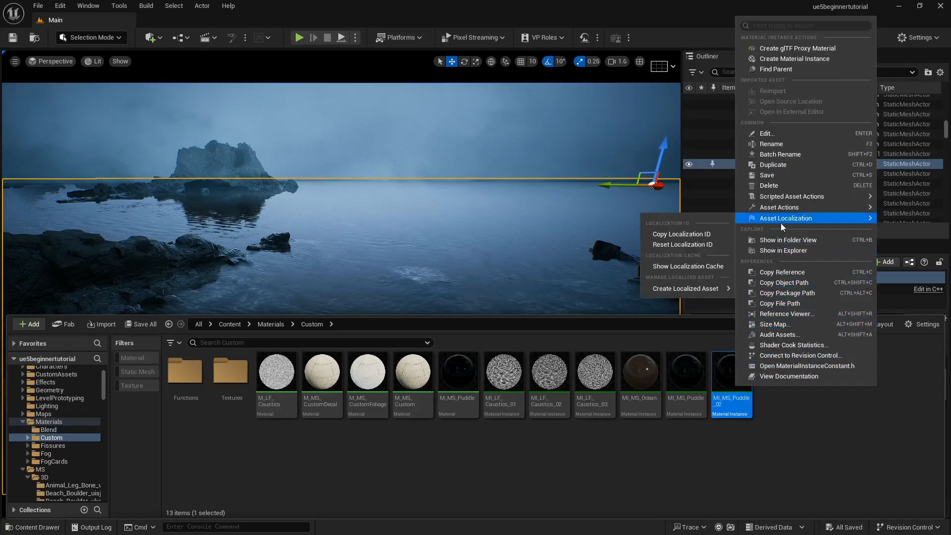
mouse_move(791, 208)
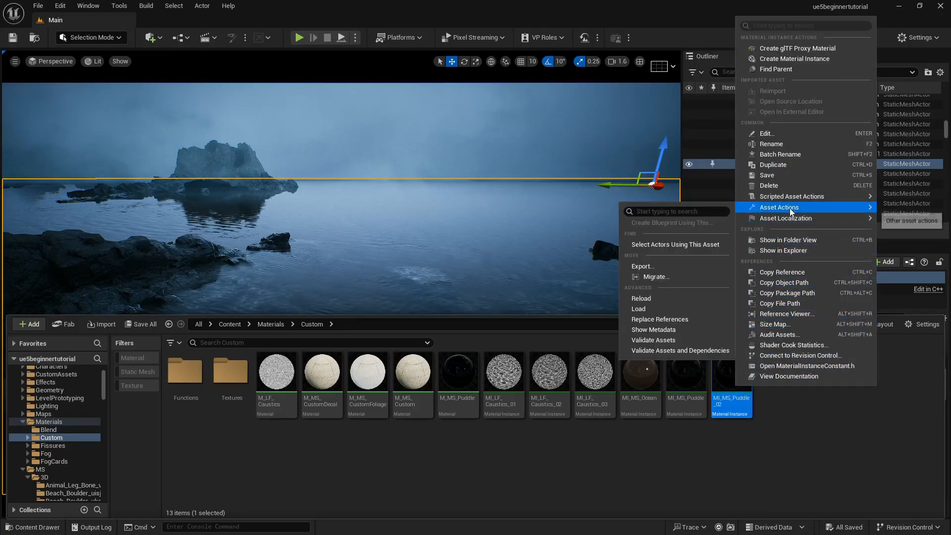
click(672, 277)
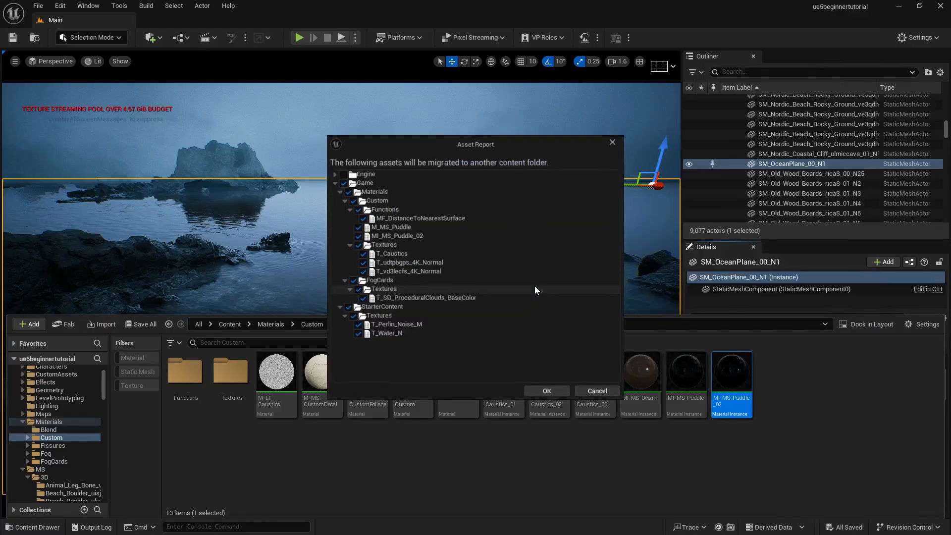
click(544, 391)
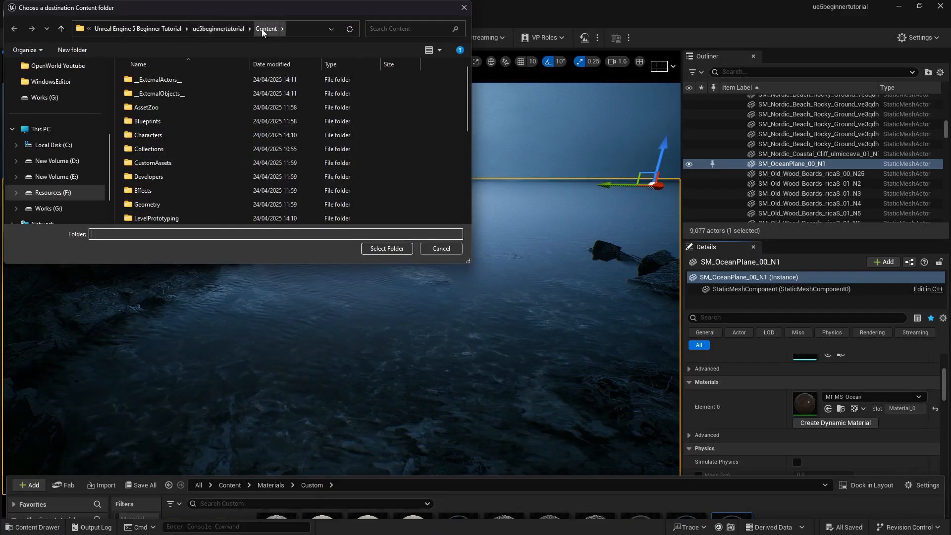
Choose the ue5beginnertutorial project's Content folder as the migration destination, and cancel the migration instead of overwriting the existing asset
scroll(73, 148, up, 3)
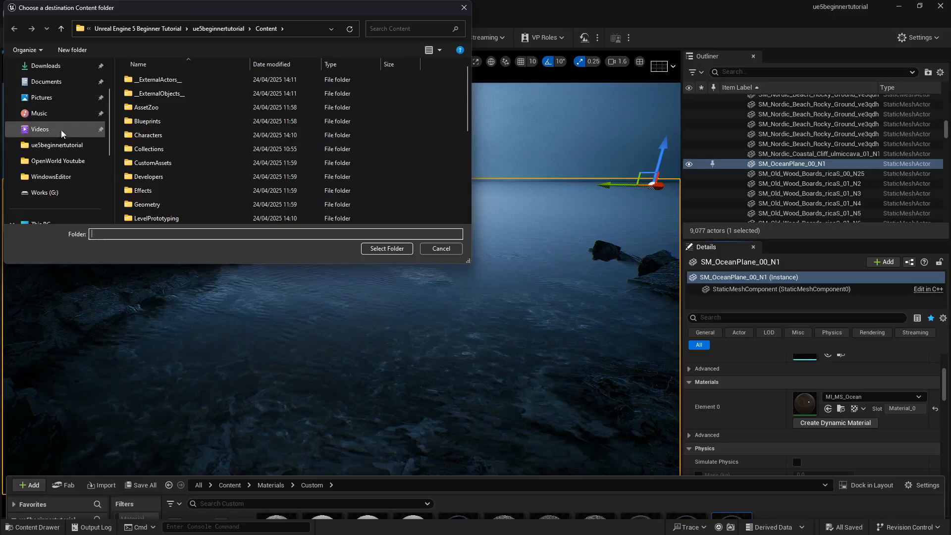
click(73, 148)
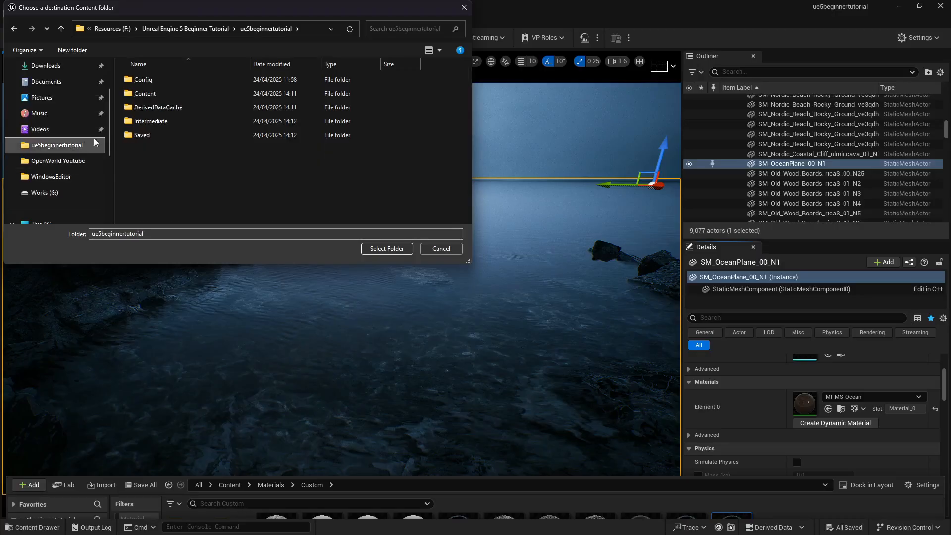
click(149, 94)
double_click(149, 94)
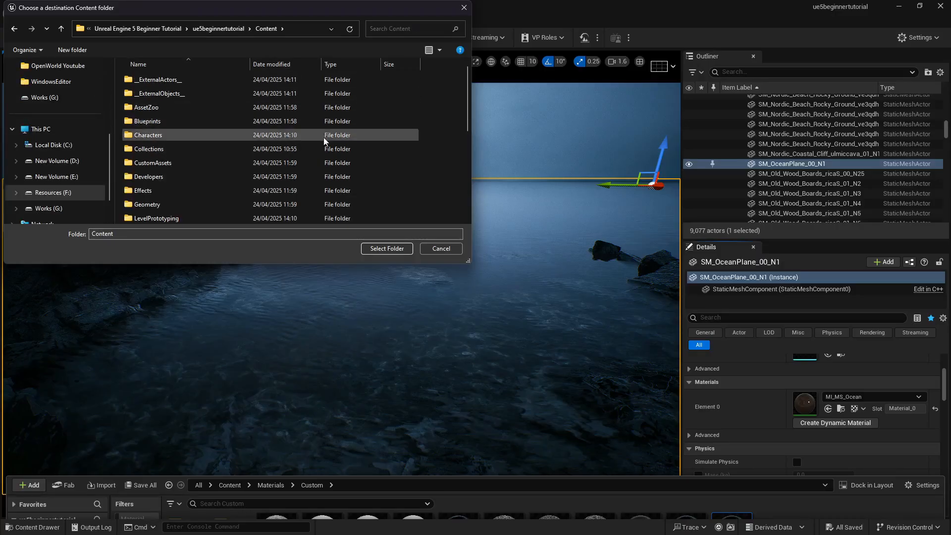
click(373, 249)
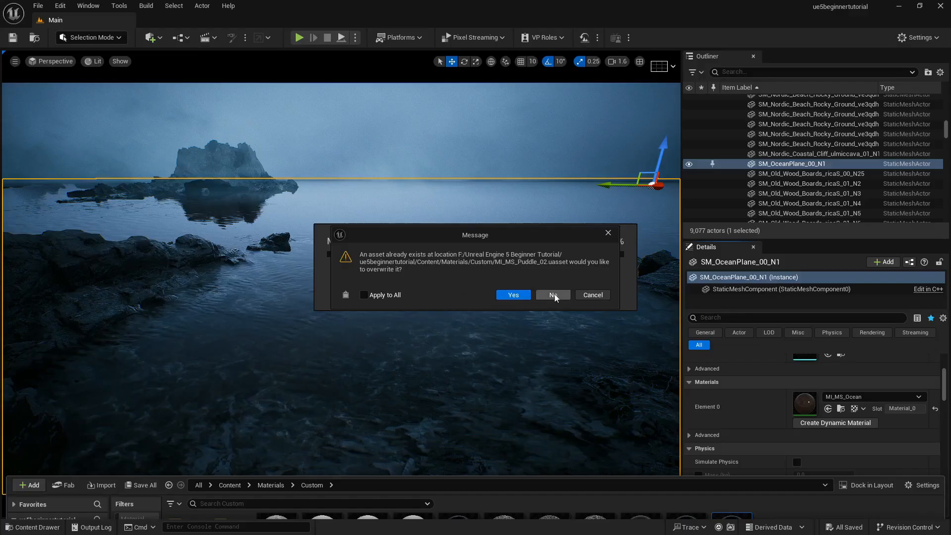
click(595, 295)
click(474, 290)
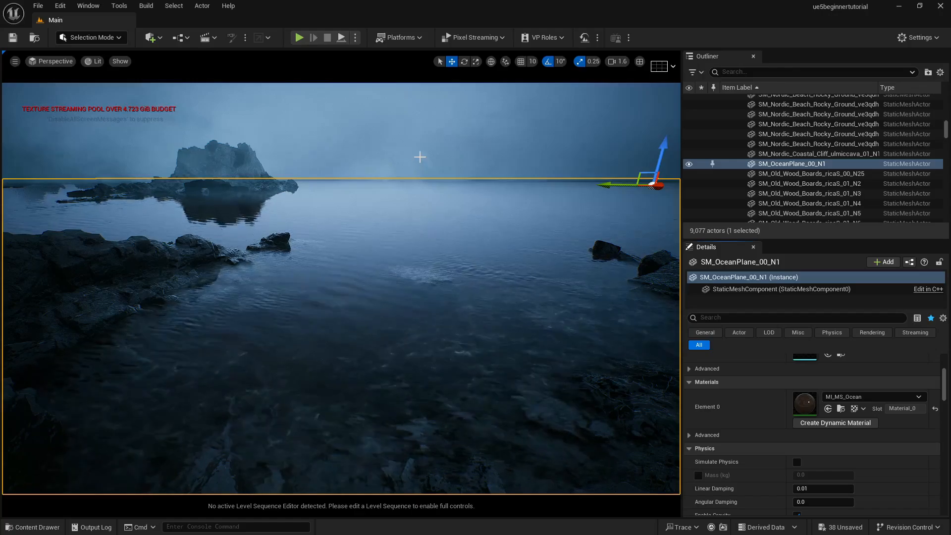
Select fog cards in the sky near the ruins to inspect the areas they cover
click(419, 153)
key(f)
right_drag(342, 289, 297, 287)
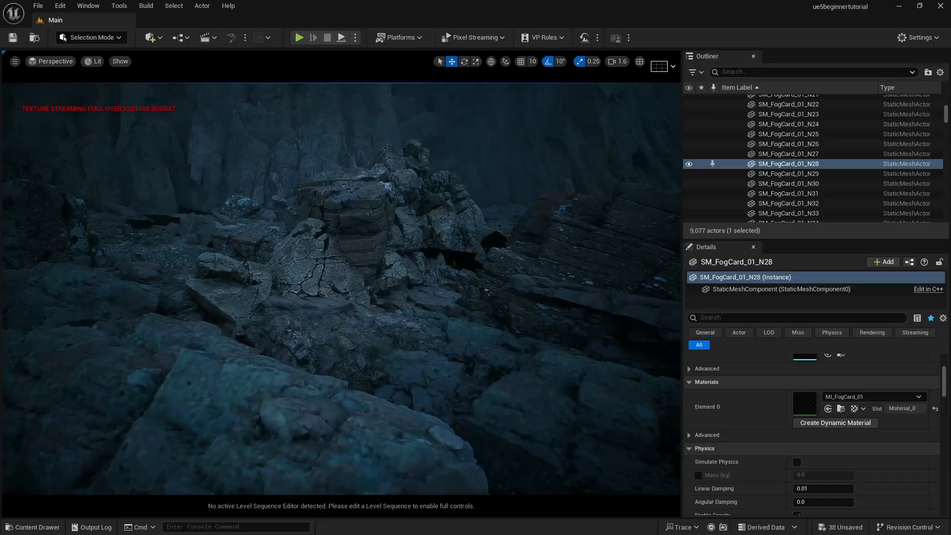
right_drag(412, 238, 513, 213)
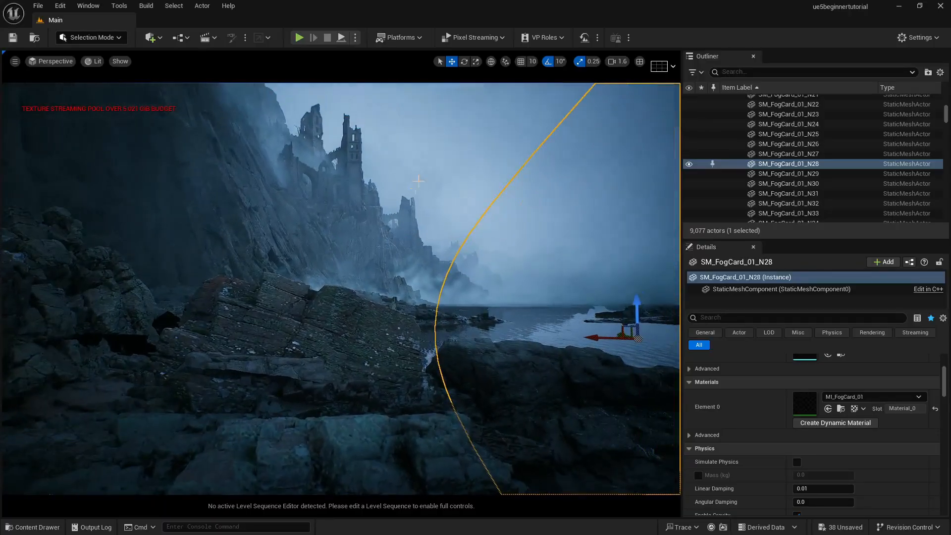
click(428, 165)
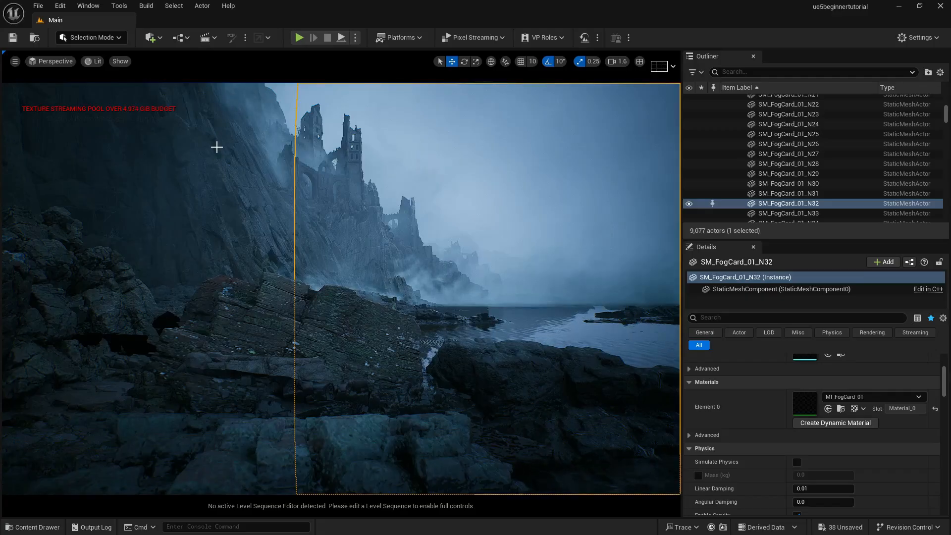
Look through the placed 12mm_Beach camera and the Beach_Camera
click(49, 62)
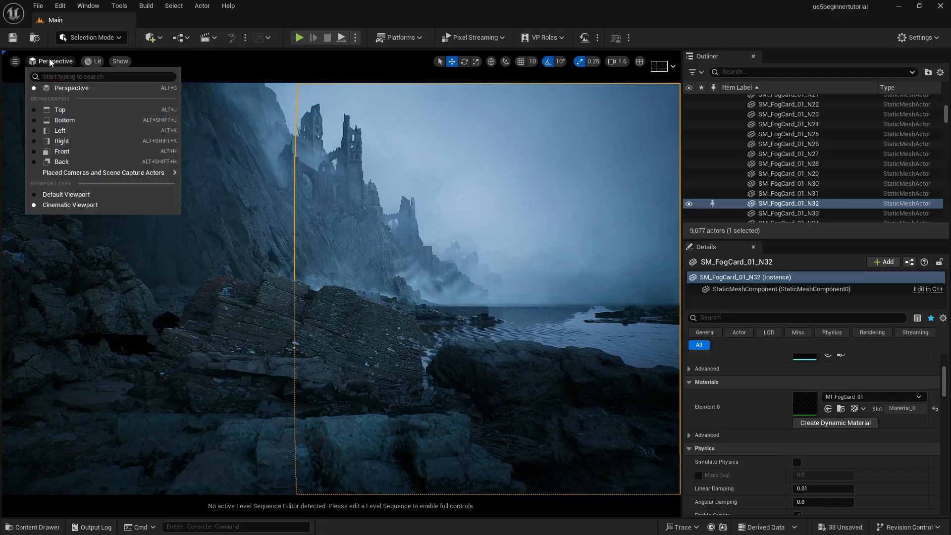
mouse_move(110, 172)
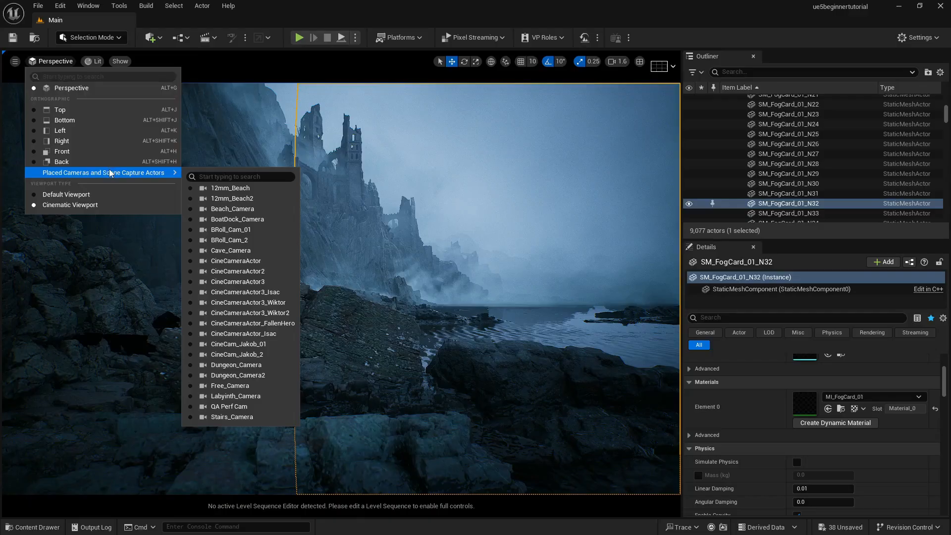
click(231, 189)
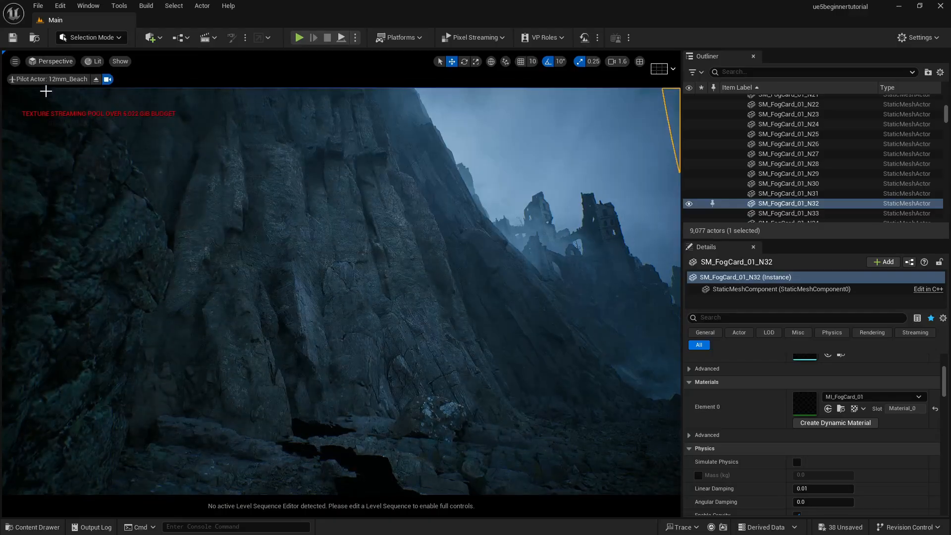
click(51, 62)
mouse_move(134, 172)
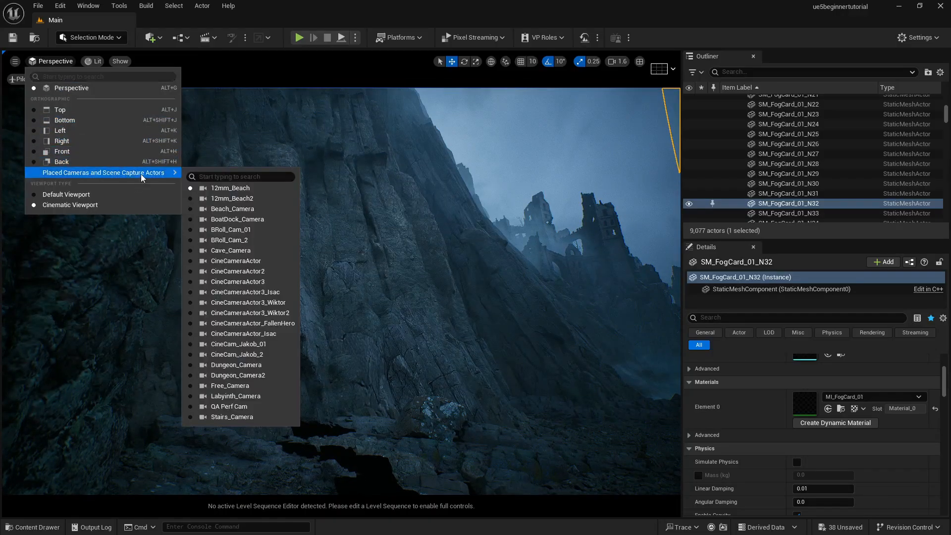
click(221, 208)
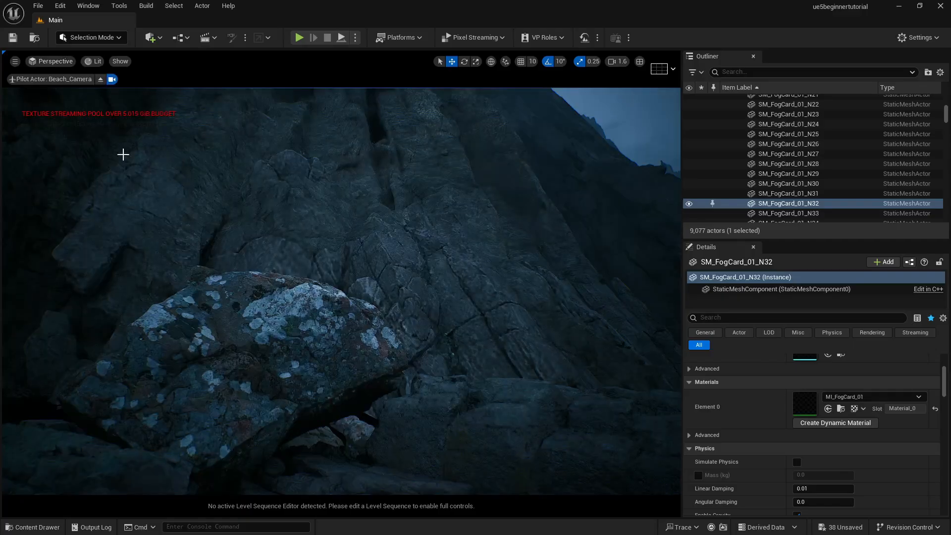
Look through CineCameraActor and CineCameraActor2, and stop piloting the camera
click(62, 66)
mouse_move(169, 172)
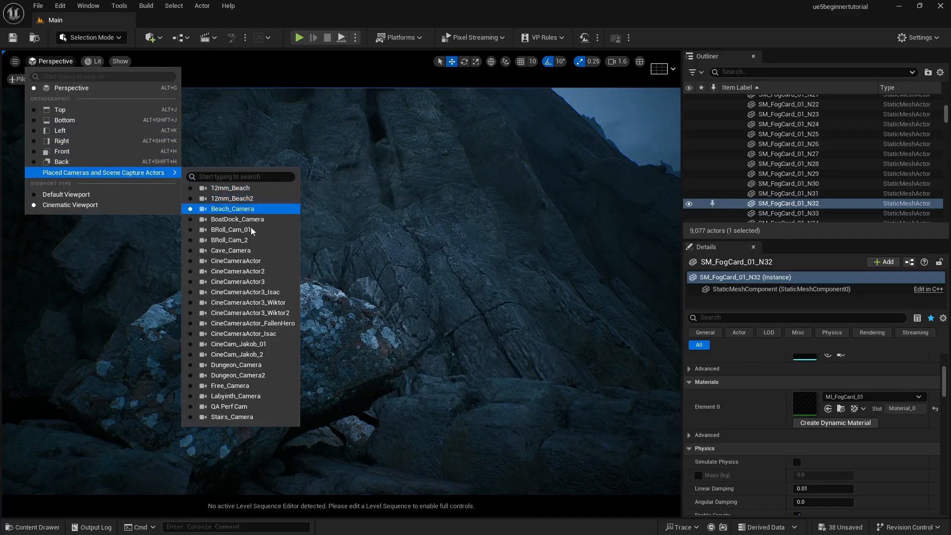
click(253, 261)
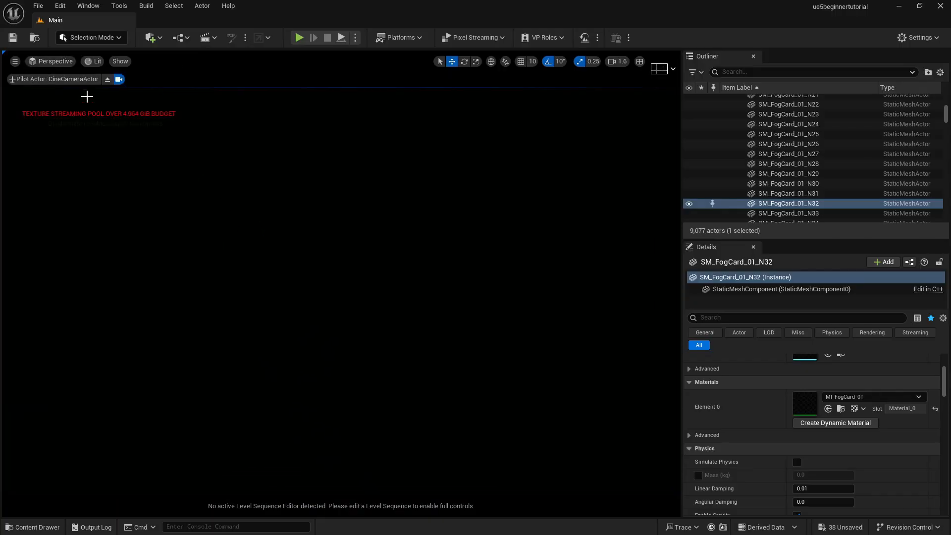
click(55, 62)
mouse_move(148, 177)
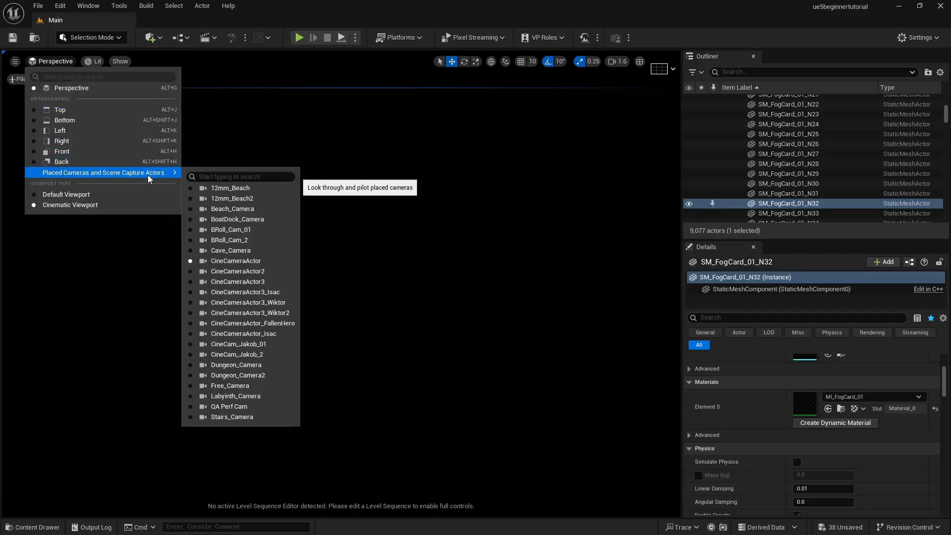
click(238, 271)
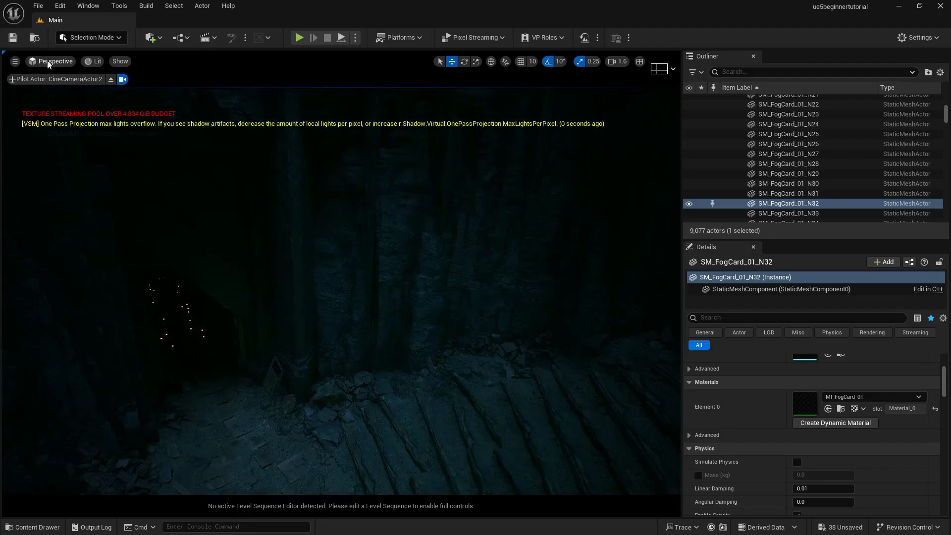
click(111, 80)
Raise the viewport camera speed to 3.5 and fly through the level to view the misty cliff and castle ruins
key(w)
scroll(341, 289, up, 1)
right_drag(341, 288, 446, 288)
key(w)
key(w)
key(w)
key(w)
scroll(341, 288, up, 3)
key(w)
key(w)
key(w)
right_drag(259, 183, 383, 148)
Select the fog card over the cliff and the one beside the ruins to examine how they form the mist
click(327, 191)
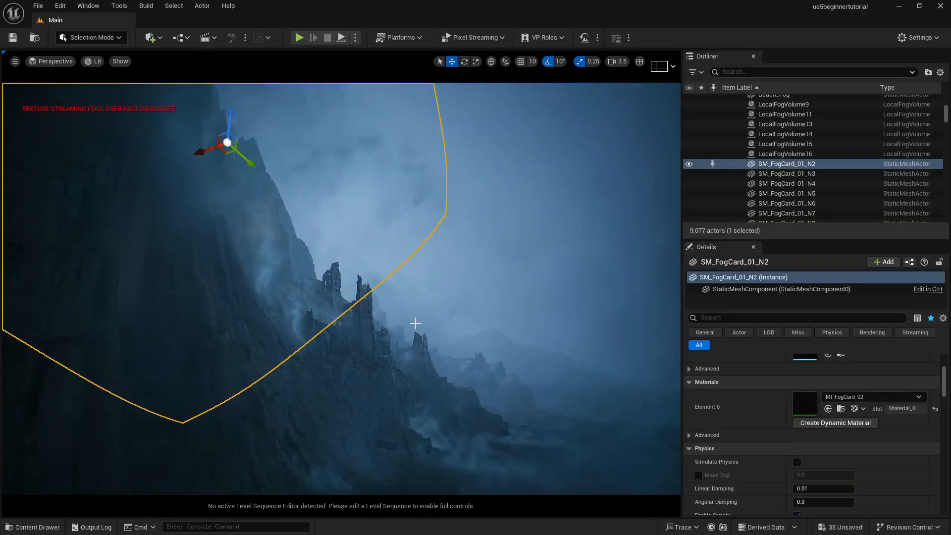
right_drag(415, 323, 394, 322)
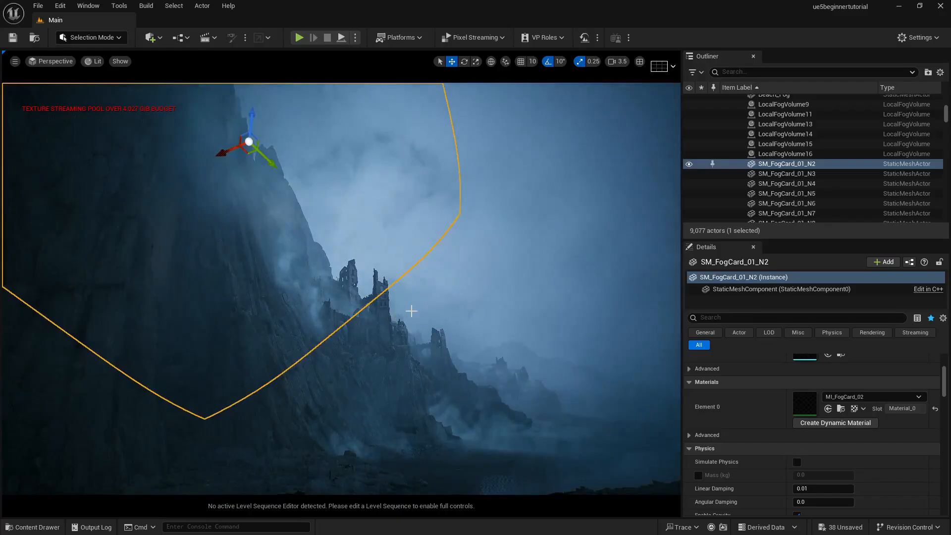
click(533, 203)
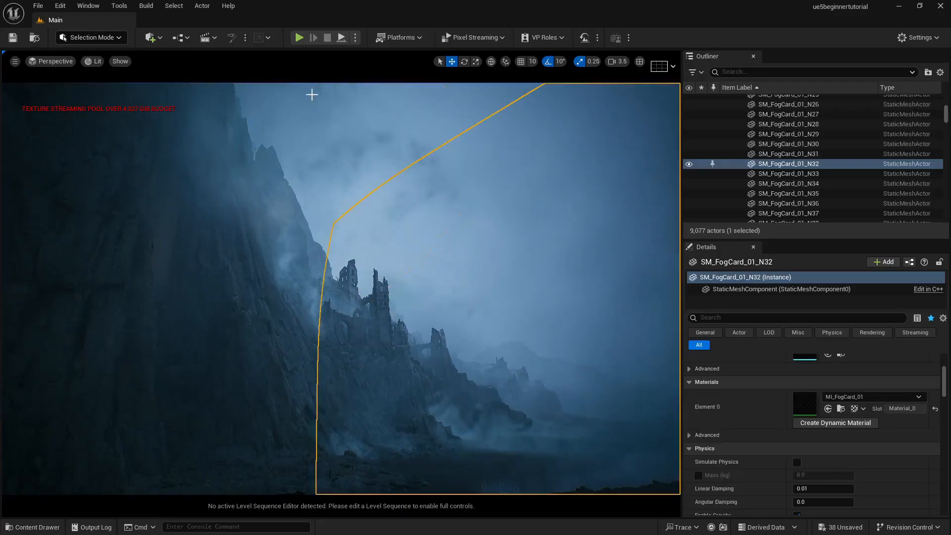
Add a Cine Camera Actor to the level in front of the cliff and castle ruins
click(151, 37)
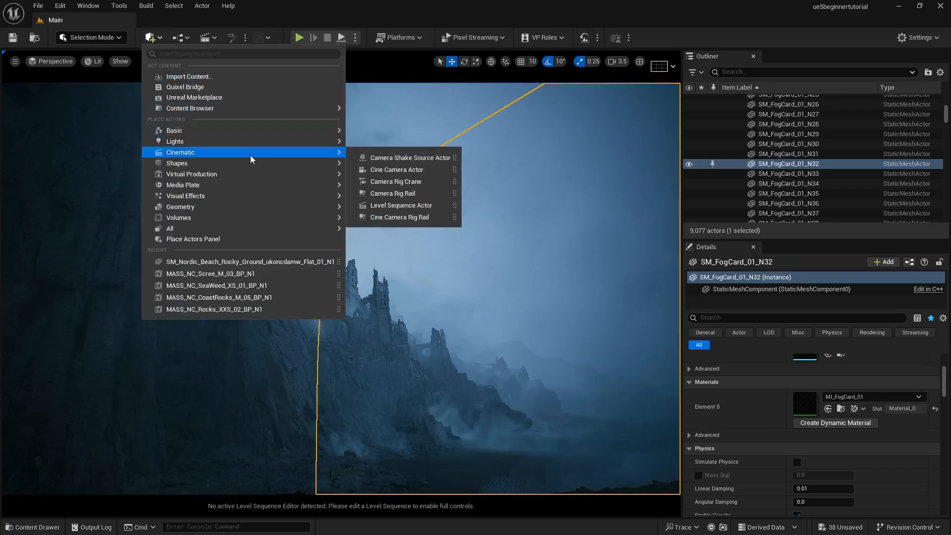
mouse_move(254, 164)
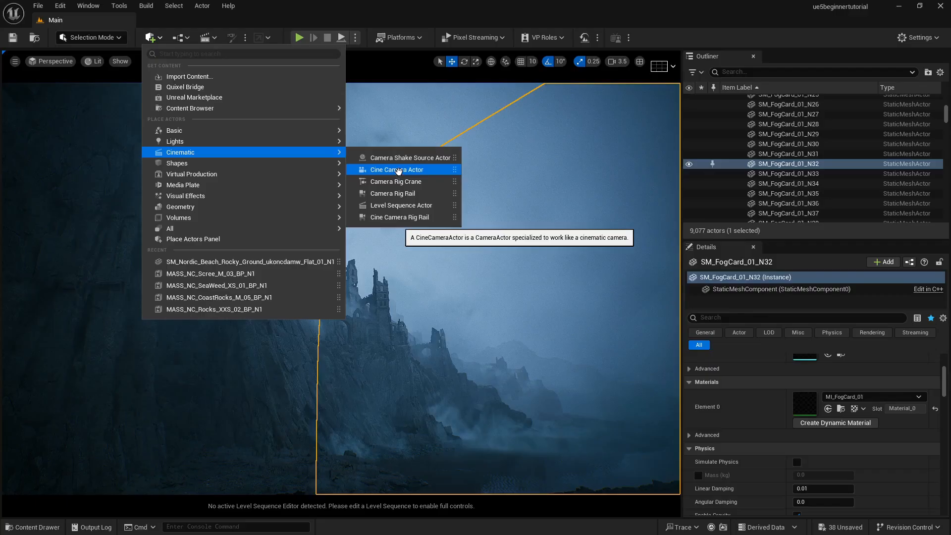
click(398, 171)
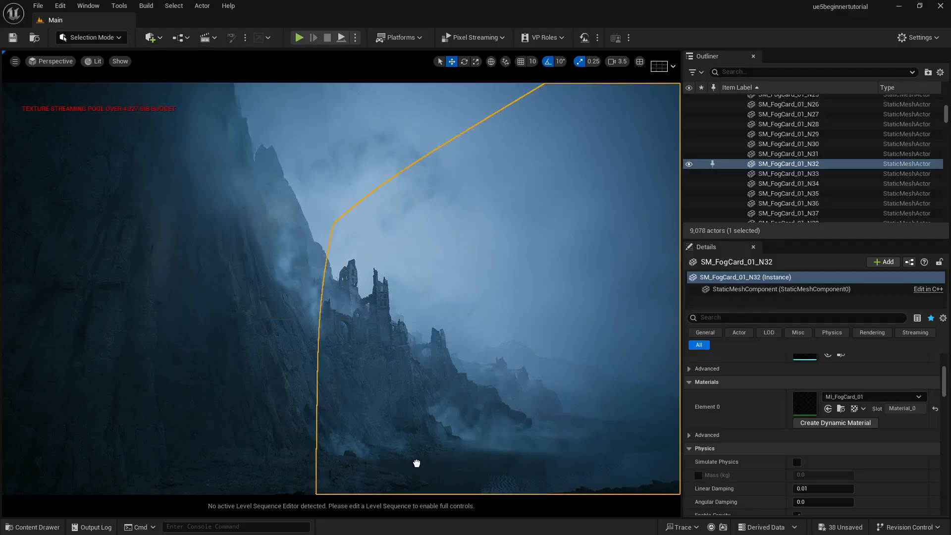
drag(417, 464, 418, 465)
mouse_move(385, 431)
right_down()
mouse_move(426, 464)
mouse_move(385, 433)
right_up()
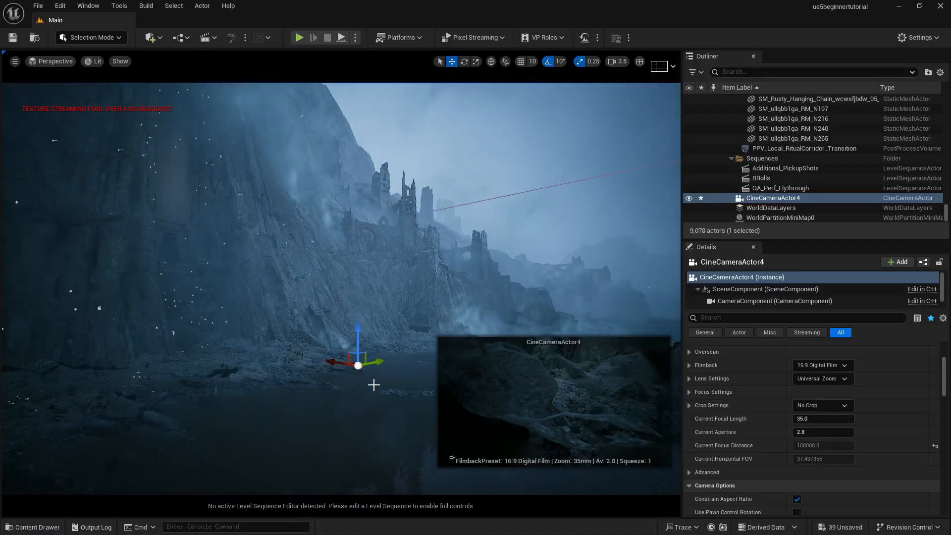
Focus the view on the new cine camera and move it along its Y axis away from the rocks
key(f)
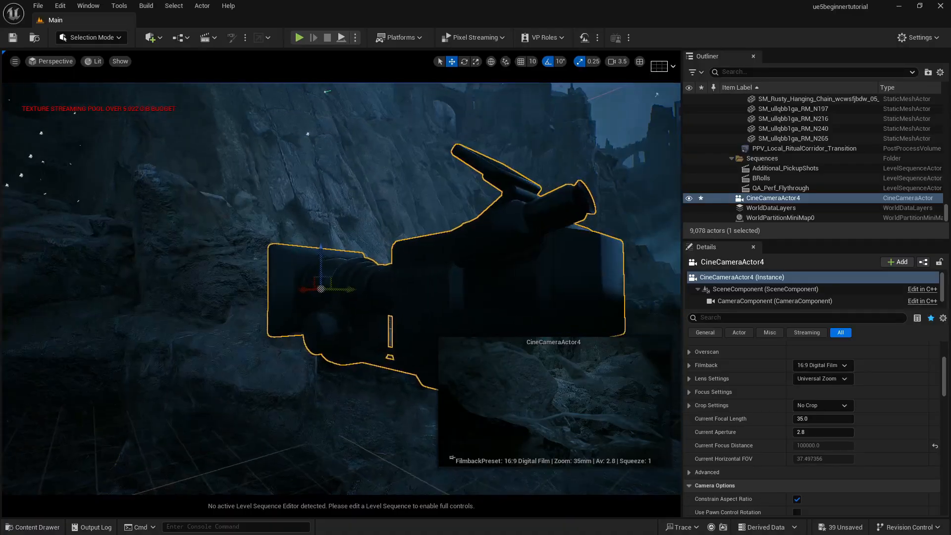
right_drag(277, 347, 307, 349)
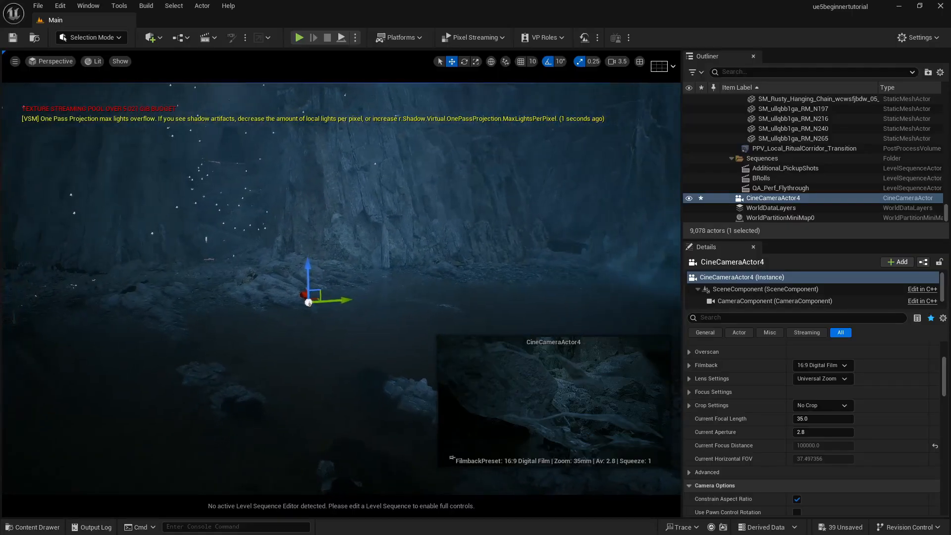
drag(342, 300, 87, 320)
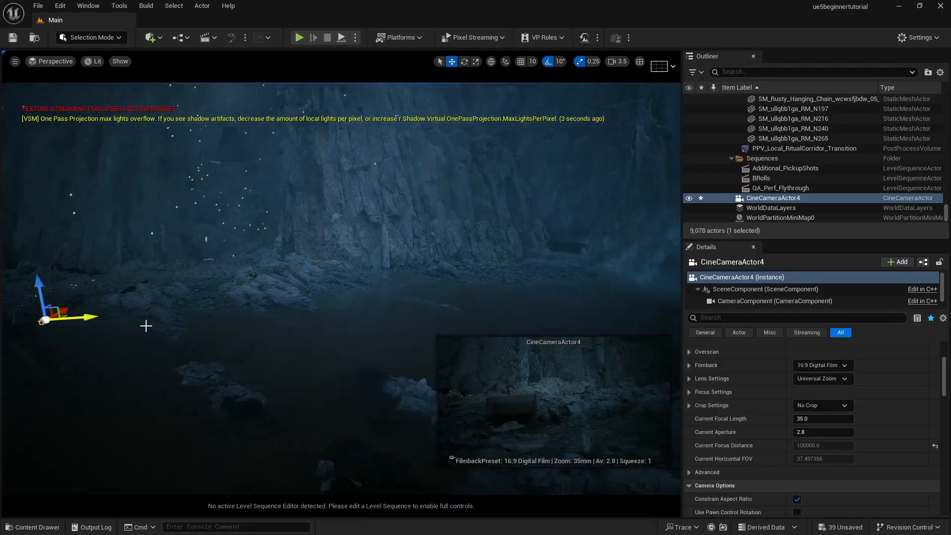
right_drag(146, 326, 124, 322)
right_drag(193, 331, 187, 327)
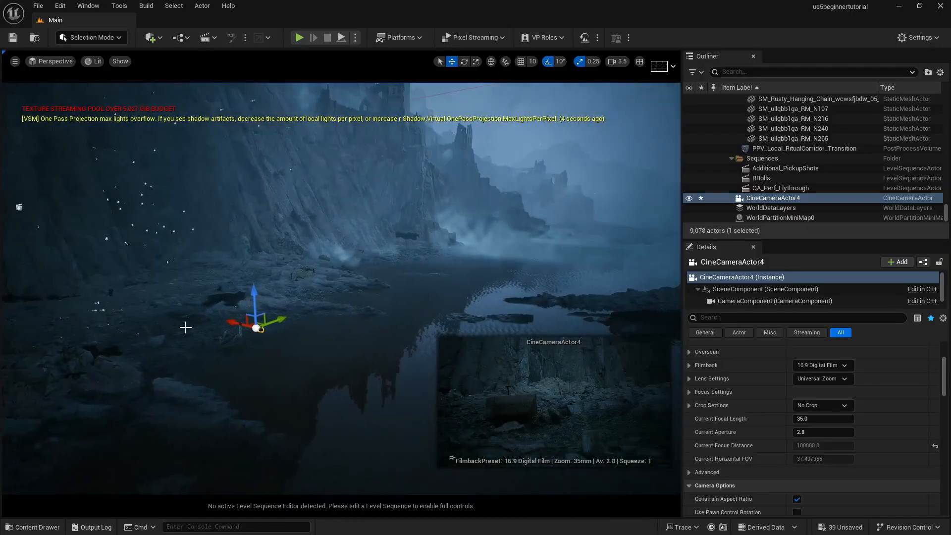
Look through CineCameraActor4 and switch the viewport to Game View to hide the editor icons
click(54, 62)
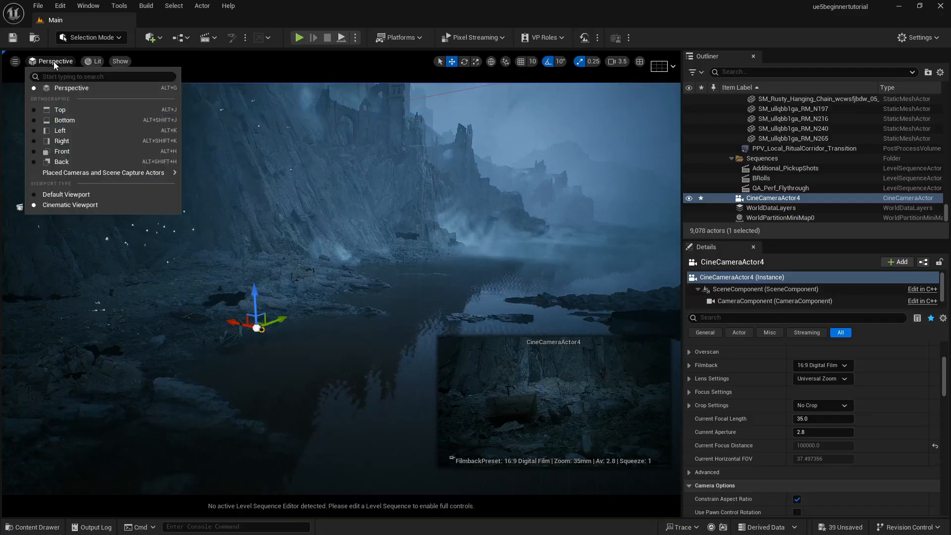
mouse_move(163, 173)
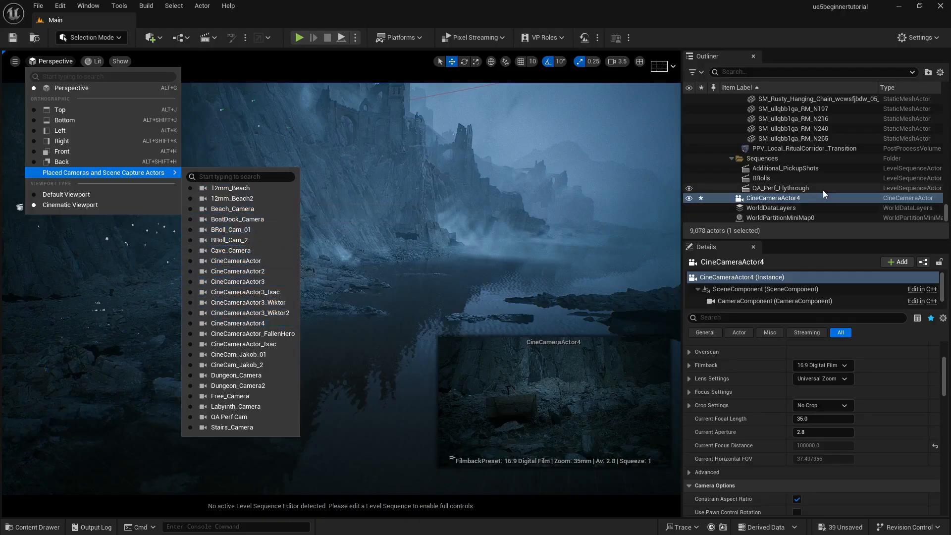
click(272, 327)
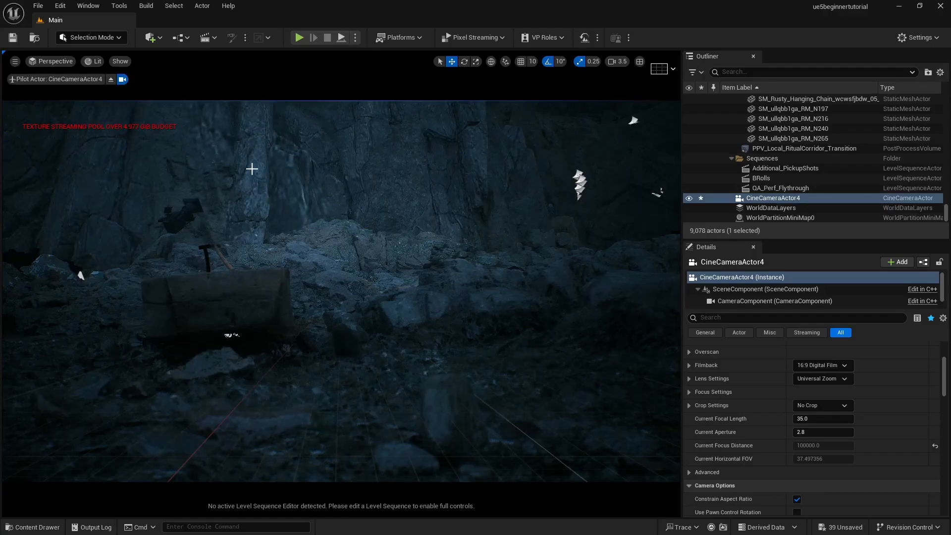
key(g)
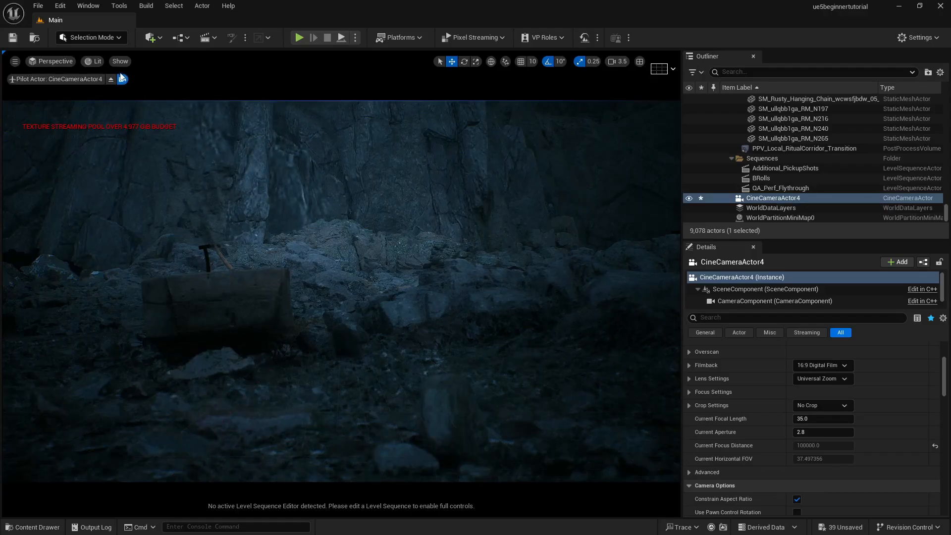
click(118, 62)
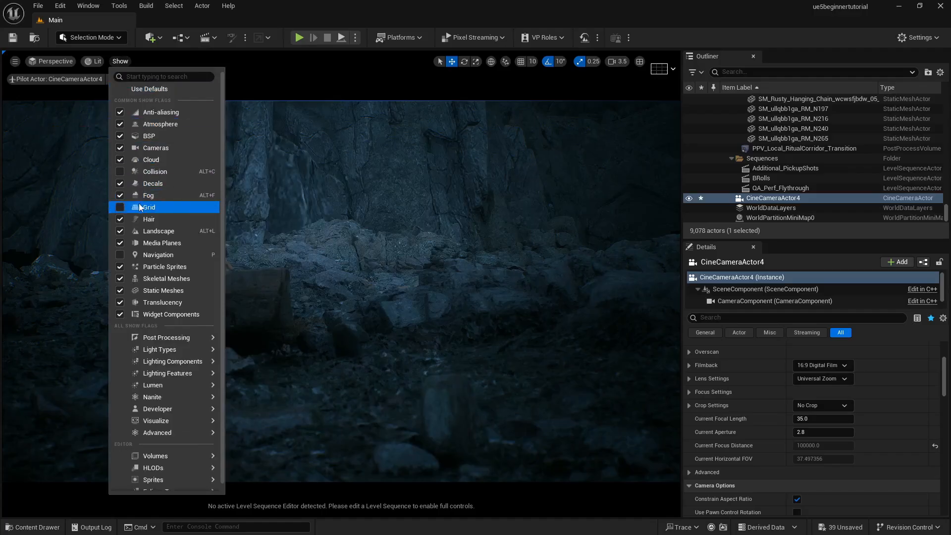
click(356, 20)
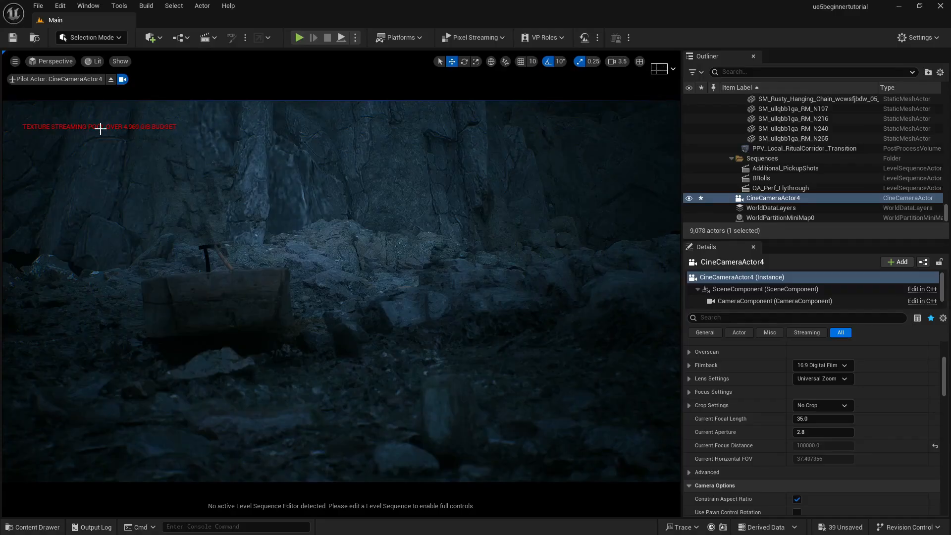
Disable texture streaming with the console command r.TextureStreaming 0
key(grave)
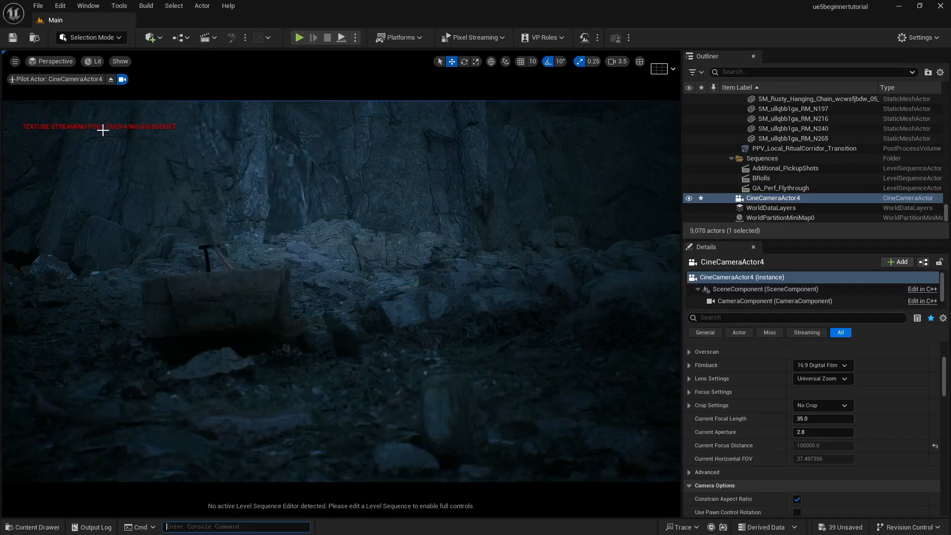
text(r.texture)
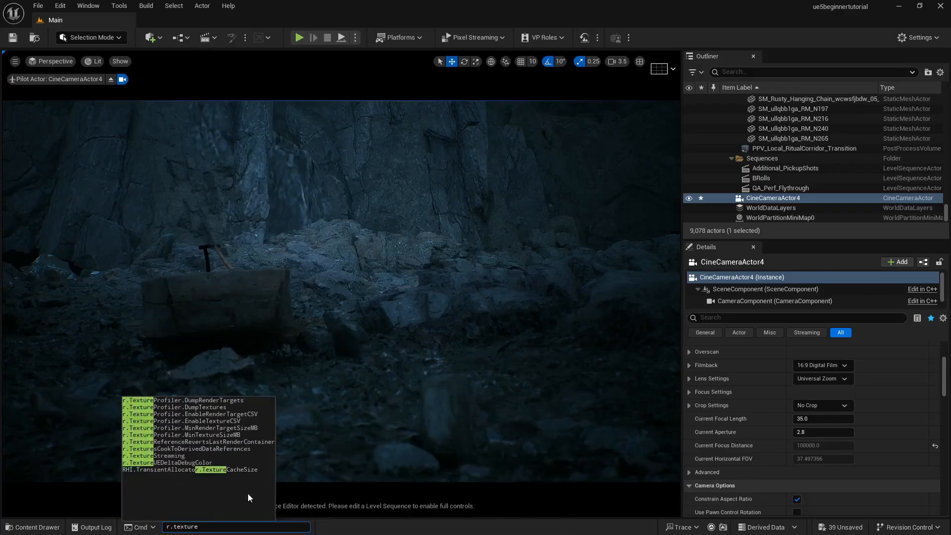
click(204, 455)
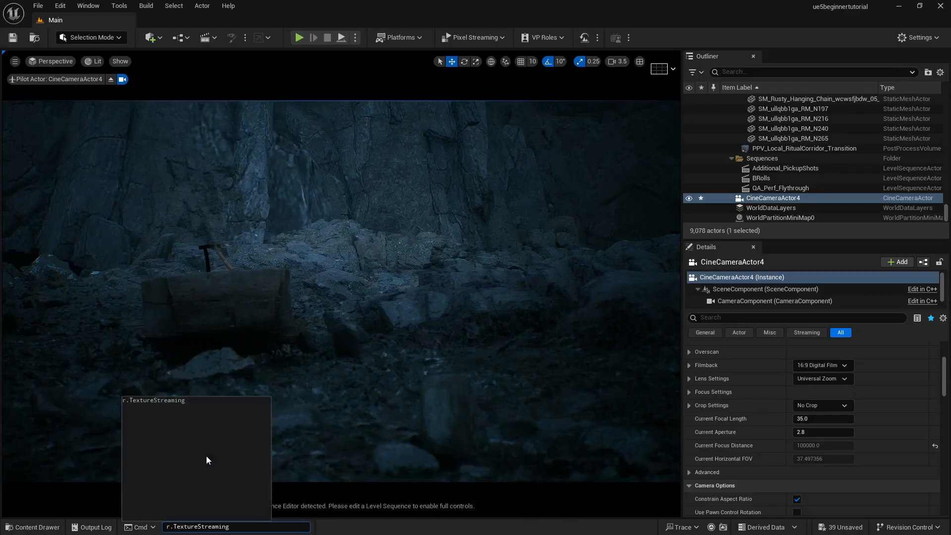
text(0)
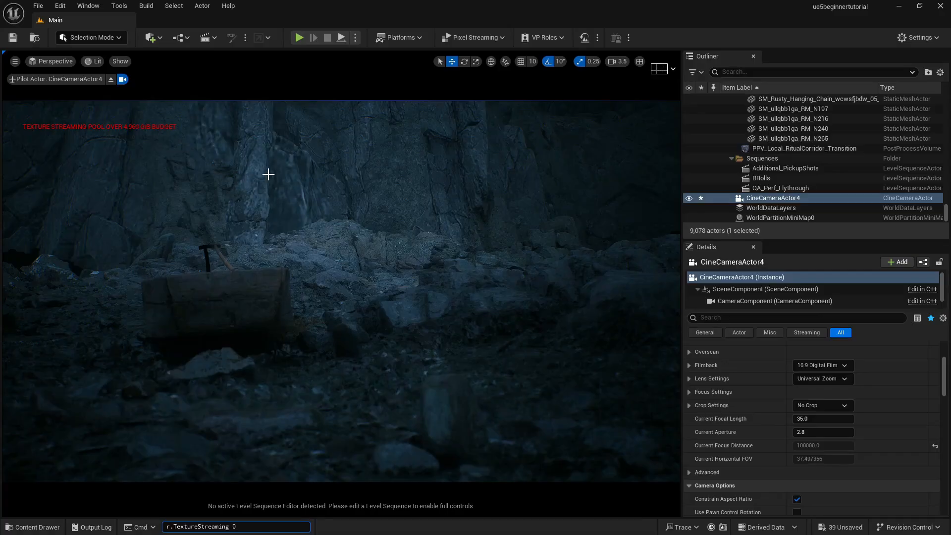
key(Return)
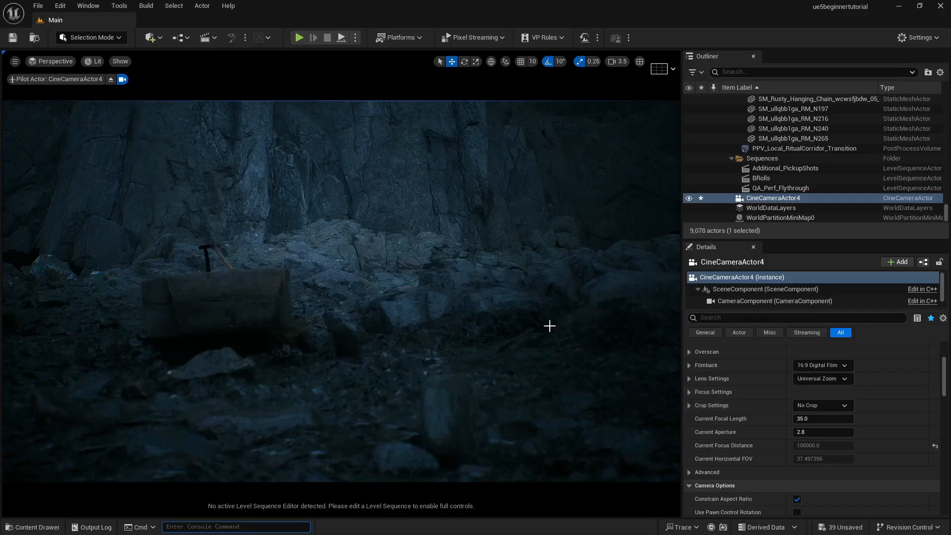
Lower the camera speed to 0.4 and fly the piloted camera to frame the misty castle ruins along the cliff
right_drag(513, 317, 621, 258)
key(s)
key(s)
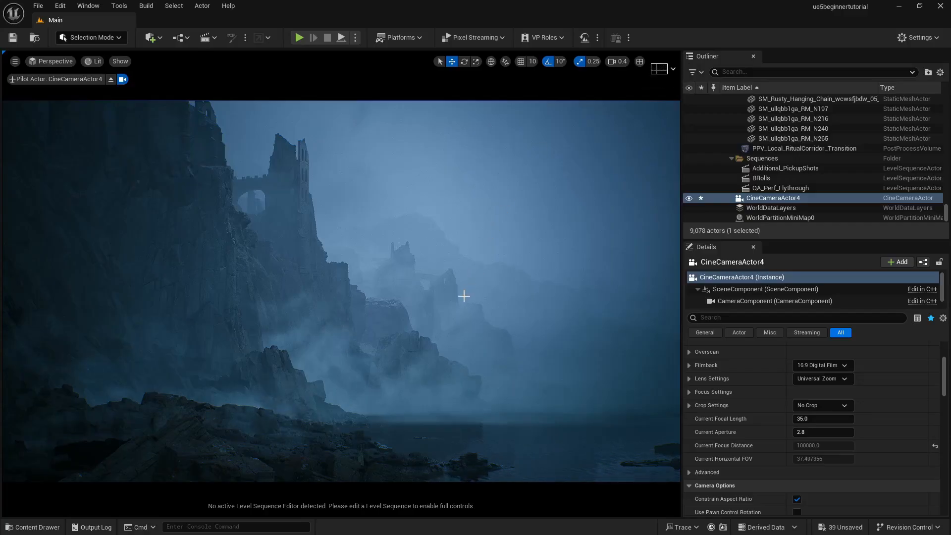
mouse_move(464, 296)
right_down()
mouse_move(477, 327)
mouse_move(478, 293)
right_up()
key(q)
key(w)
key(s)
key(w)
key(s)
key(w)
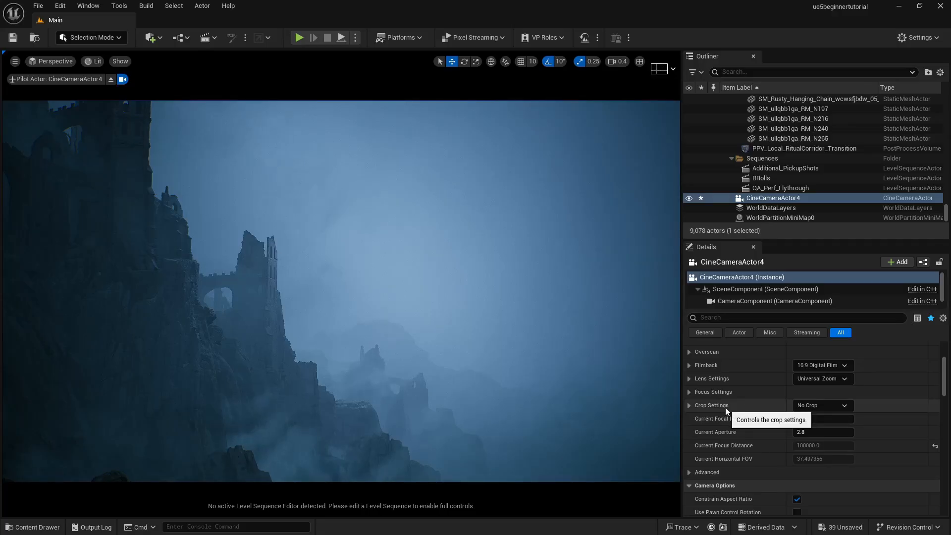
Try the 16:9 DSLR filmback on CineCameraActor4 and set its Filmback to 16:9 Film
scroll(728, 407, up, 5)
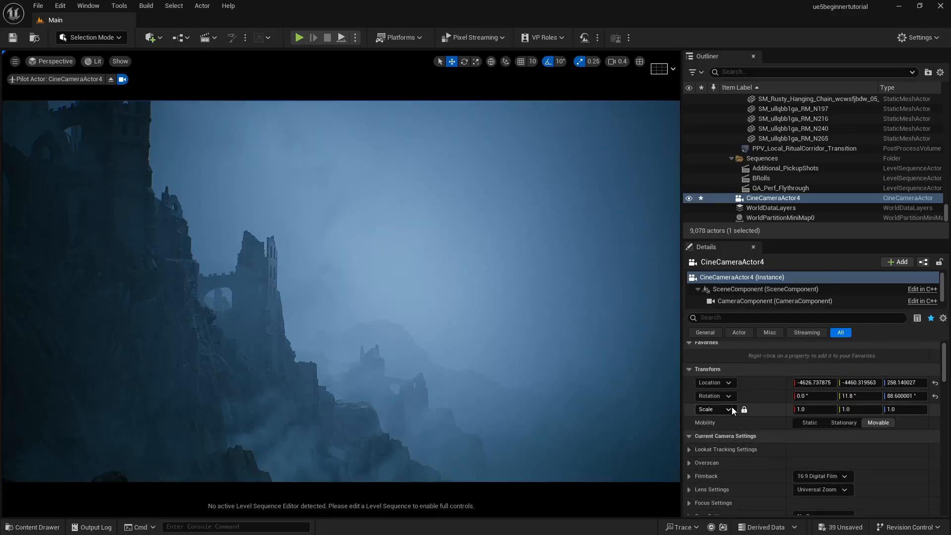
scroll(706, 449, down, 2)
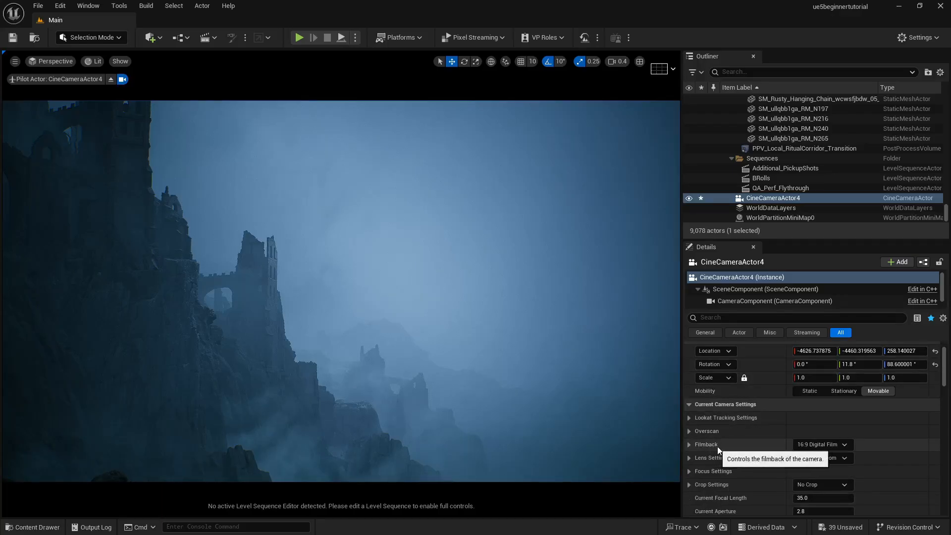
click(813, 450)
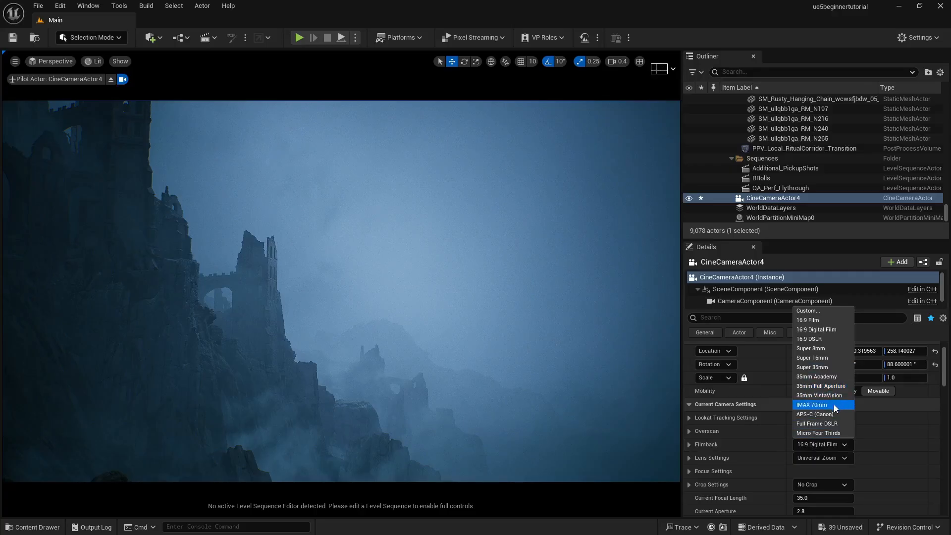
click(817, 340)
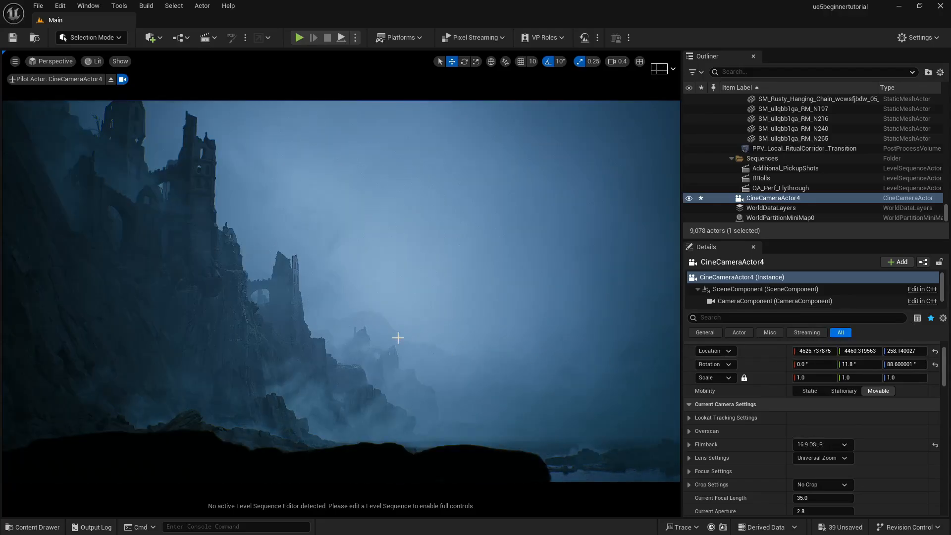
click(804, 445)
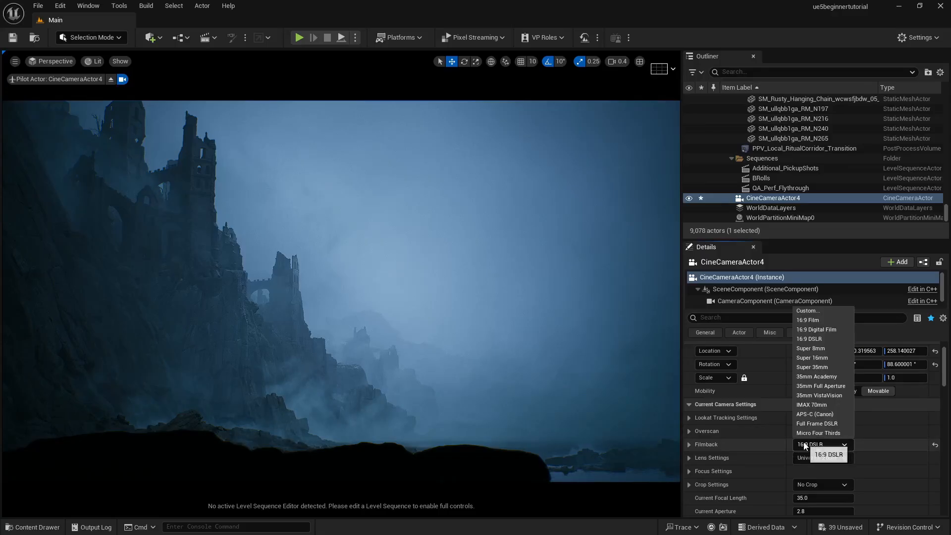
click(820, 321)
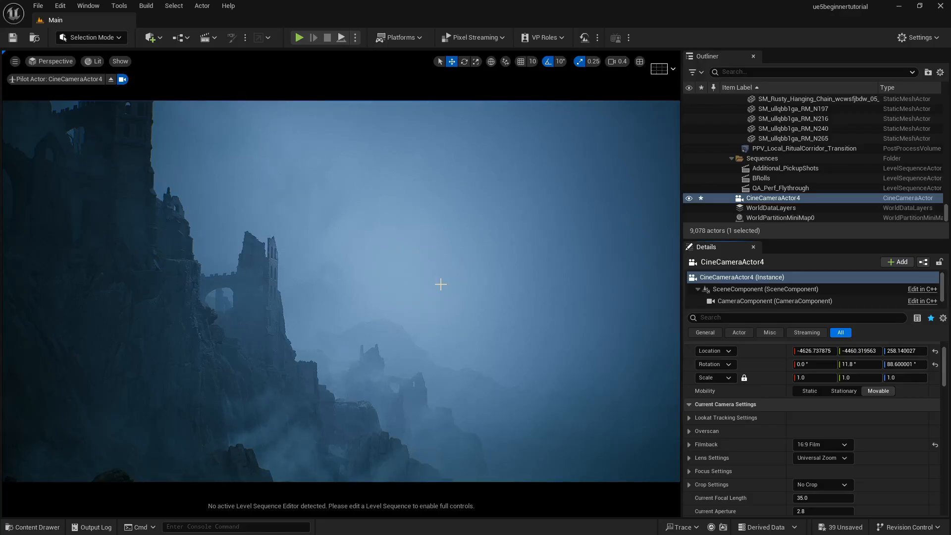
Switch to the VFX Camera Database in the browser and look over its lists of cinema, action, drone and DSLR cameras
key(alt+Tab)
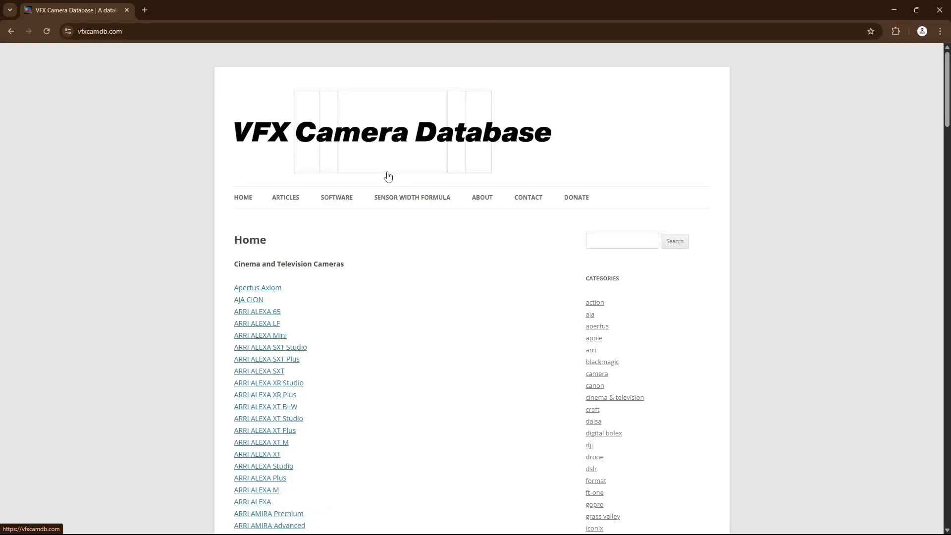
scroll(389, 177, down, 13)
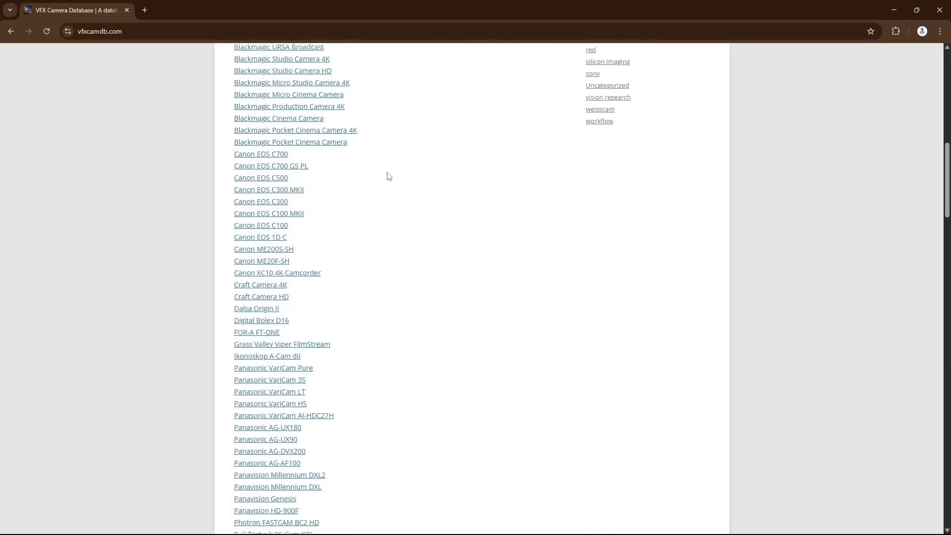
scroll(388, 177, down, 9)
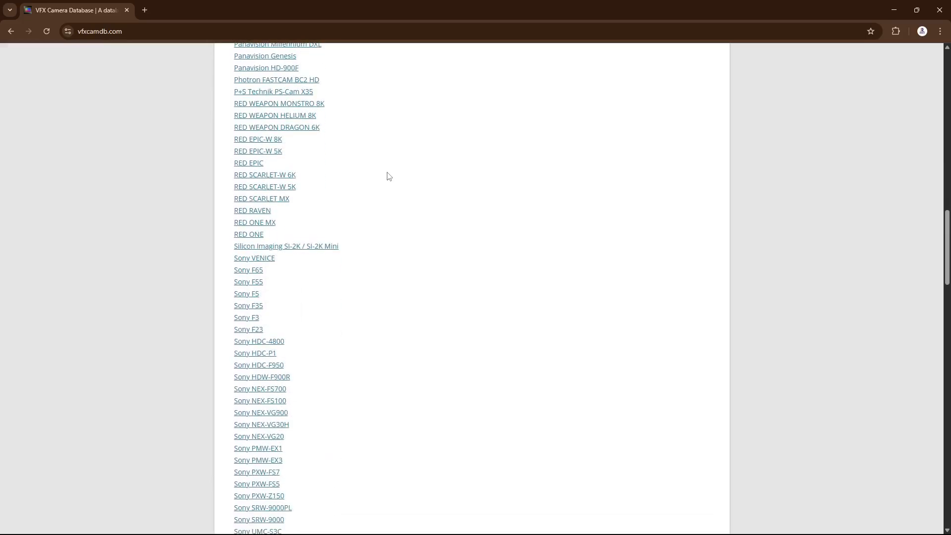
scroll(388, 177, down, 12)
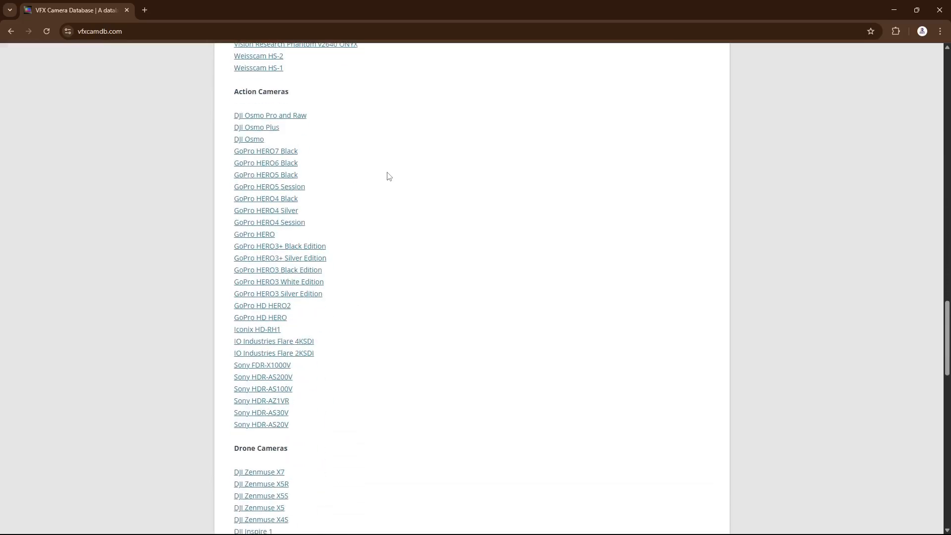
scroll(388, 177, down, 5)
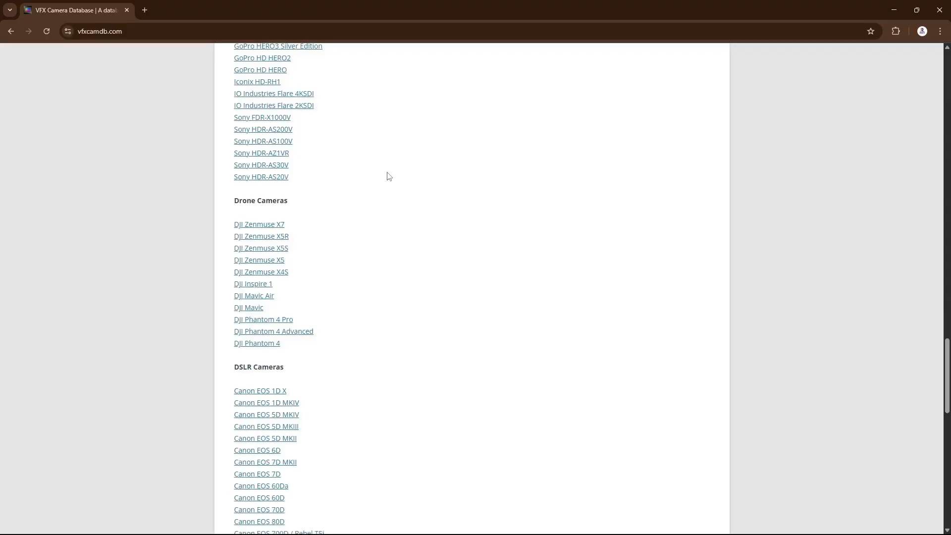
scroll(389, 176, up, 20)
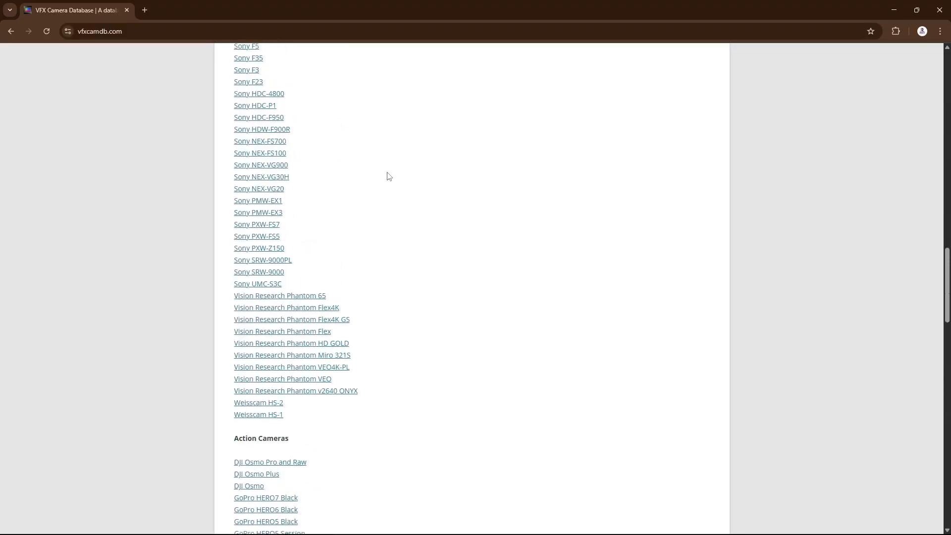
scroll(388, 176, up, 12)
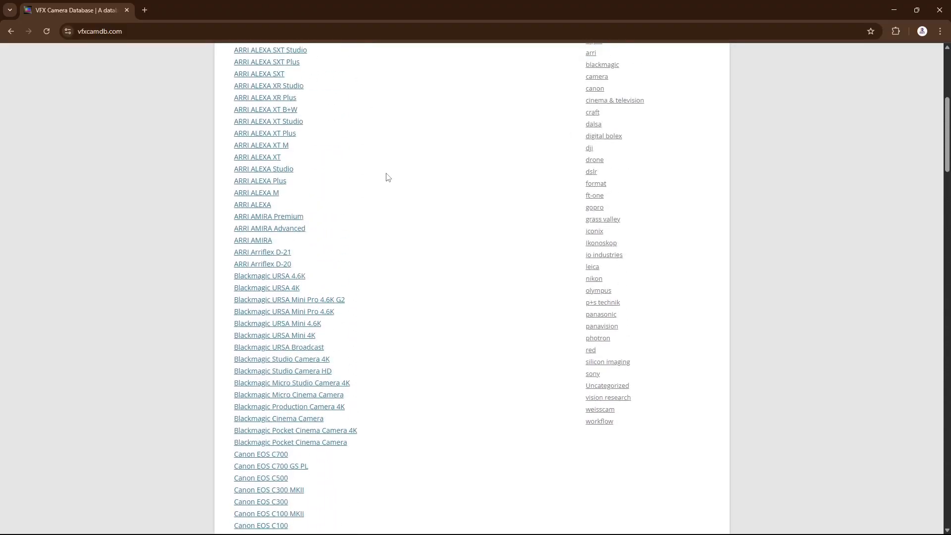
scroll(351, 176, down, 20)
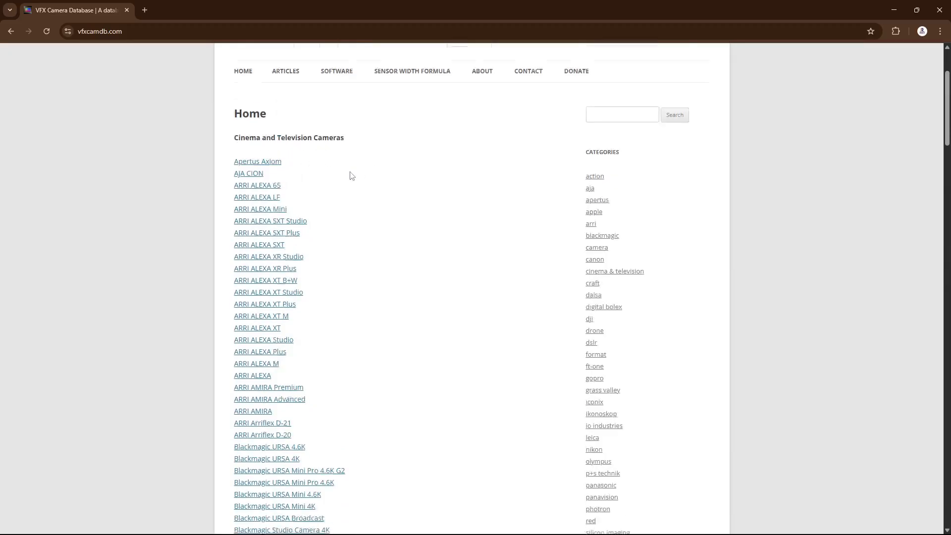
Examine the Action, Drone, DSLR and Miscellaneous sections of the database and return to the ARRI cinema cameras
scroll(351, 176, down, 8)
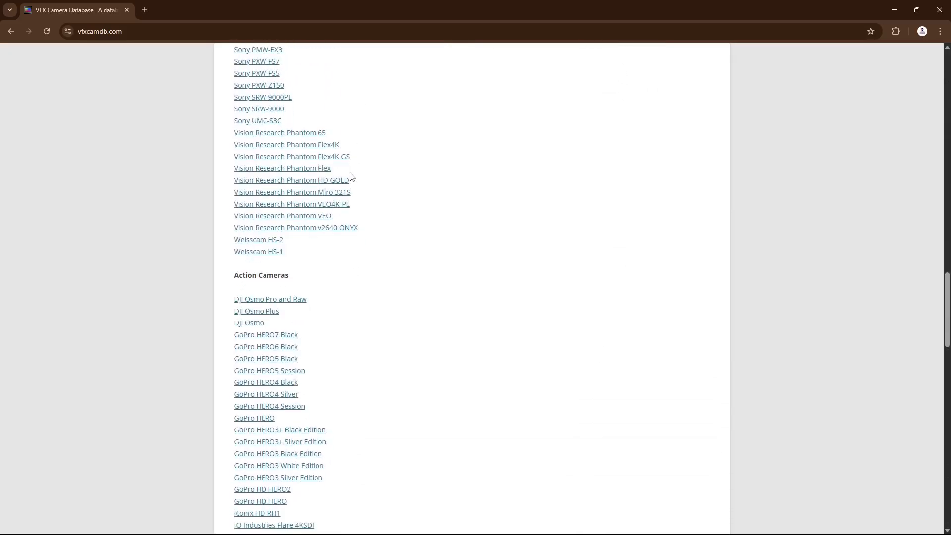
scroll(323, 198, down, 5)
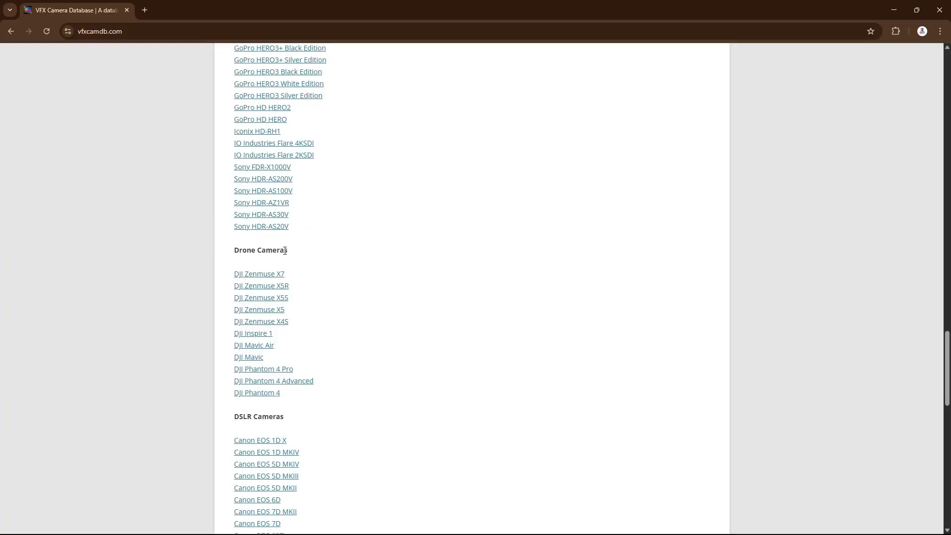
scroll(325, 260, down, 5)
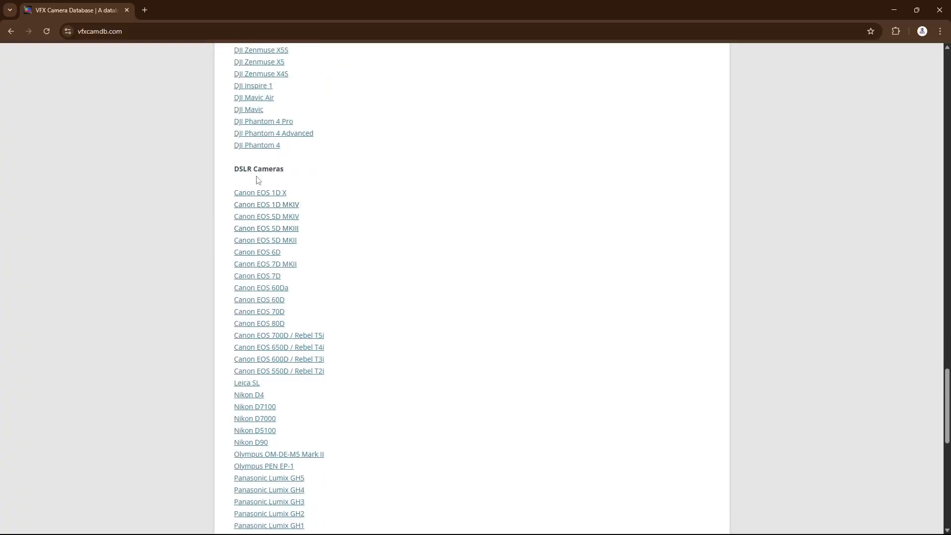
scroll(385, 204, down, 9)
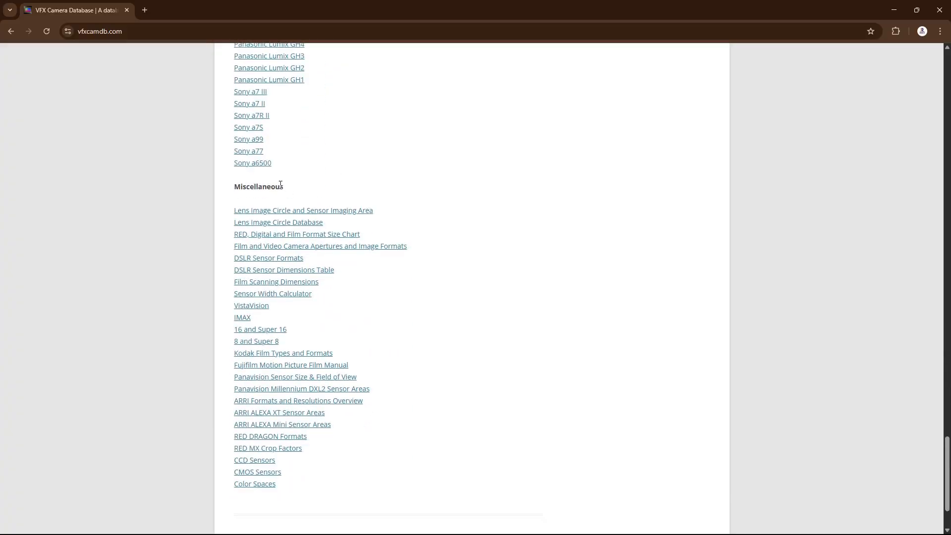
scroll(280, 185, up, 20)
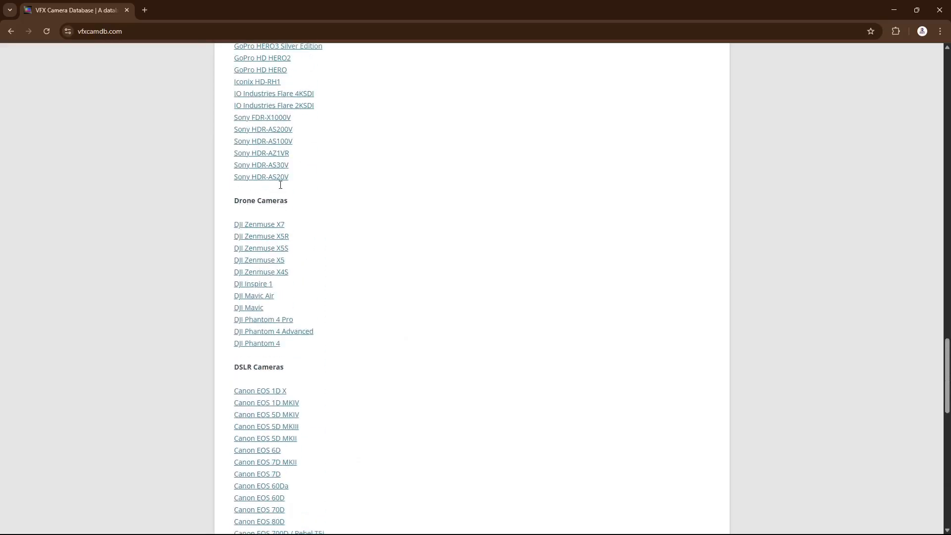
scroll(281, 185, up, 15)
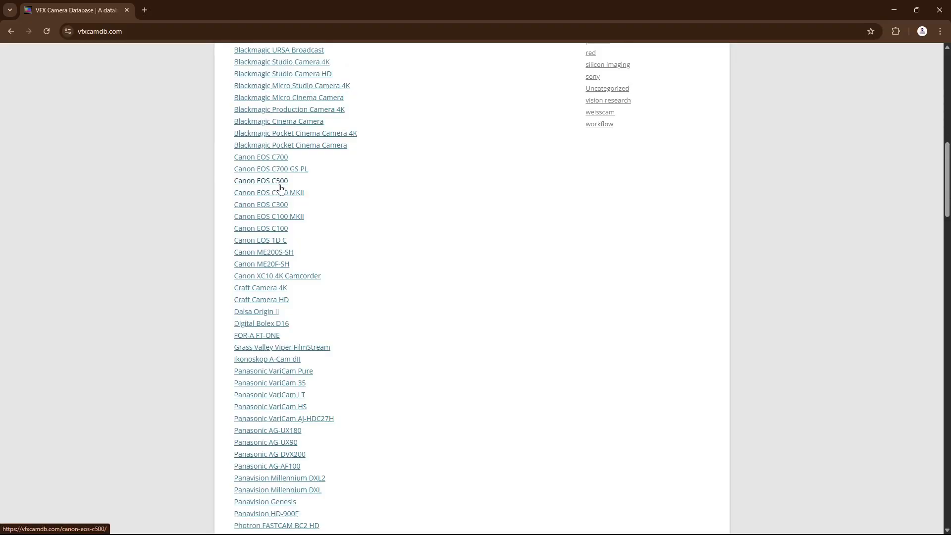
scroll(280, 188, up, 9)
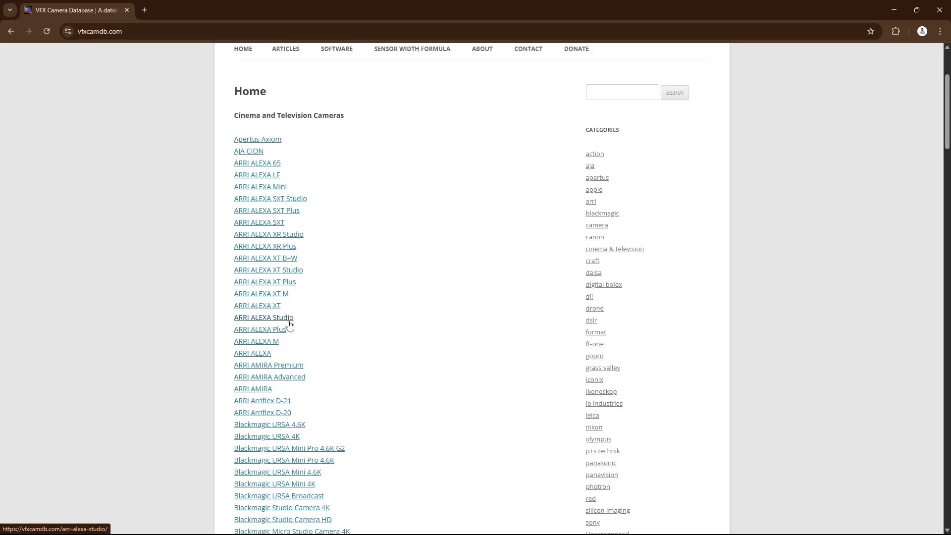
Open the ARRI ALEXA Studio entry and check its sensor dimensions
click(290, 322)
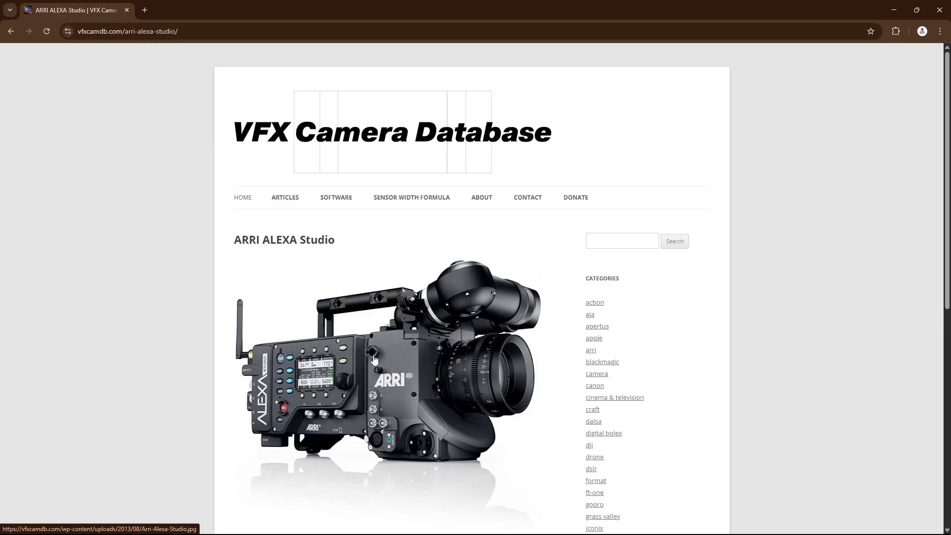
scroll(374, 359, down, 7)
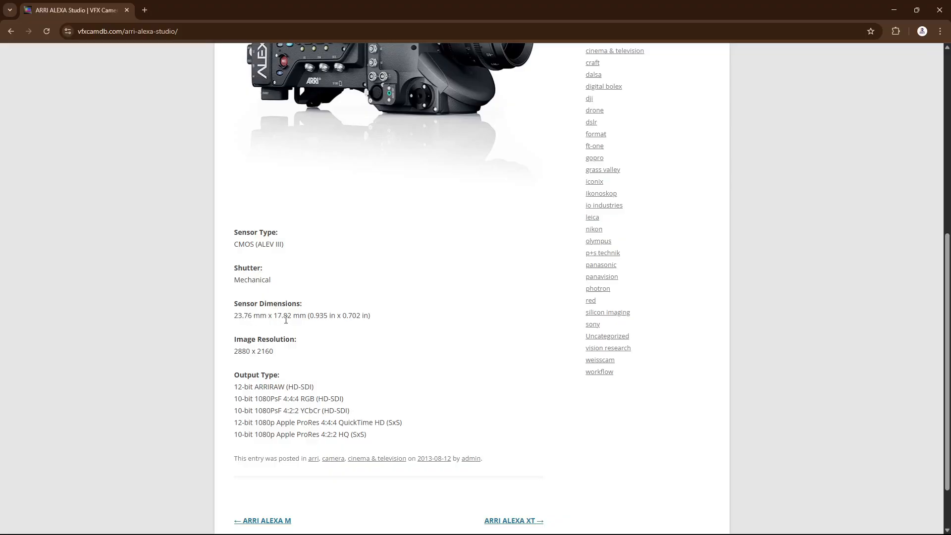
scroll(291, 333, down, 2)
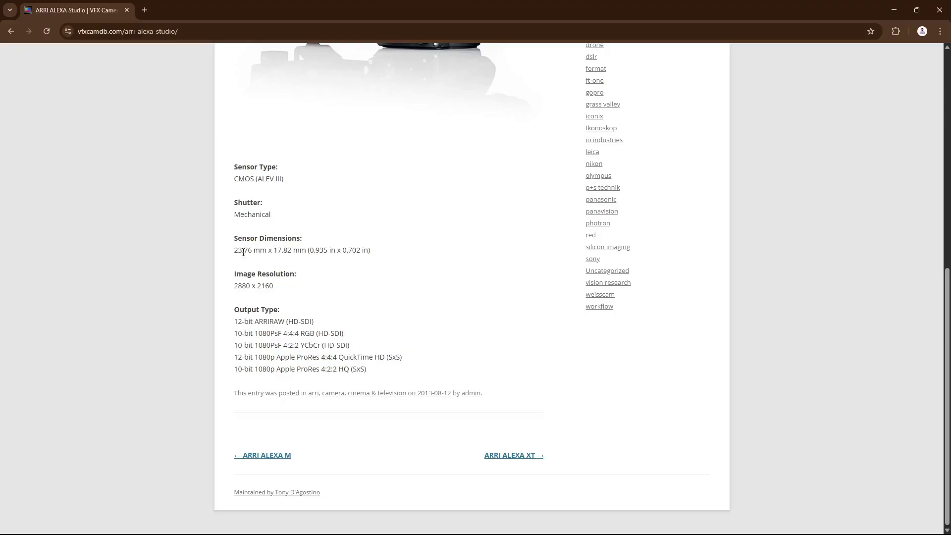
Go back to the camera list and open the ARRI ALEXA entry to check its sensor dimensions
click(10, 25)
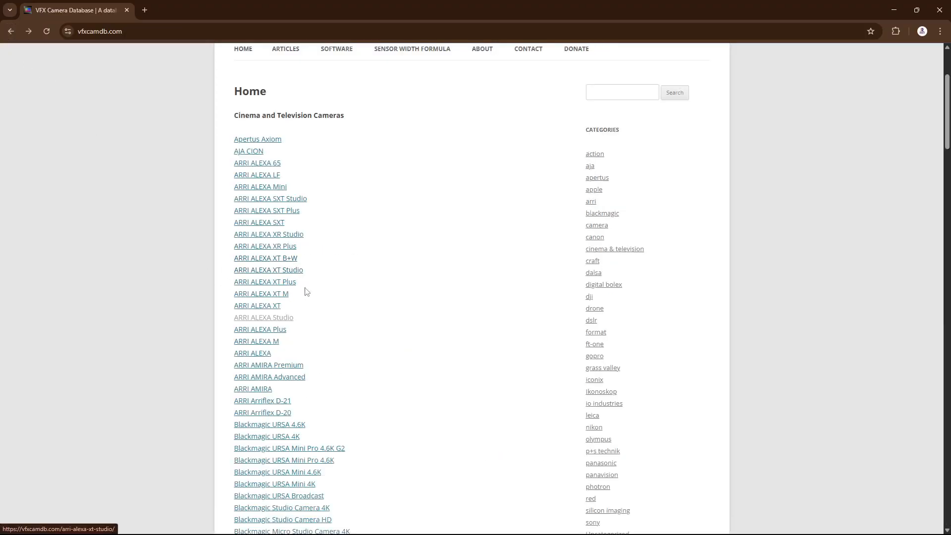
click(260, 353)
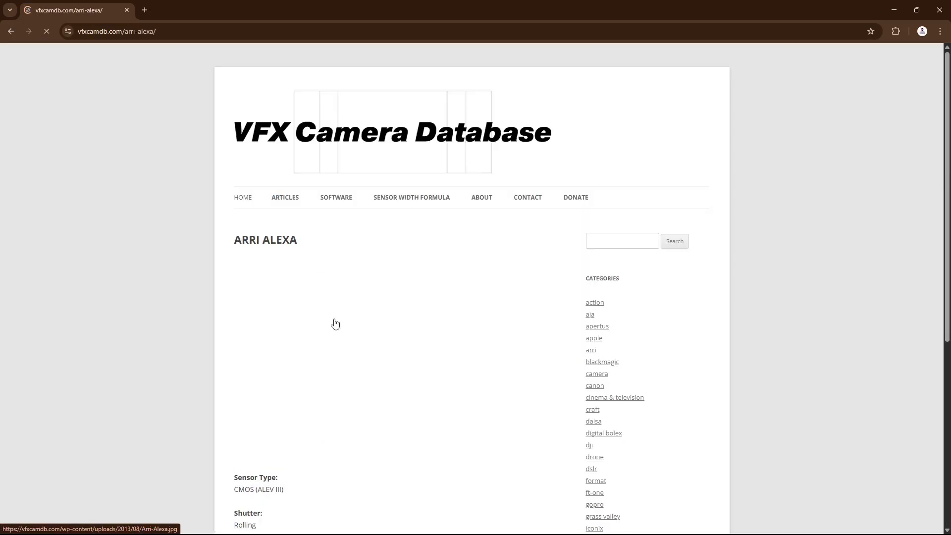
scroll(327, 272, down, 3)
scroll(434, 239, down, 2)
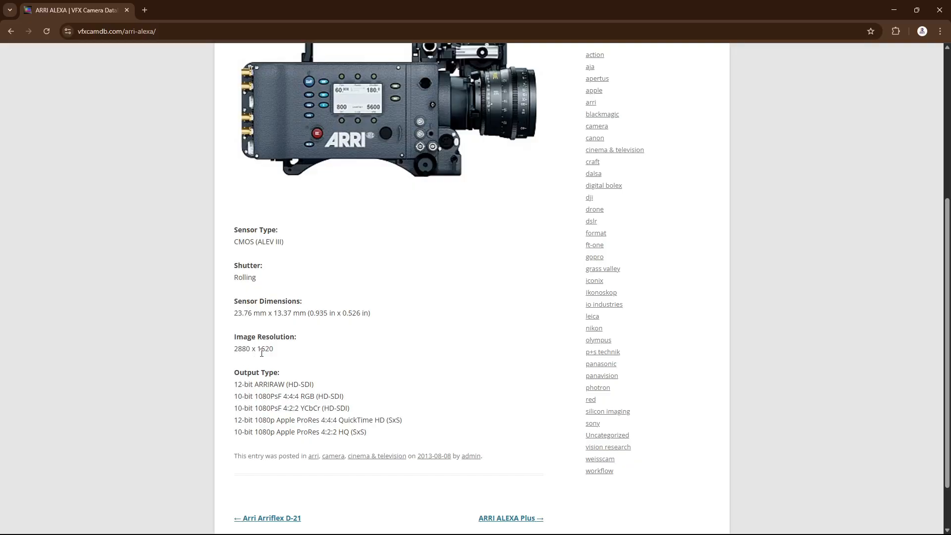
scroll(379, 240, up, 1)
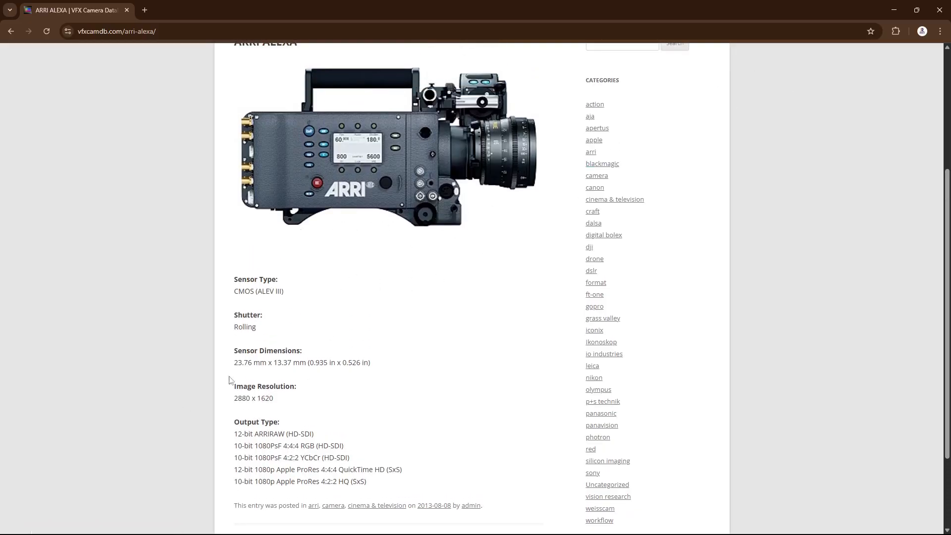
Copy the ARRI ALEXA's sensor width, switch to Unreal Editor and set CineCameraActor4's filmback Sensor Width to 23.76 mm
drag(233, 363, 253, 364)
key(alt+Tab)
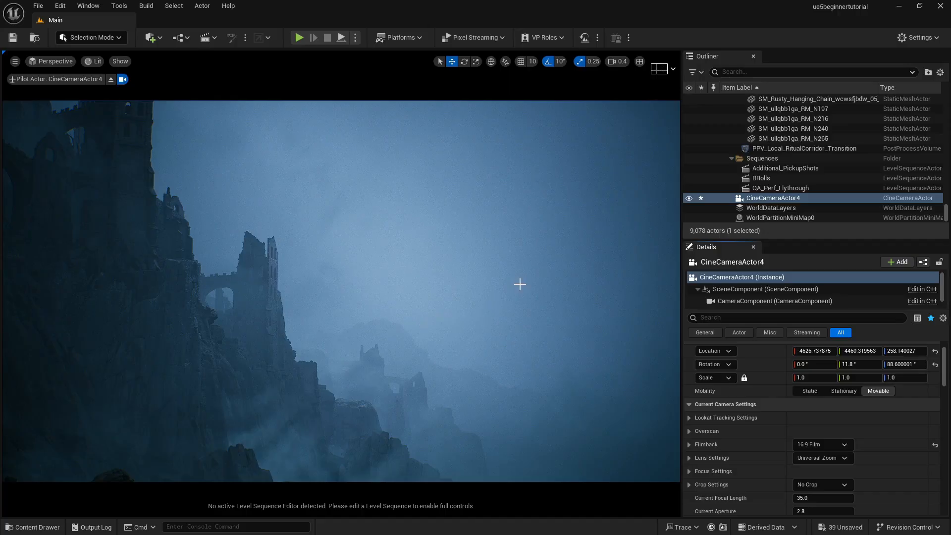
click(689, 445)
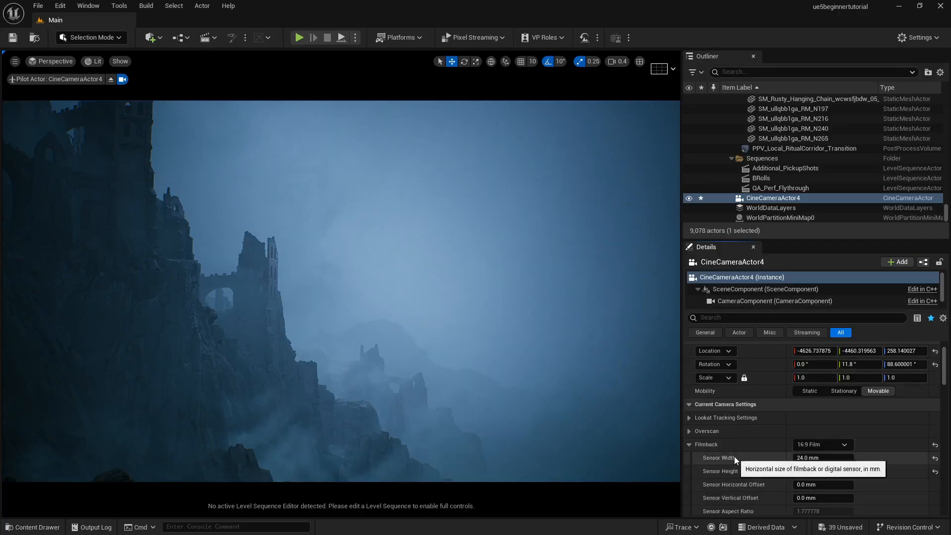
scroll(736, 461, down, 1)
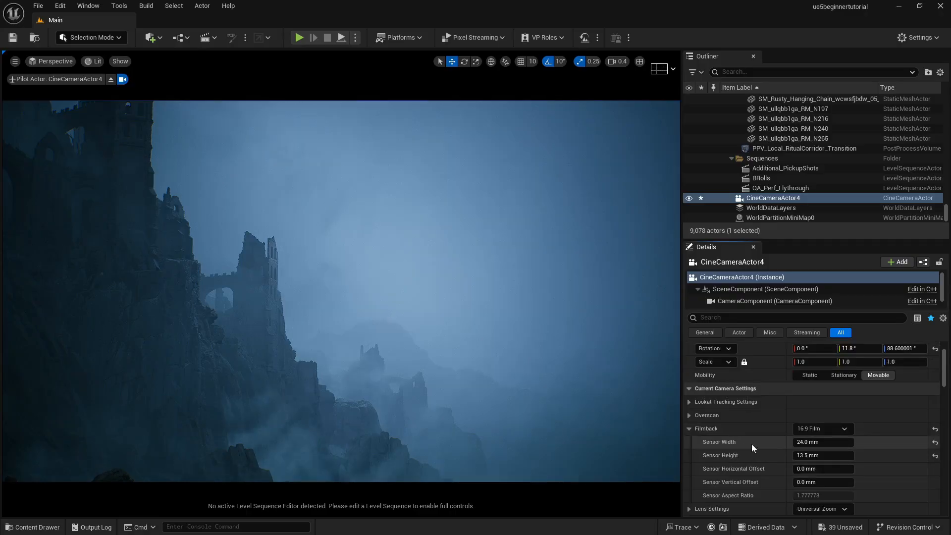
click(828, 445)
text(23.76)
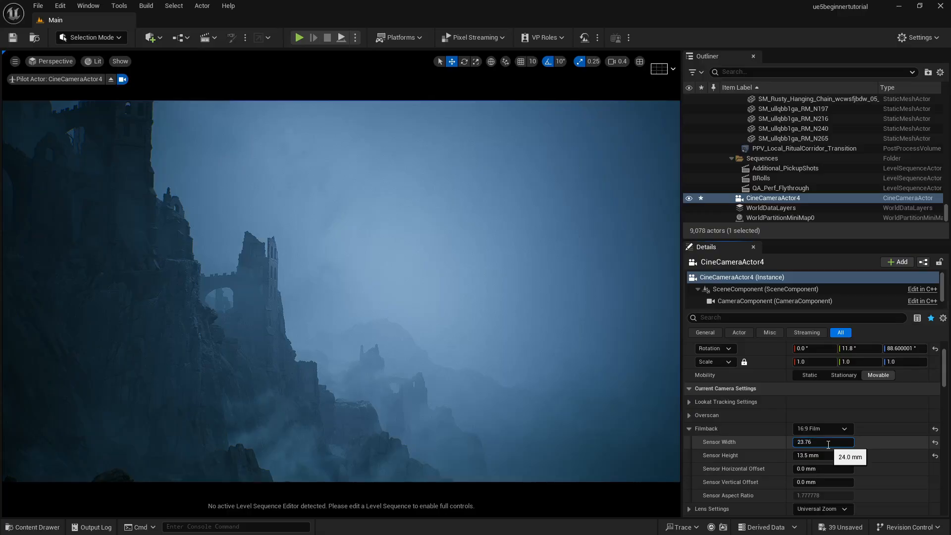
key(Return)
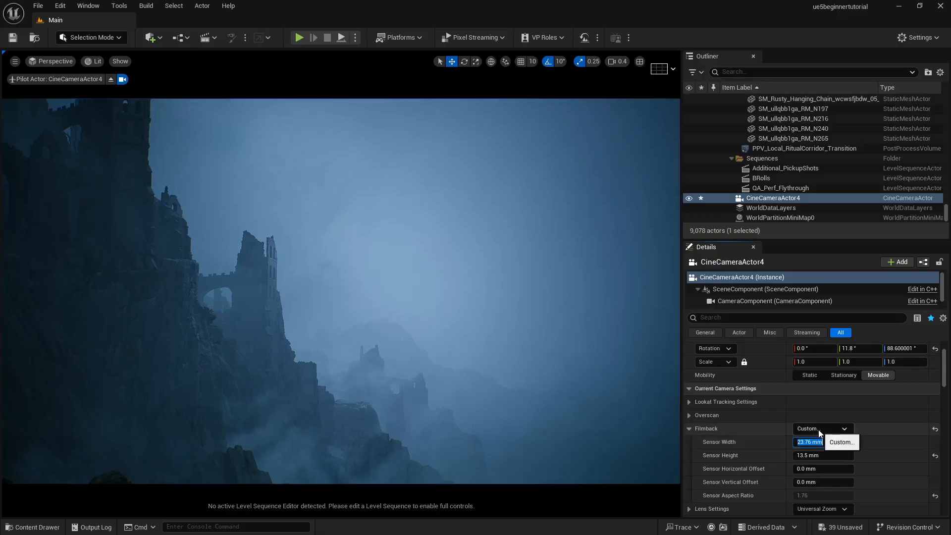
Copy the ARRI ALEXA's sensor height from the database page and set the camera's Sensor Height to 13.37 mm
key(alt+Tab)
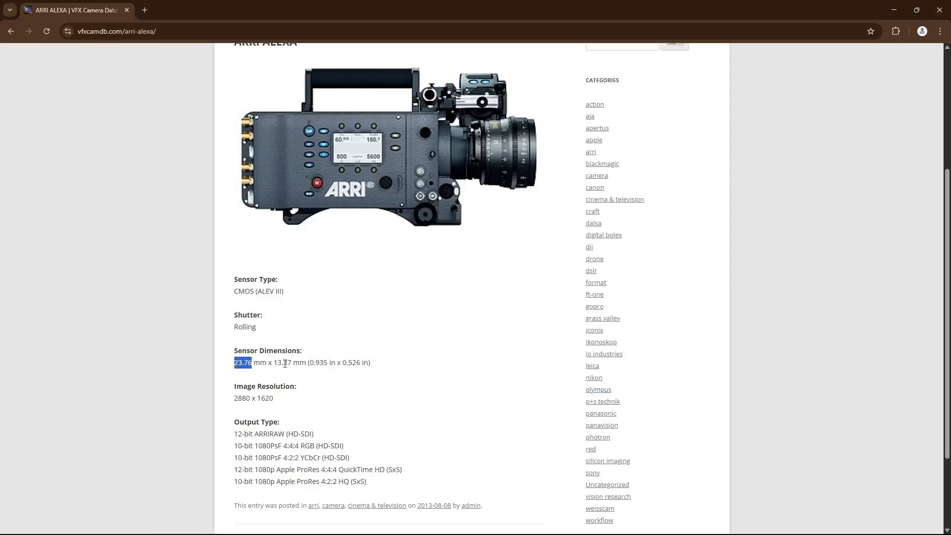
click(280, 365)
drag(280, 364, 293, 364)
key(ctrl+c)
key(alt+Tab)
click(820, 455)
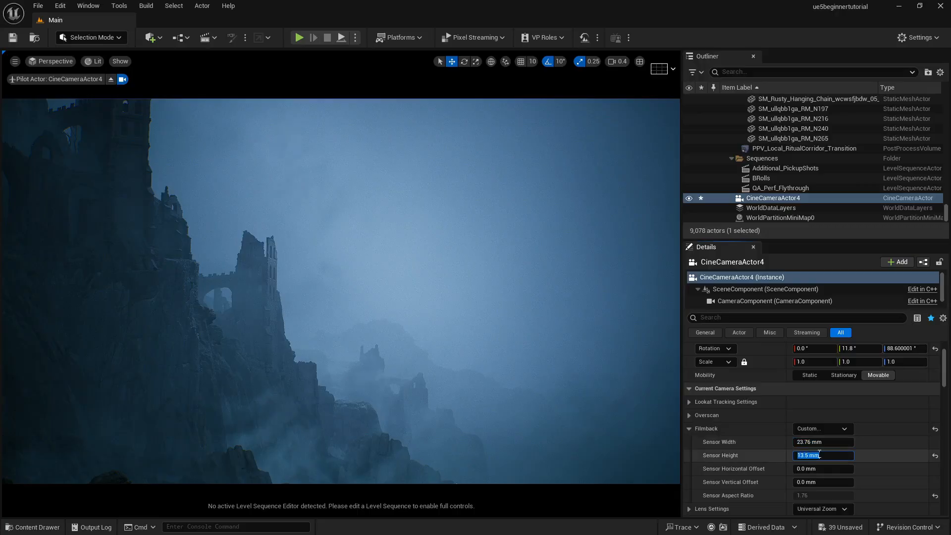
key(ctrl+v)
key(Return)
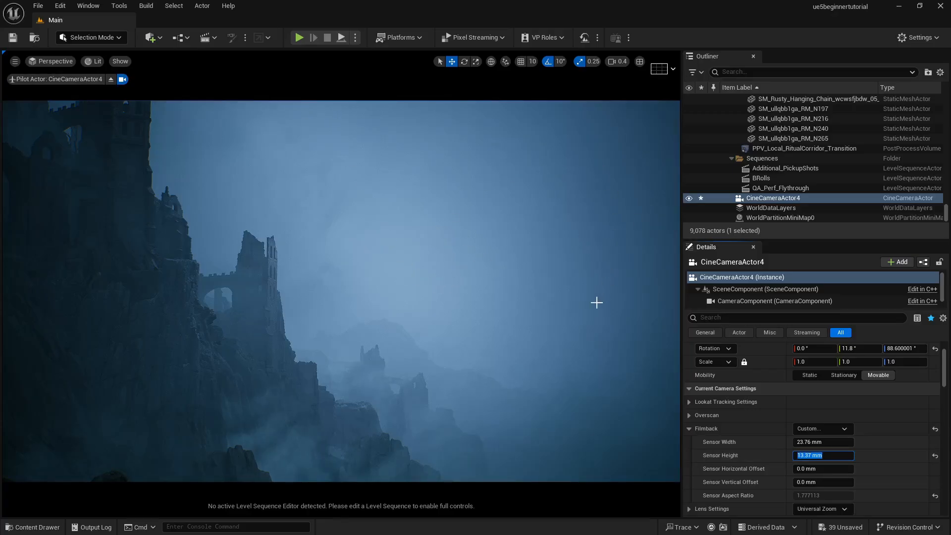
Reduce the camera's Sensor Height to about 10.25 mm for a wider frame
click(739, 455)
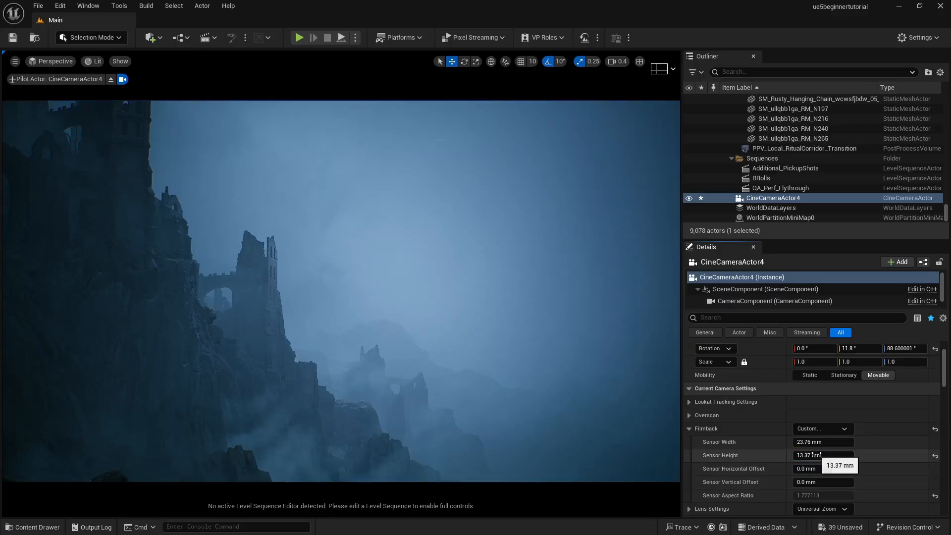
drag(817, 454, 740, 454)
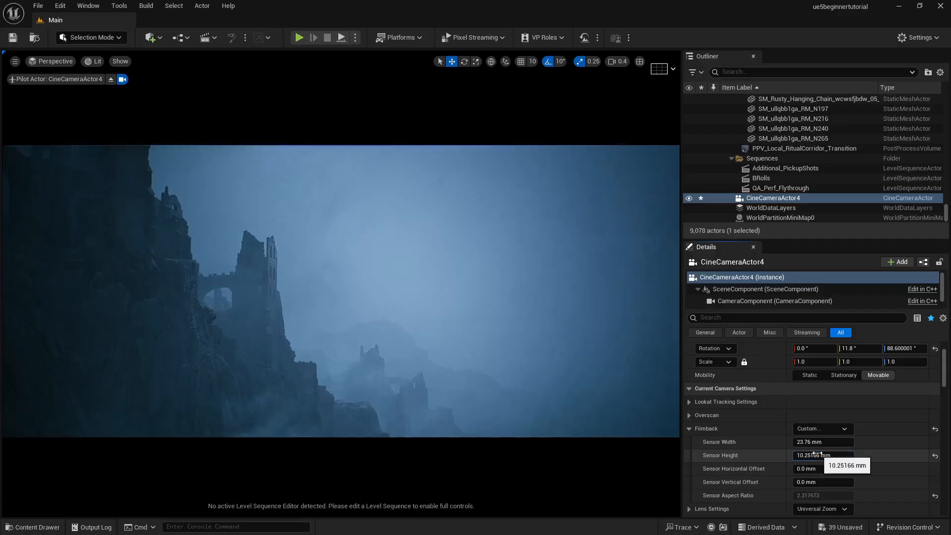
Return to the VFX Camera Database in the browser and open the Blackmagic URSA 4K entry to view its sensor dimensions
key(alt+Tab)
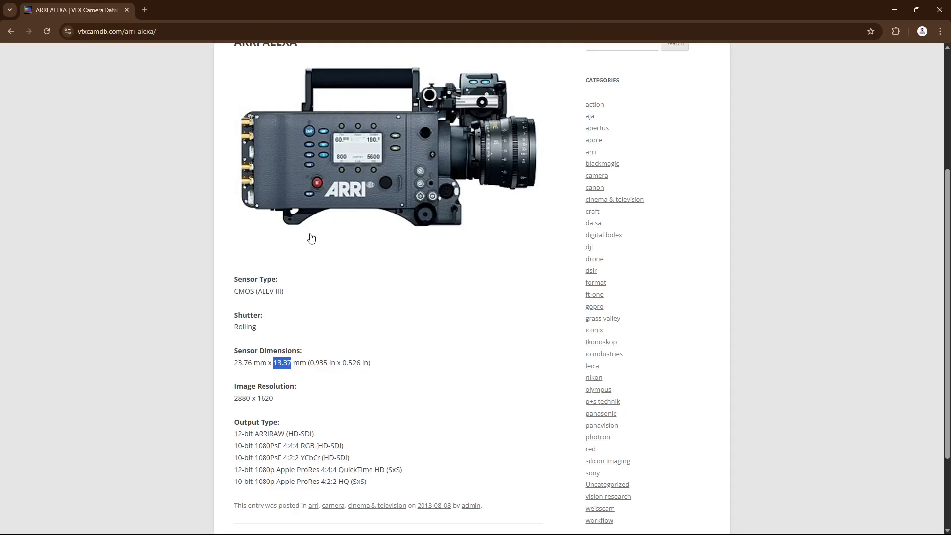
scroll(311, 231, up, 1)
scroll(311, 231, up, 2)
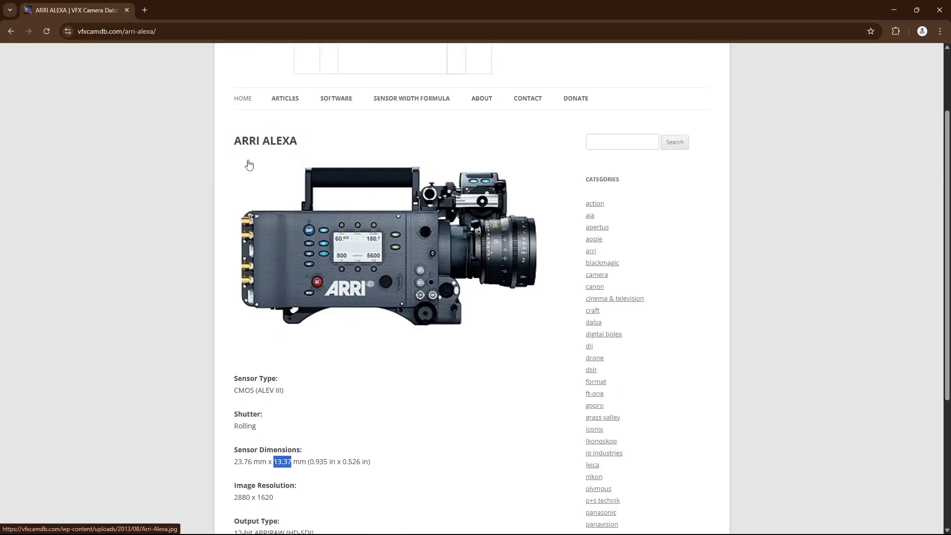
click(10, 31)
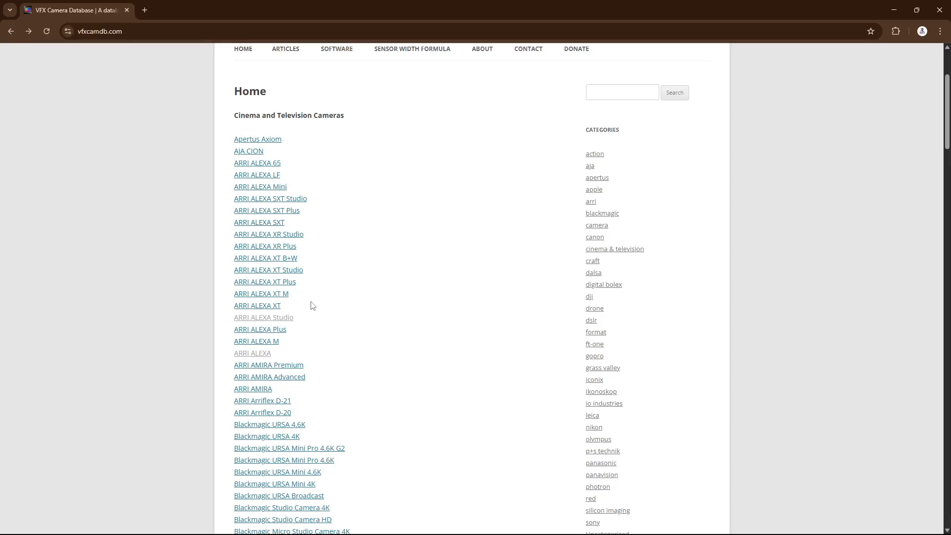
key(alt+Tab)
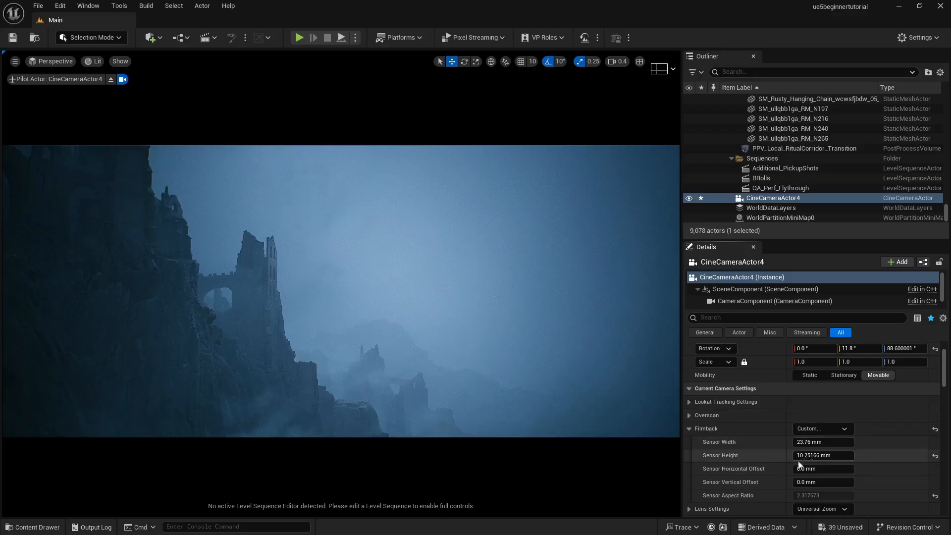
key(alt+Tab)
scroll(311, 352, down, 5)
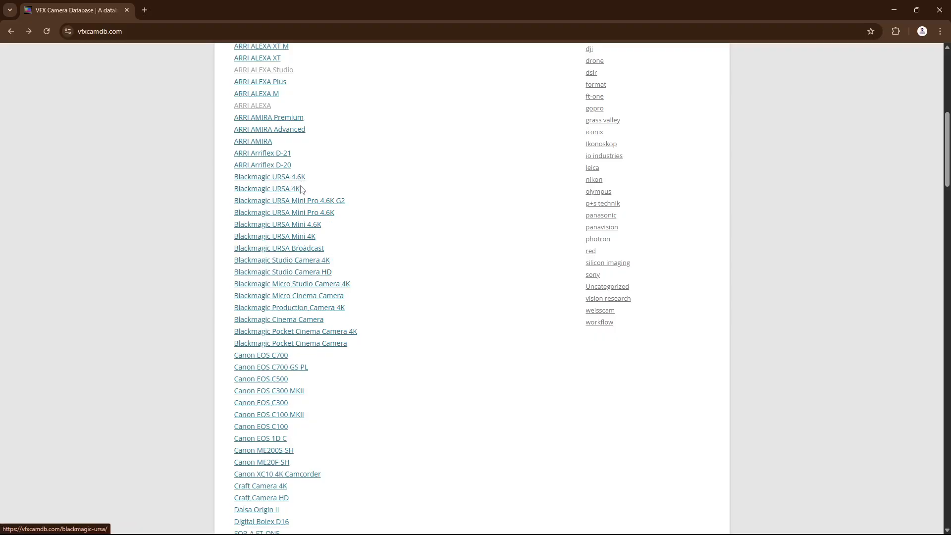
click(286, 197)
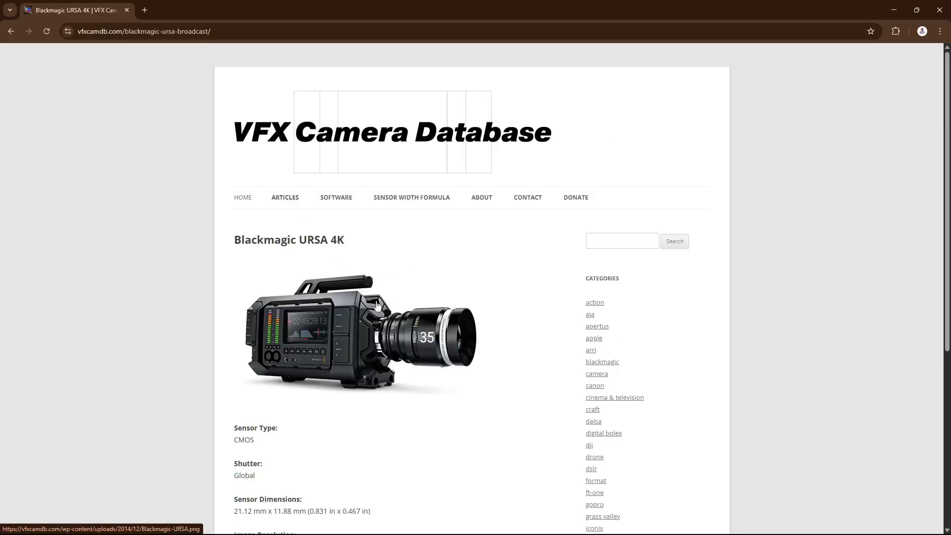
scroll(381, 325, down, 3)
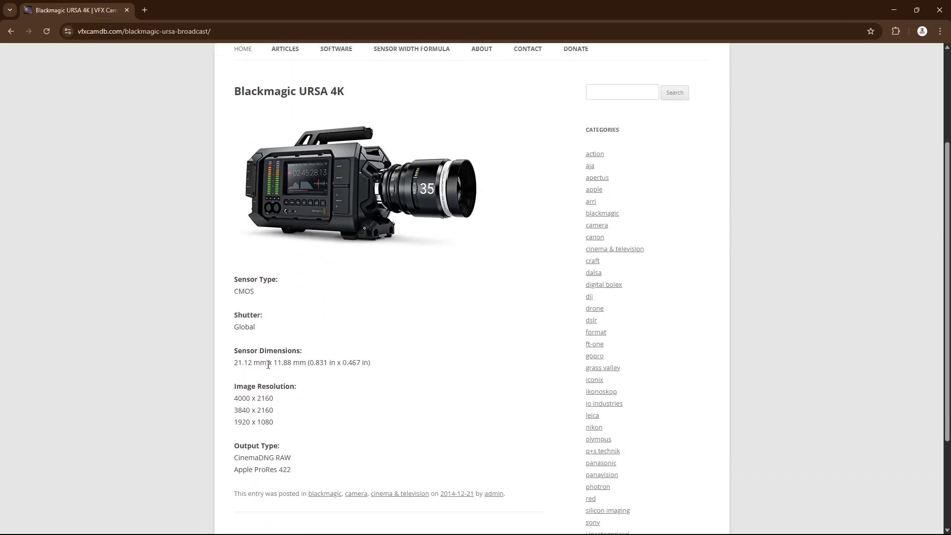
Copy the Blackmagic URSA 4K's sensor width and set CineCameraActor4's Sensor Width to 21.12 mm in Unreal Editor
mouse_move(235, 363)
mouse_down()
mouse_move(262, 362)
mouse_move(252, 363)
mouse_up()
key(ctrl+c)
key(alt+Tab)
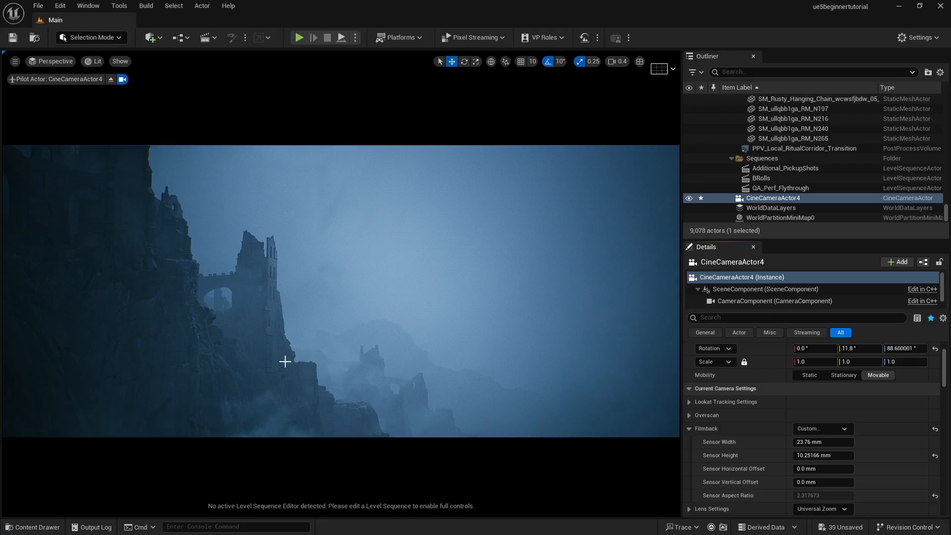
click(833, 442)
key(ctrl+v)
key(Return)
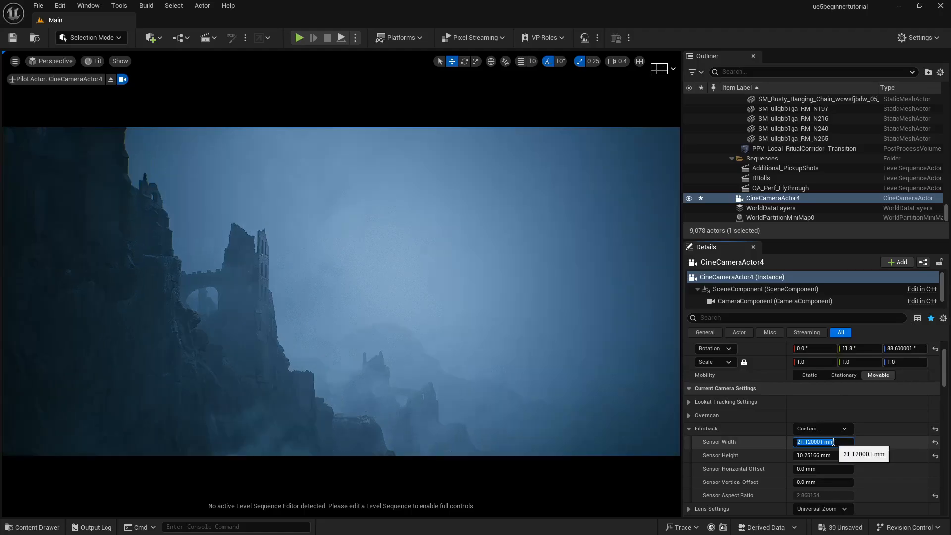
Copy the Blackmagic URSA 4K's sensor height from the database page and set CineCameraActor4's Sensor Height to 11.88 mm in Unreal Editor
key(alt+Tab)
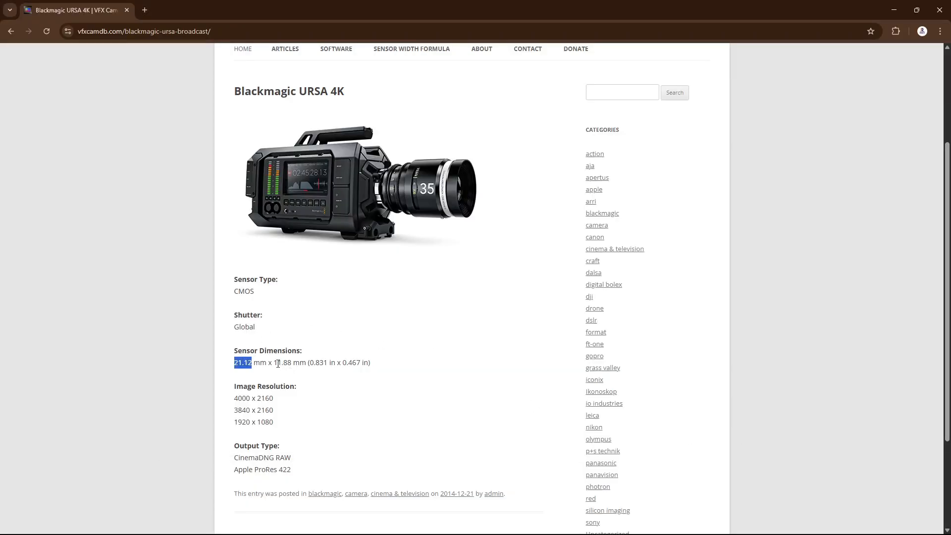
drag(274, 364, 291, 363)
key(ctrl+c)
key(alt+Tab)
click(810, 456)
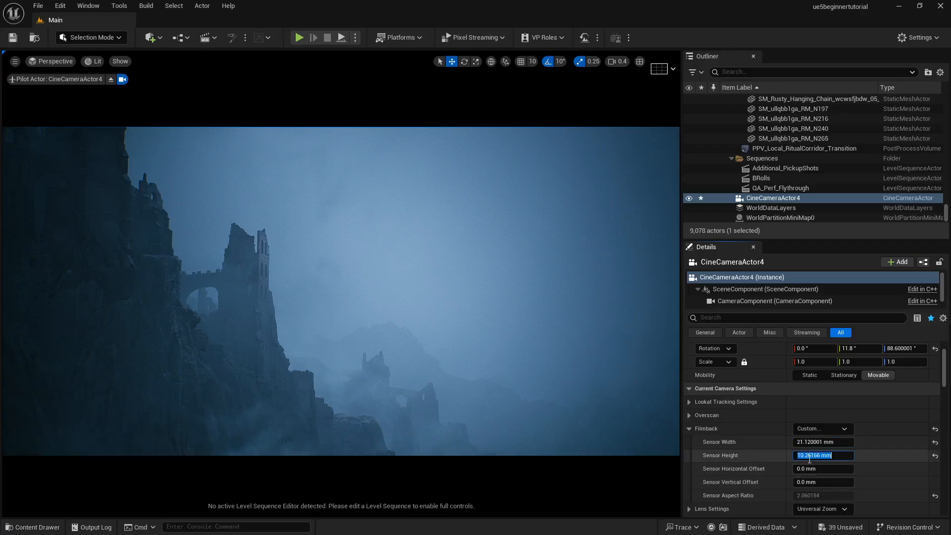
key(ctrl+v)
key(Return)
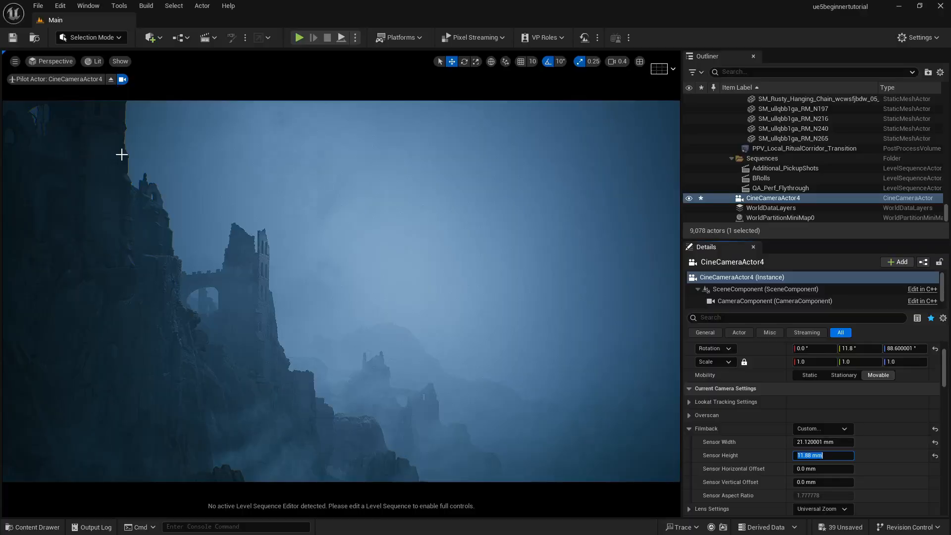
click(736, 444)
Check the Blackmagic URSA 4K's image resolution list on the database page and return to Unreal Editor
key(alt+Tab)
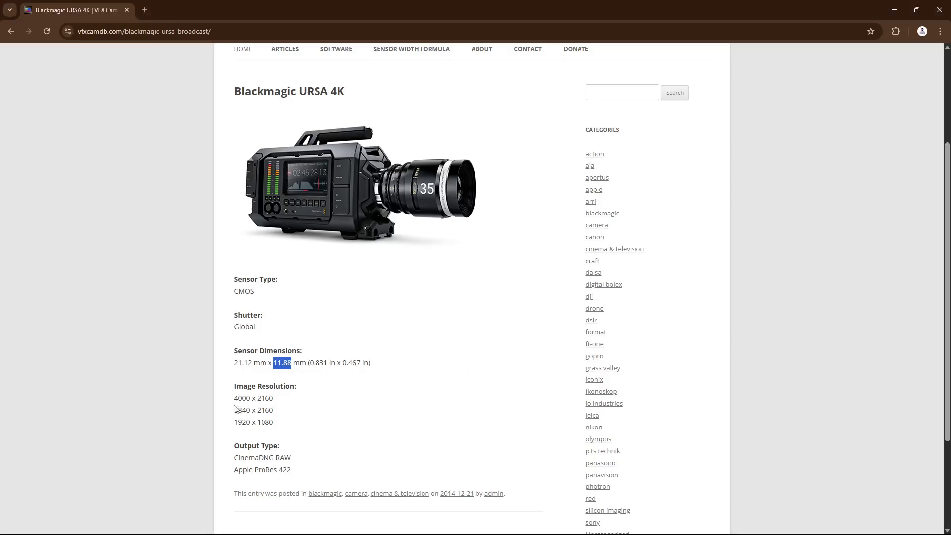
drag(235, 398, 303, 402)
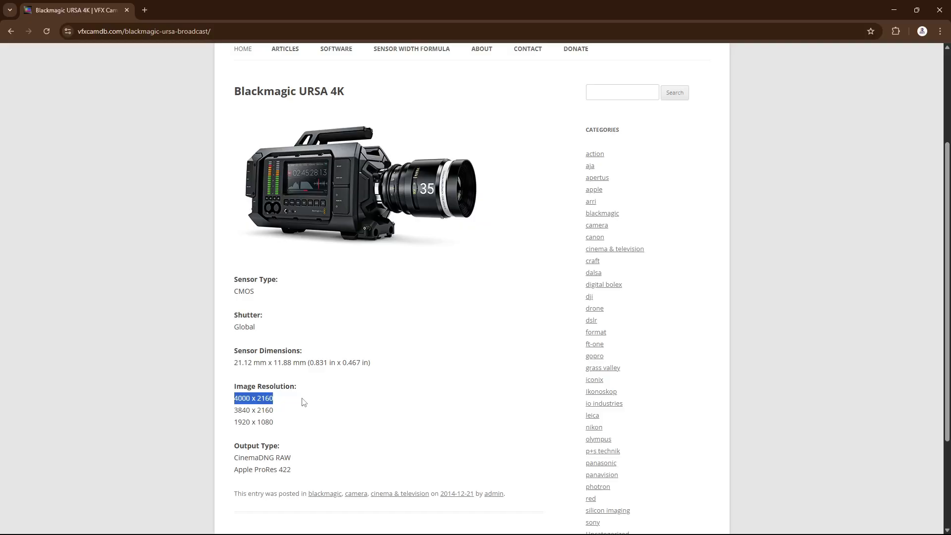
click(263, 409)
key(alt+Tab)
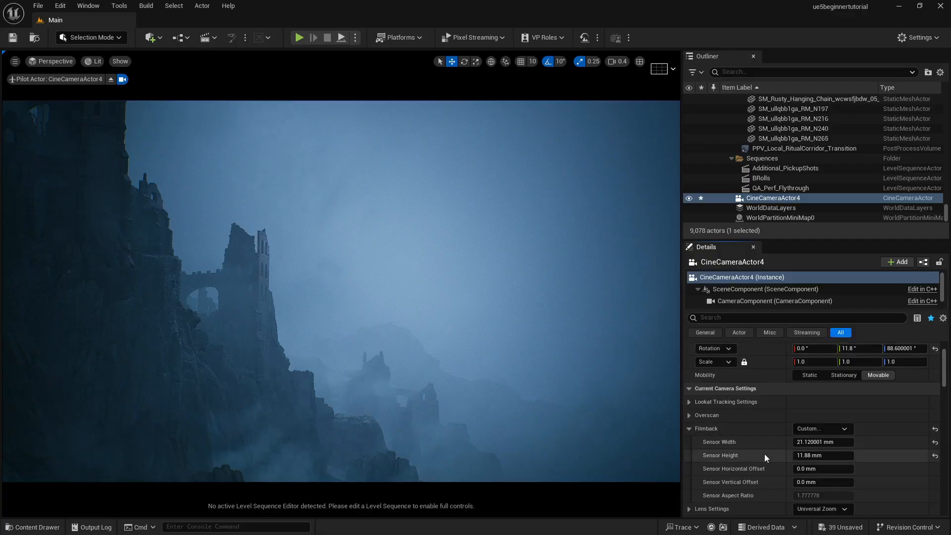
Try the 2.39 crop preset in the camera's Crop Settings and restore No Crop
scroll(765, 454, down, 2)
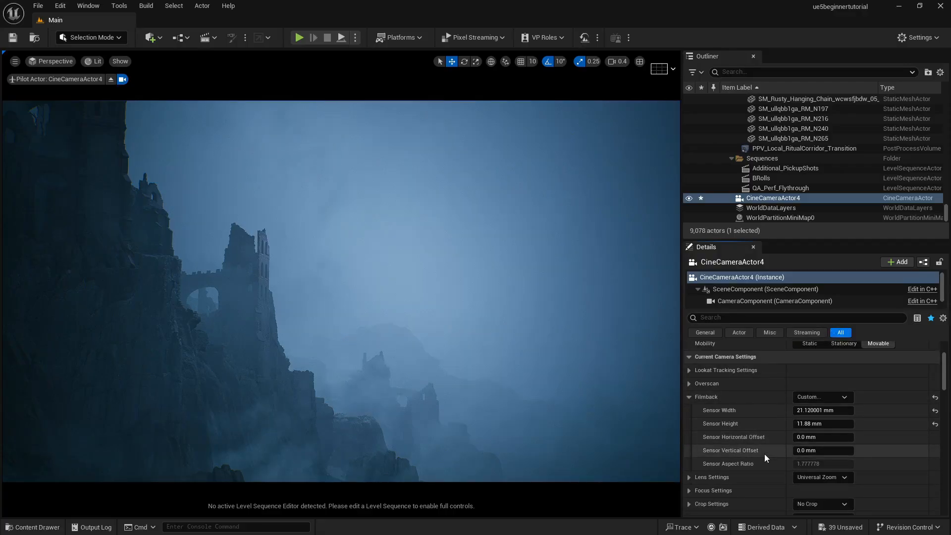
scroll(765, 454, down, 3)
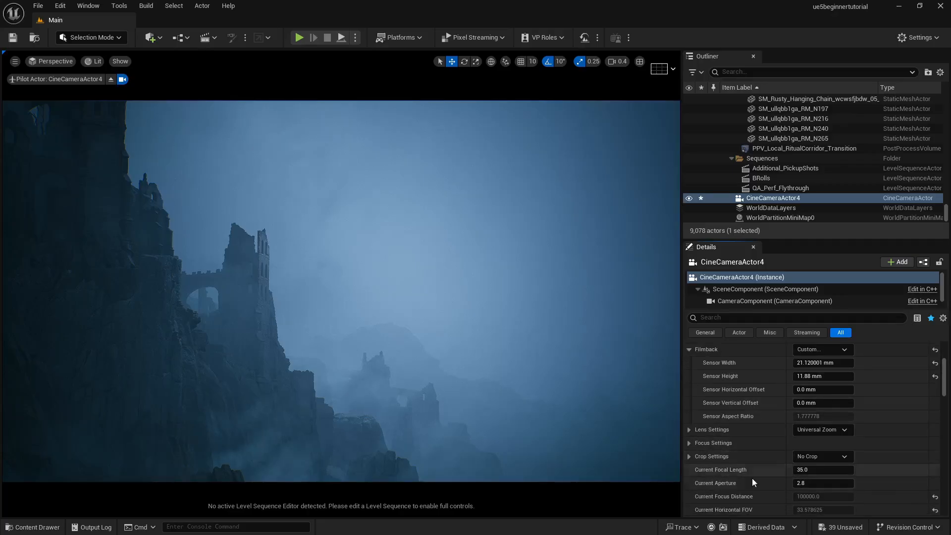
click(828, 458)
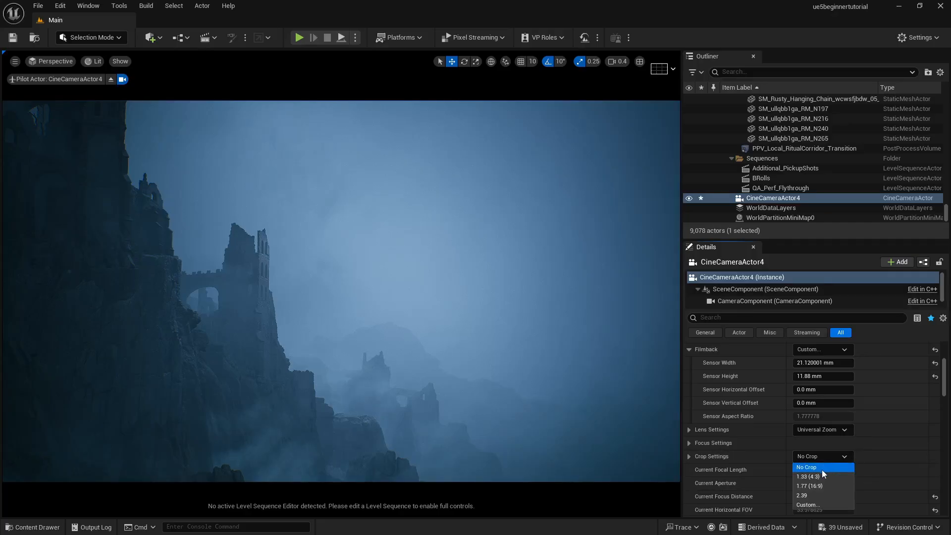
click(816, 497)
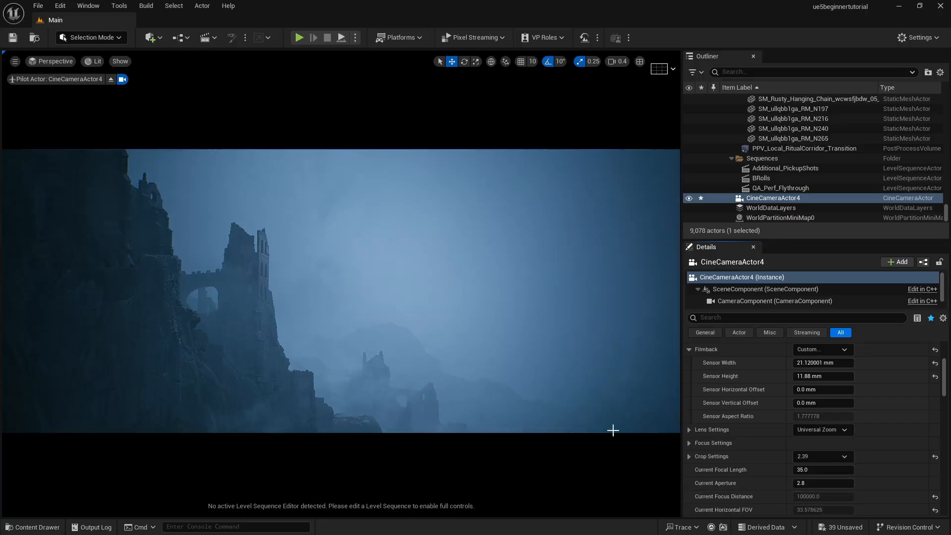
click(830, 457)
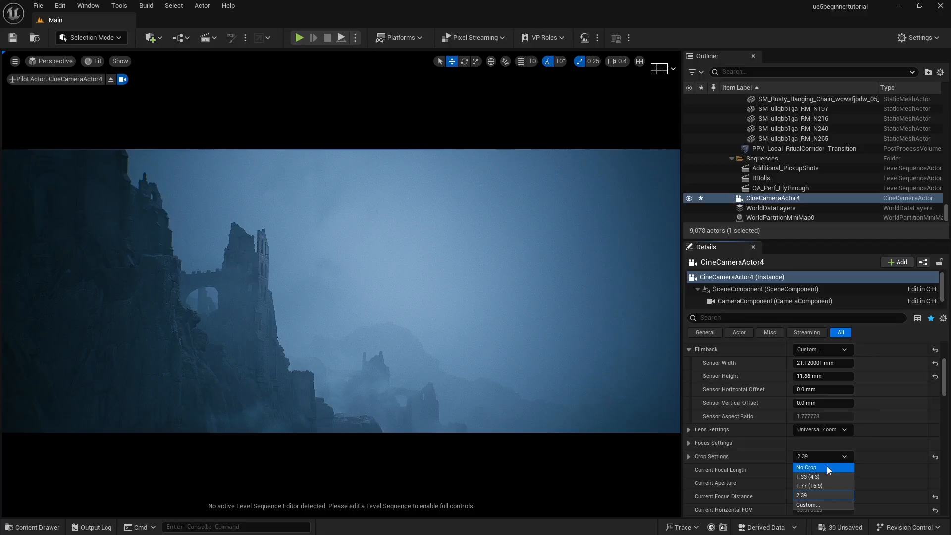
click(828, 468)
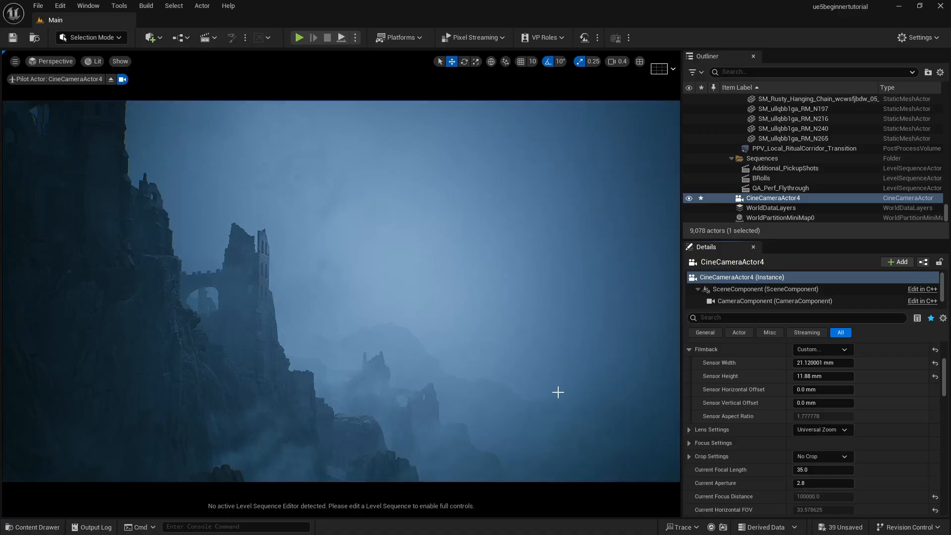
Switch to the browser's lens image results, examine the landscape and portrait focal length comparison charts, and return to Unreal Editor
key(alt+Tab)
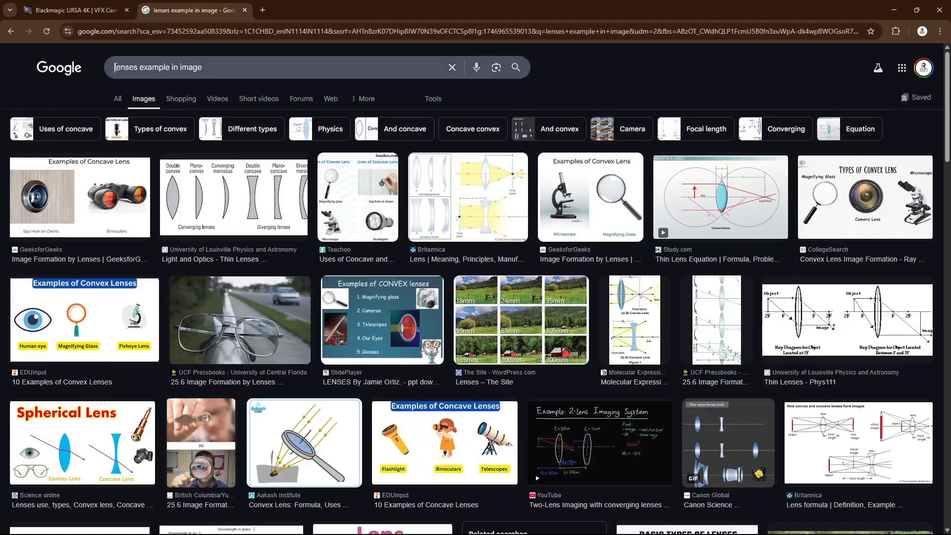
click(516, 325)
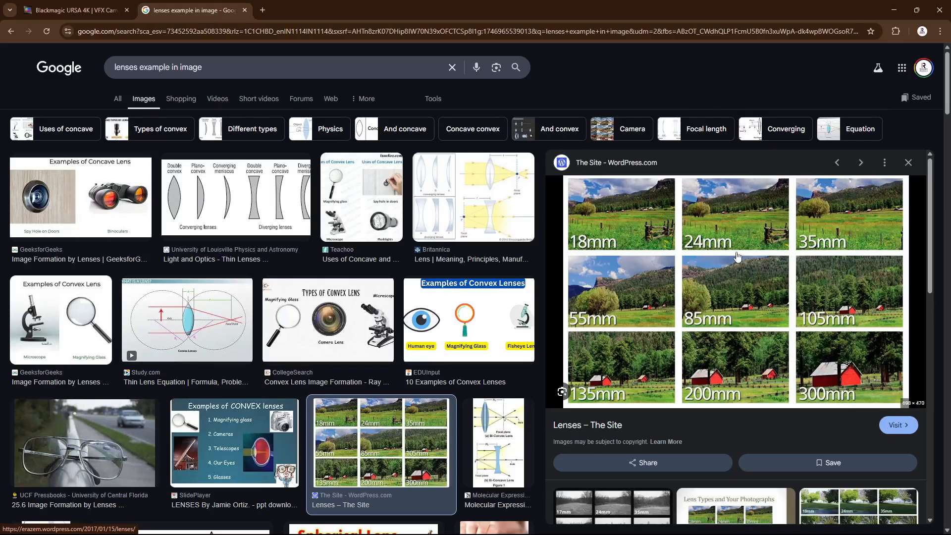
scroll(738, 256, down, 3)
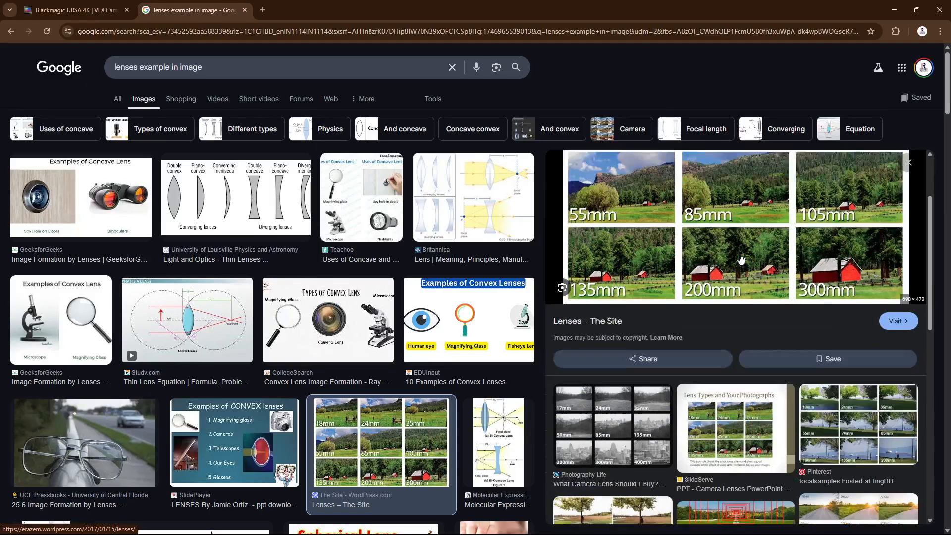
scroll(862, 391, down, 4)
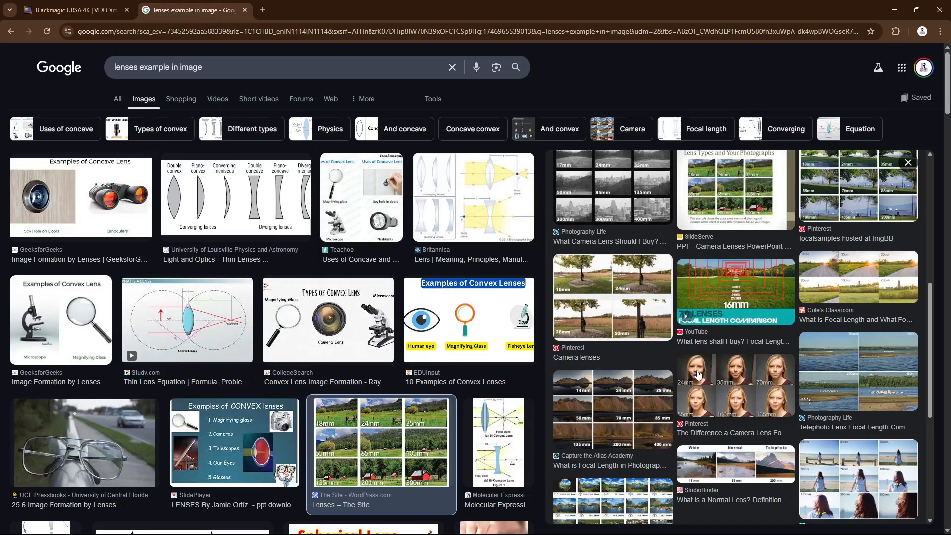
scroll(699, 375, down, 2)
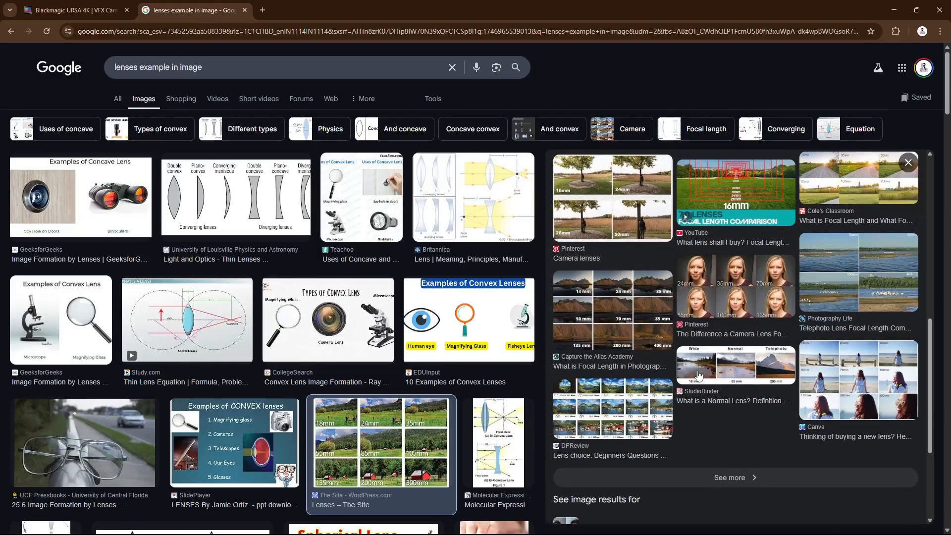
click(837, 381)
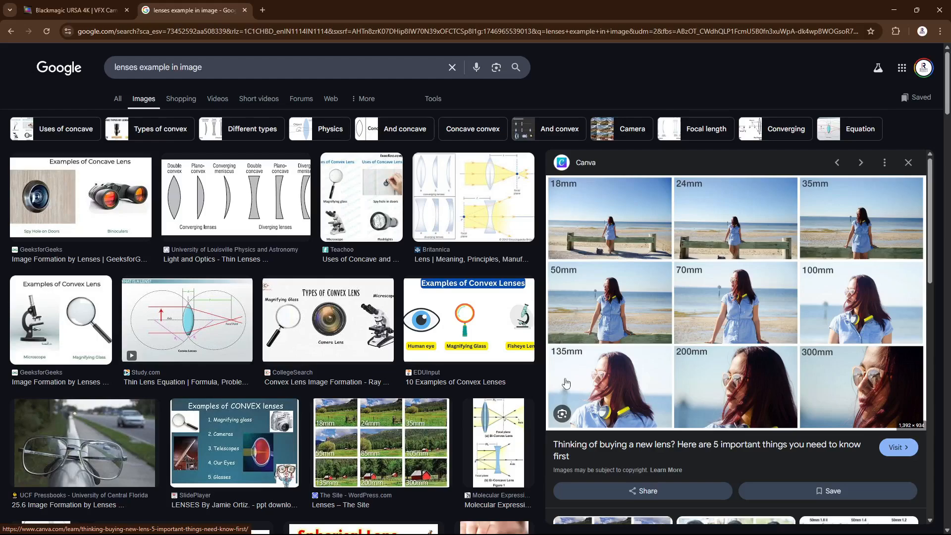
scroll(729, 331, down, 4)
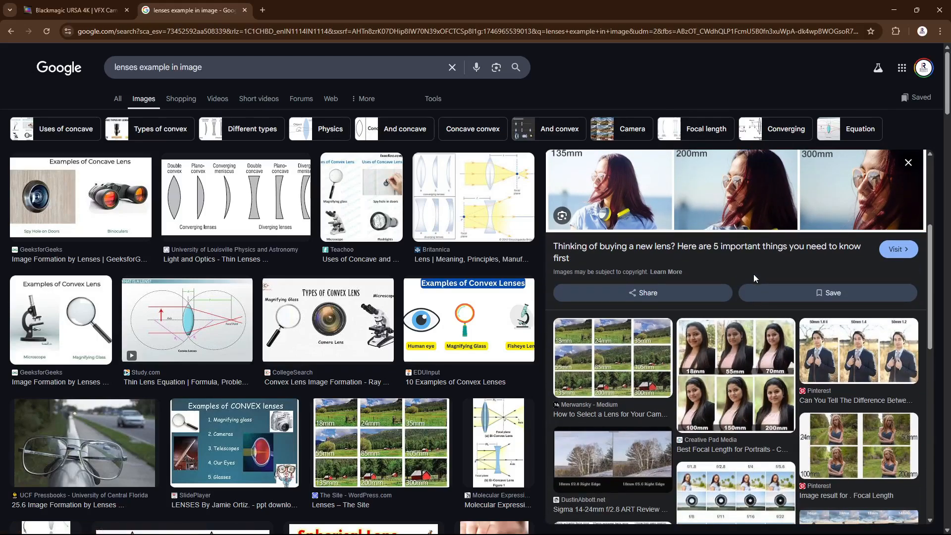
click(700, 351)
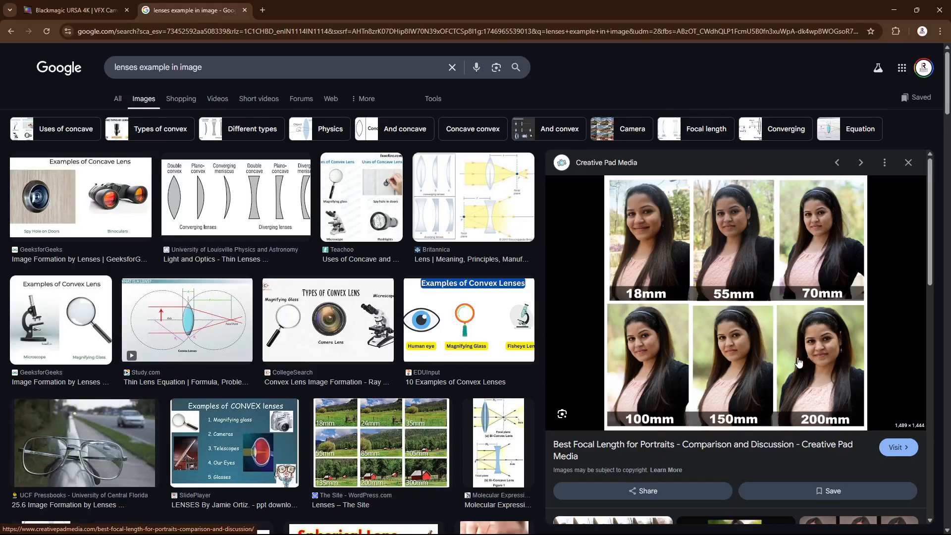
click(894, 10)
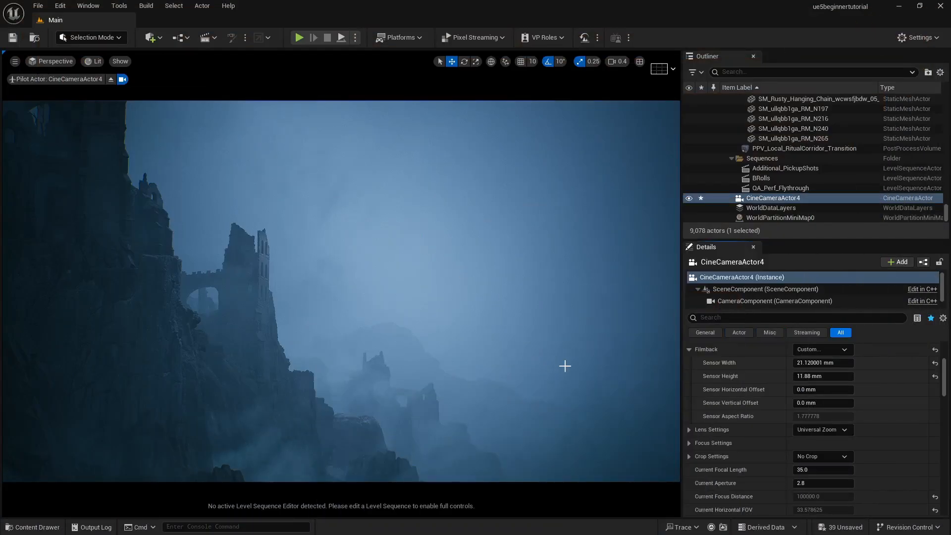
Set CineCameraActor4's Current Focal Length to 22
click(808, 470)
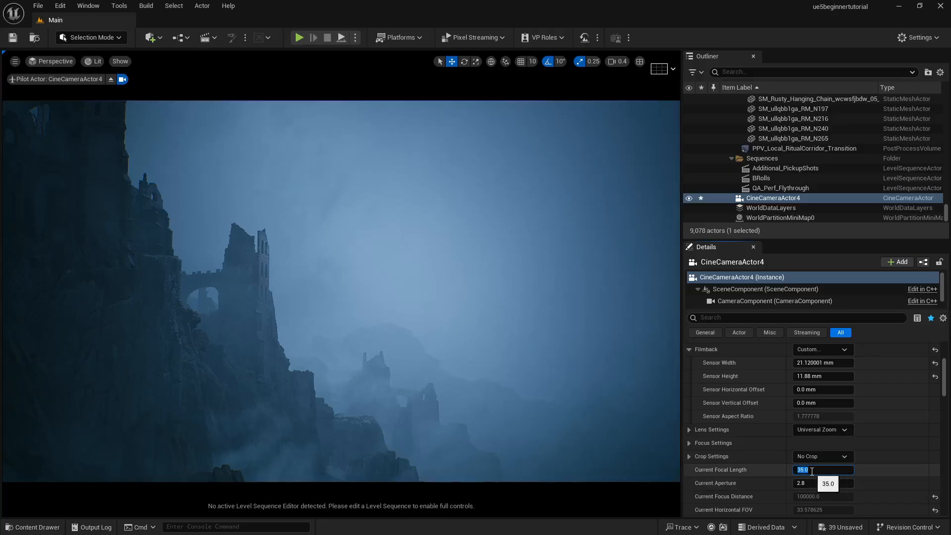
text(22)
key(Return)
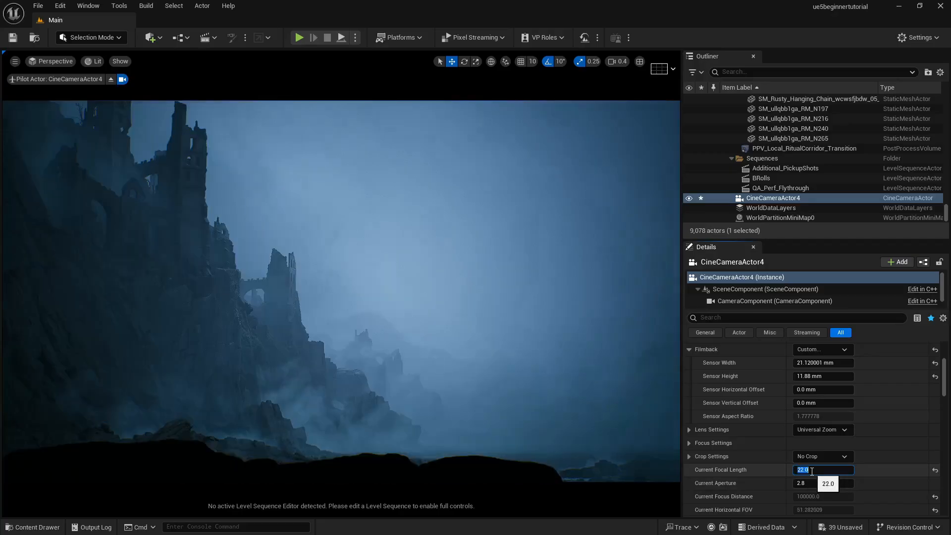
Tilt and move the piloted camera so the ruined cliff and towers fill the frame with little dark foreground
key(w)
right_drag(469, 418, 477, 396)
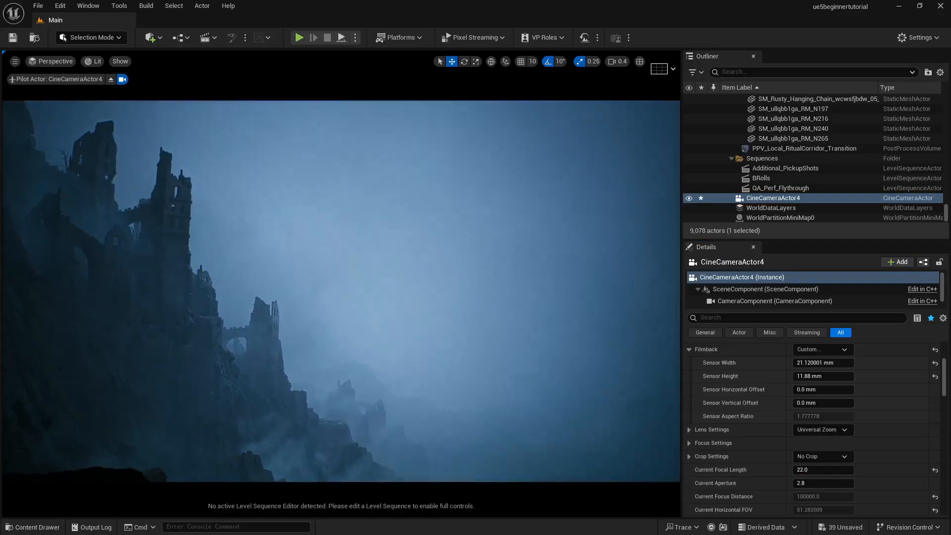
key(w)
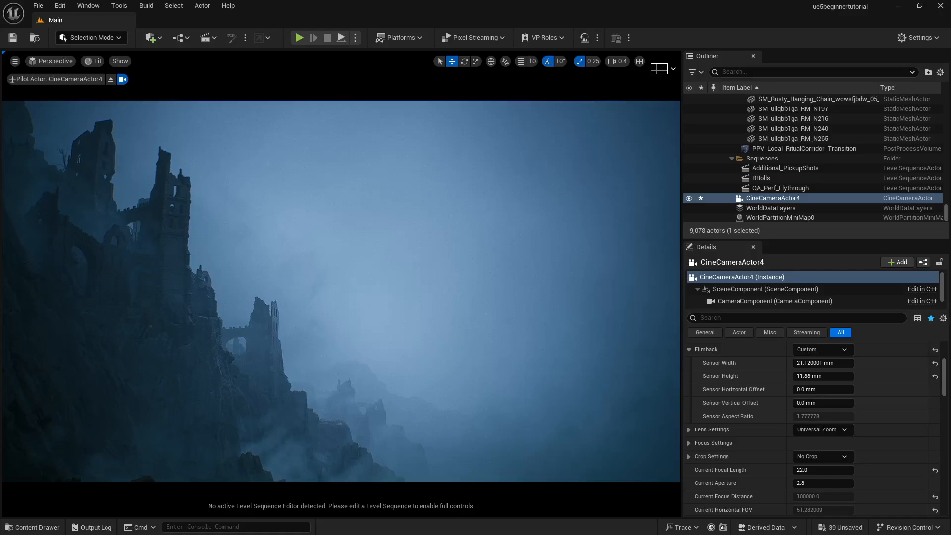
key(q)
key(d)
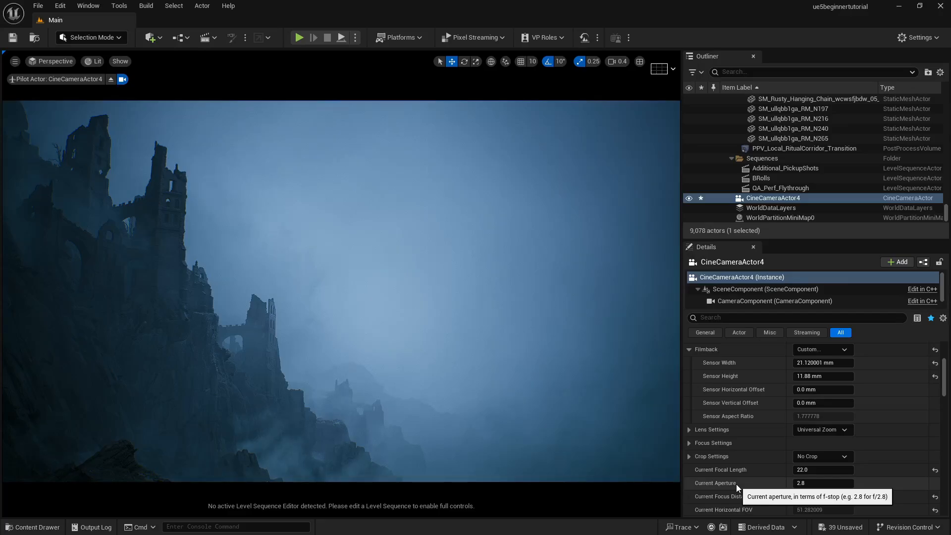
Stop piloting CineCameraActor4 and turn the free perspective view toward the rocky shore and cliff
double_click(762, 198)
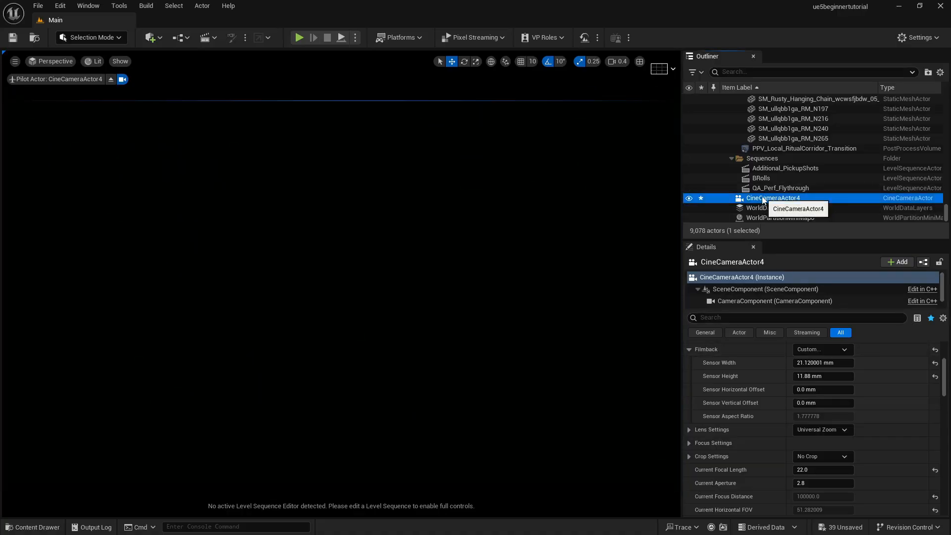
click(110, 79)
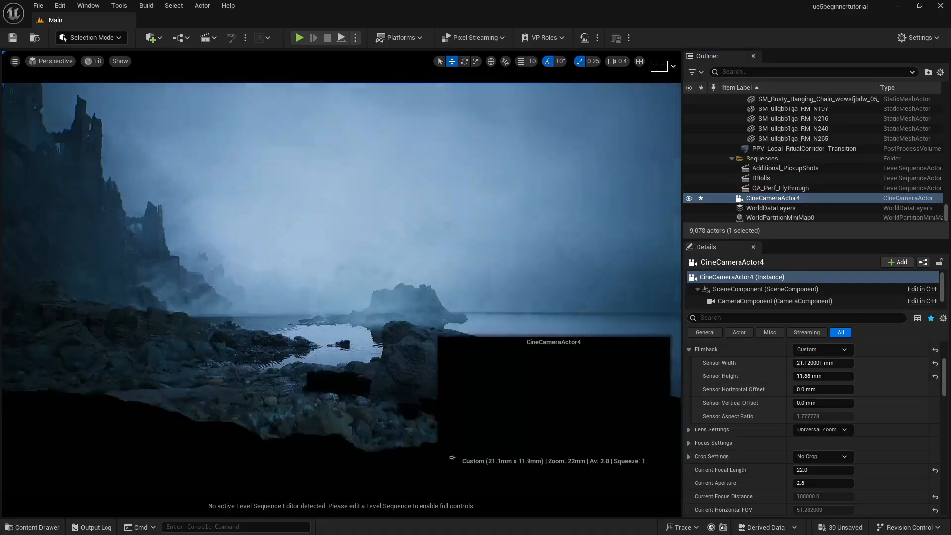
right_drag(347, 243, 255, 264)
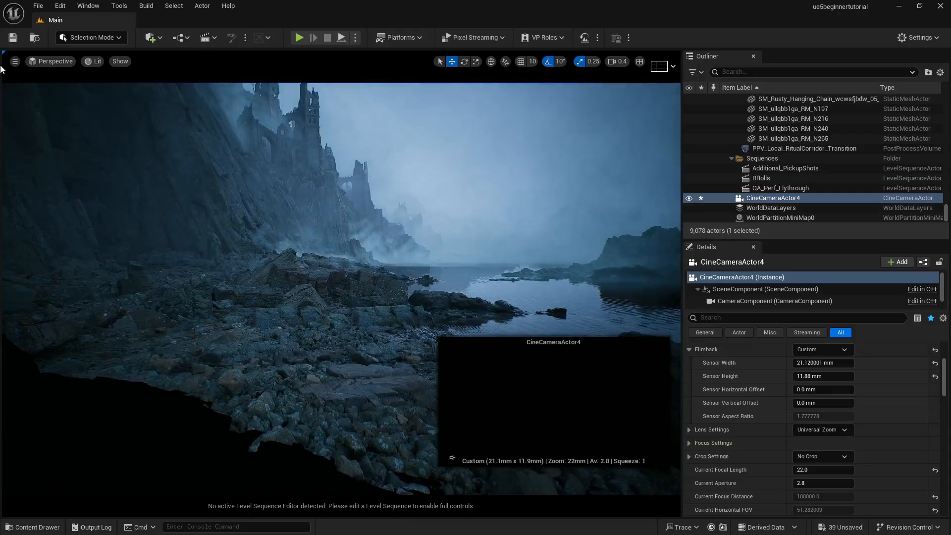
Look through the placed camera CineCameraActor4 and pan it slightly to bring the ruins nearer the frame's centre
click(51, 61)
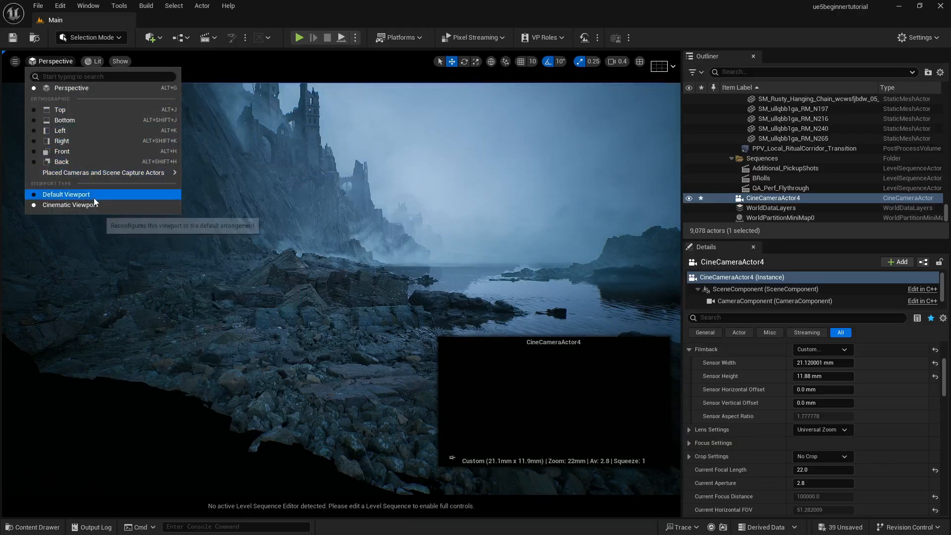
mouse_move(124, 173)
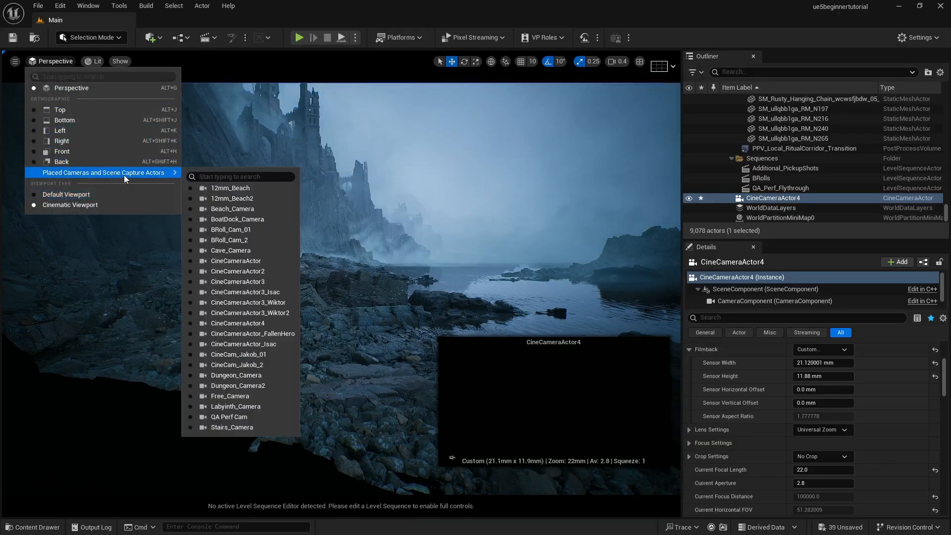
click(258, 323)
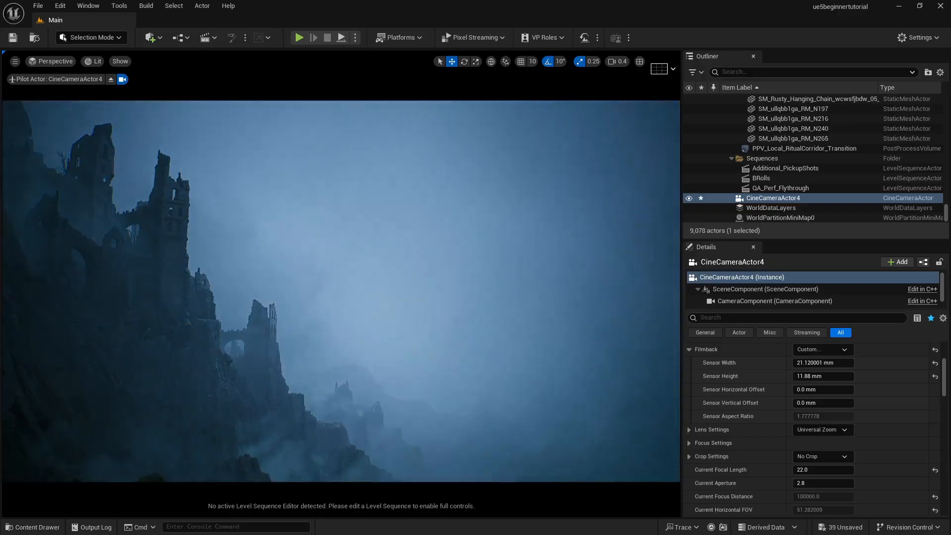
right_drag(342, 292, 335, 291)
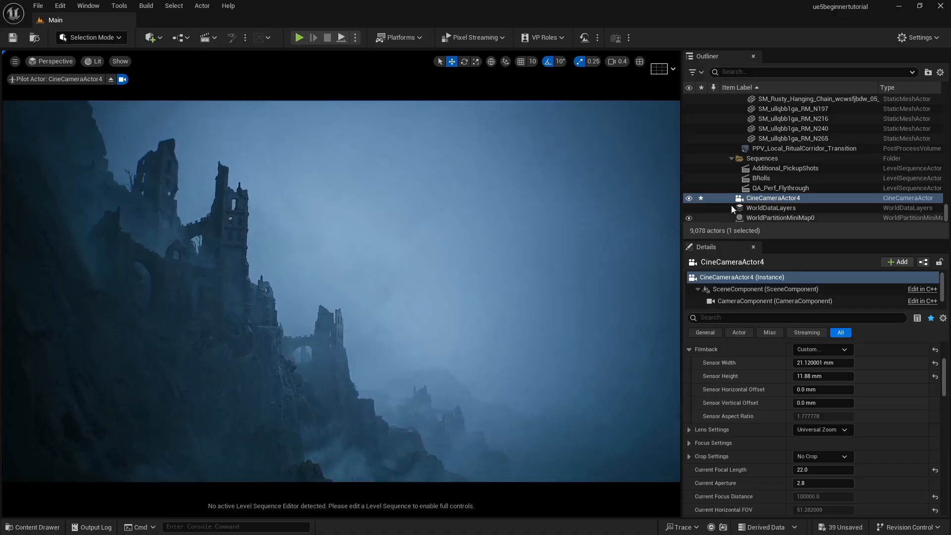
Rename CineCameraActor4 to Scene1 in the Outliner
click(757, 199)
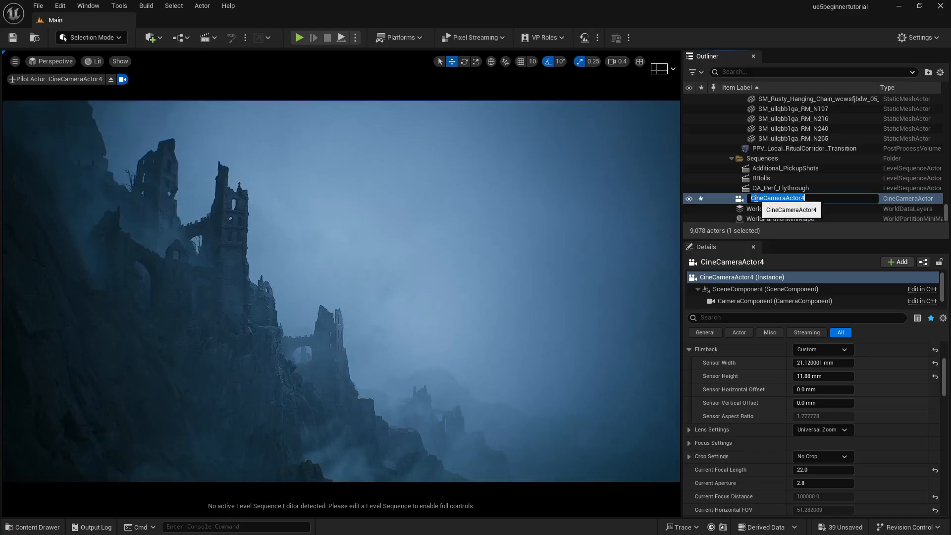
text(Scene1)
key(Return)
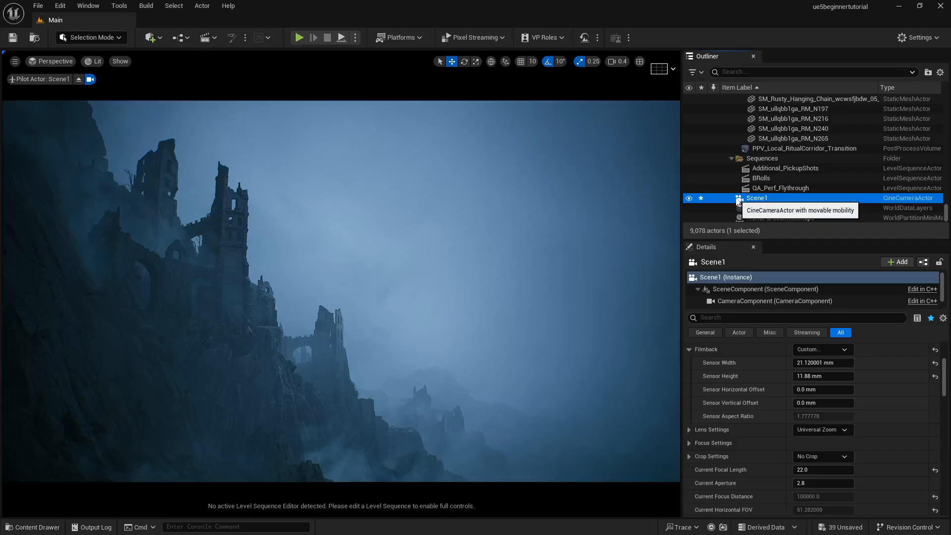
Save the level and put the Scene1 camera into a new Outliner folder named Camera
key(ctrl+s)
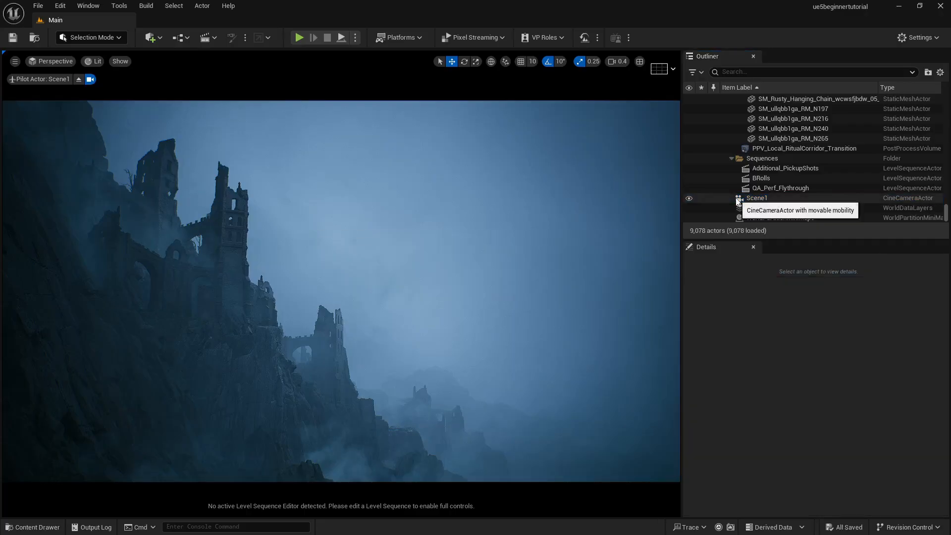
click(762, 200)
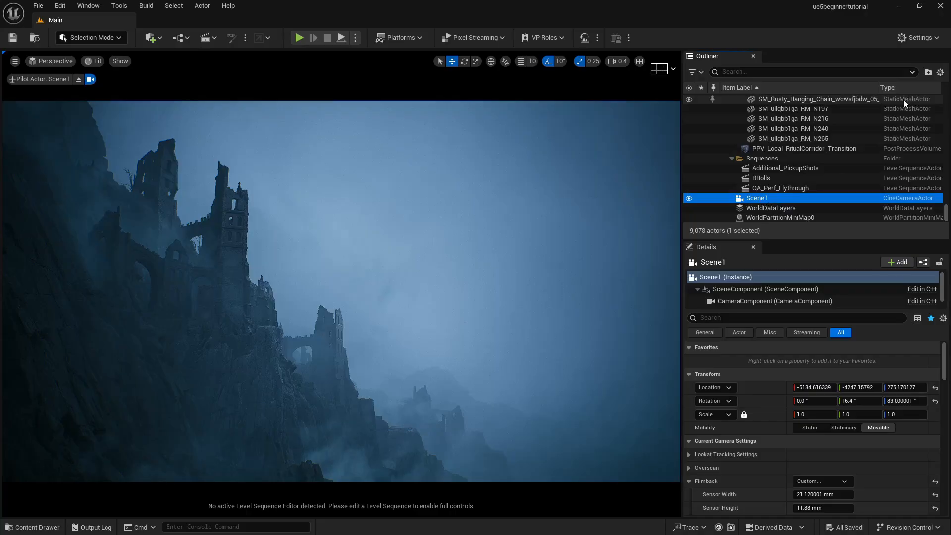
click(927, 73)
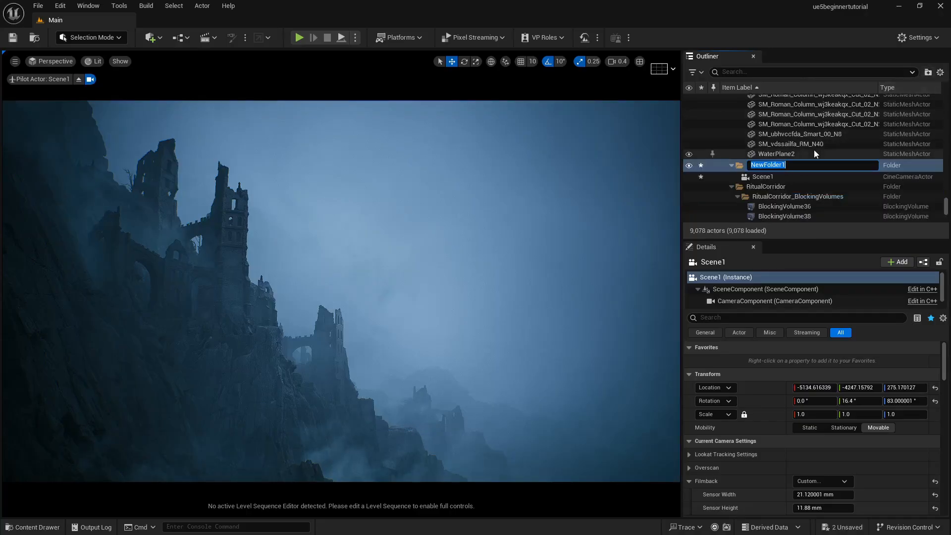
text(Camera)
key(Return)
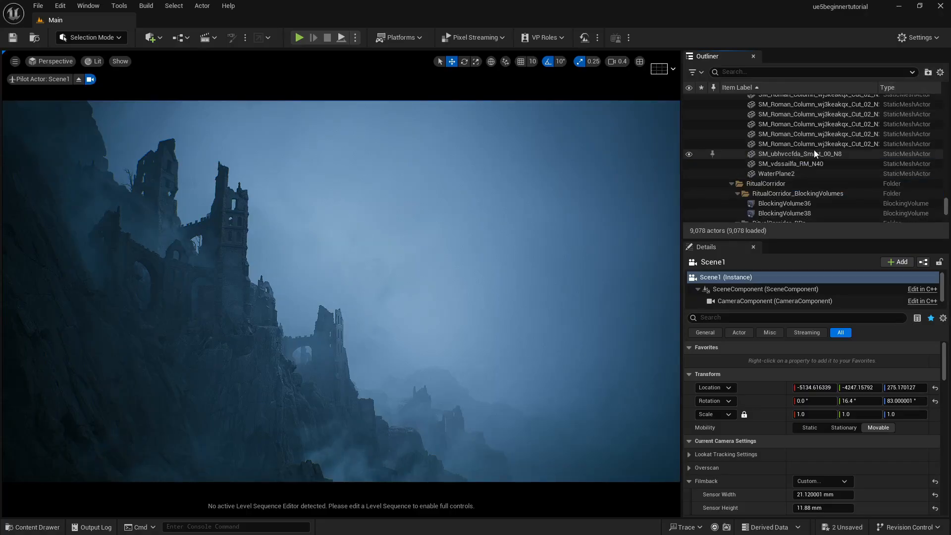
Collapse the RitualCorridor and Sequences folders, the Beach subfolders and the Cameras folder in the Outliner
click(732, 184)
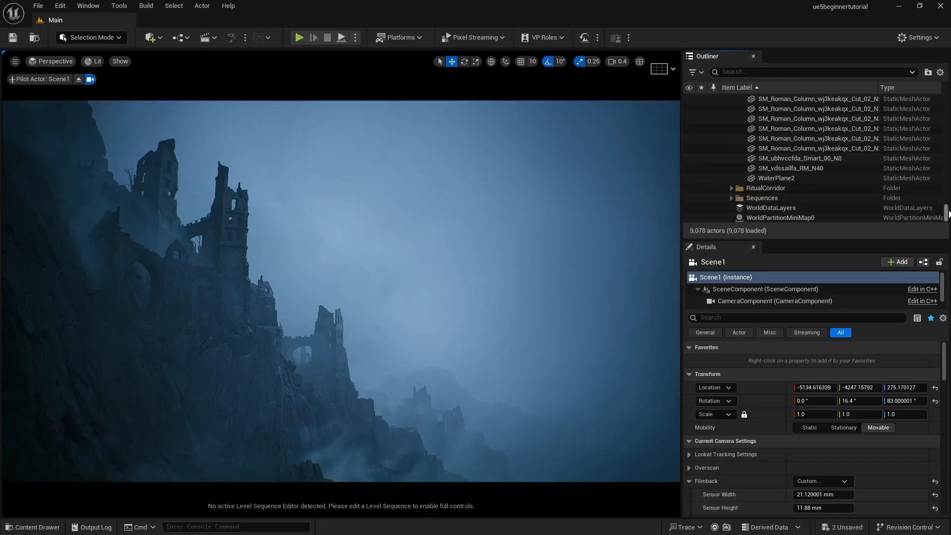
drag(947, 213, 945, 101)
click(738, 119)
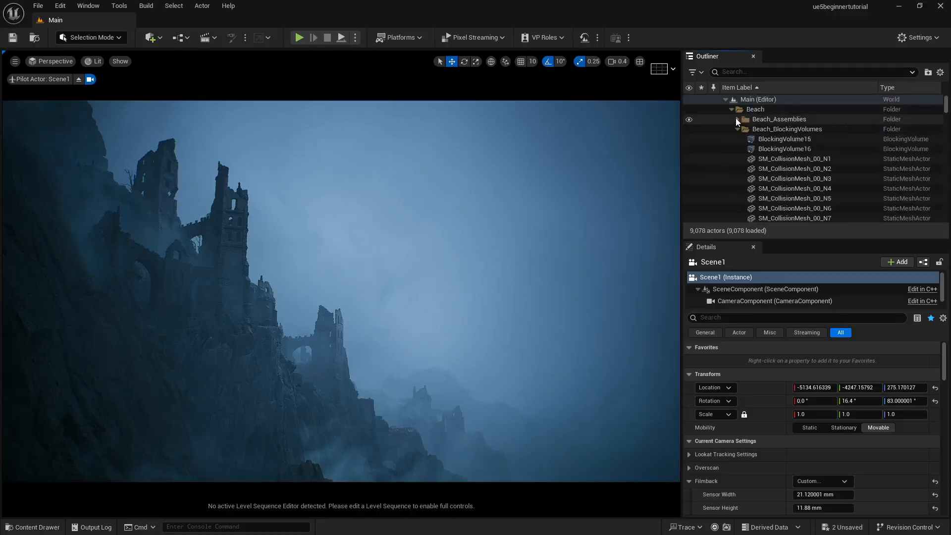
click(736, 129)
click(736, 139)
click(738, 149)
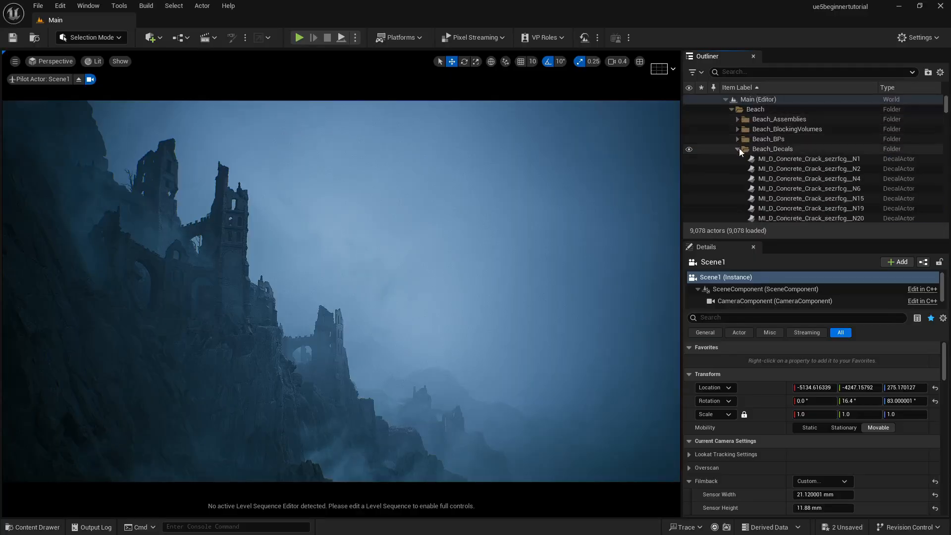
click(738, 158)
scroll(742, 154, down, 2)
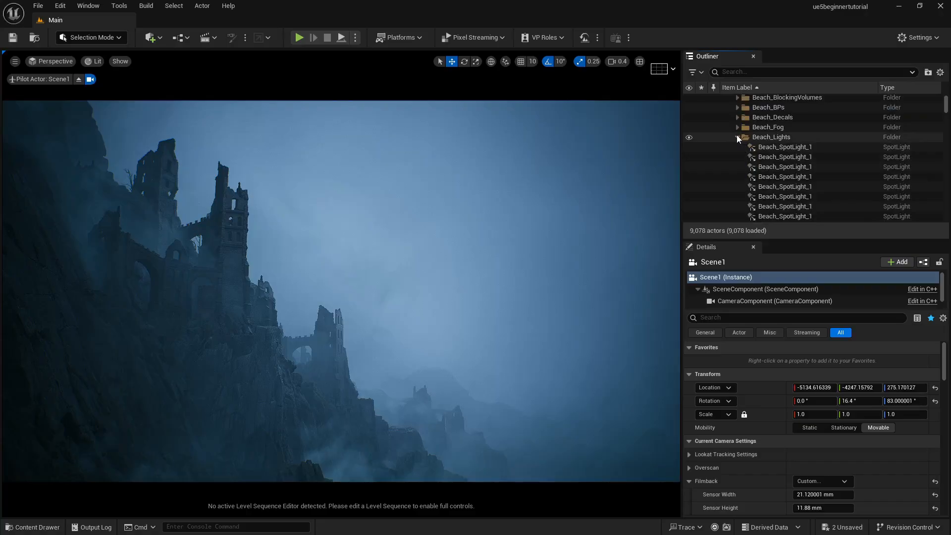
click(738, 137)
click(737, 146)
scroll(755, 147, down, 1)
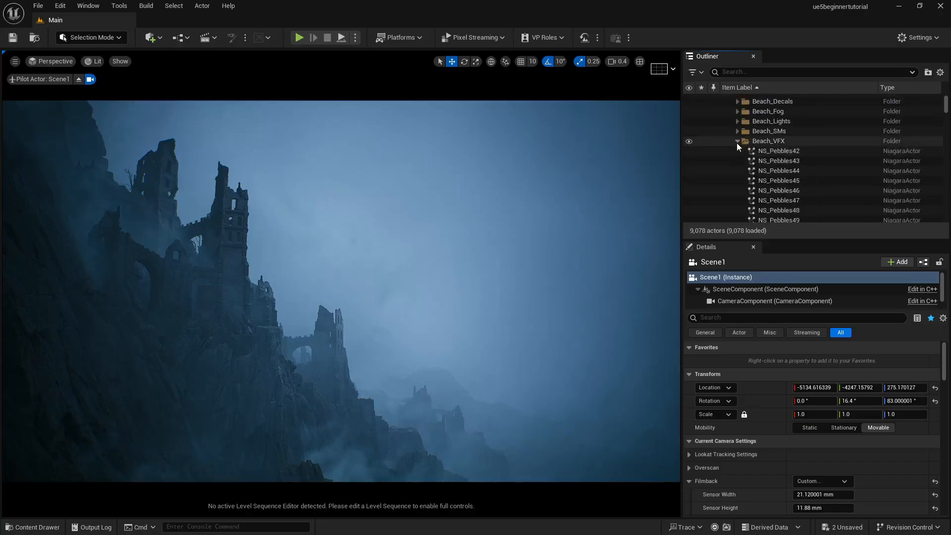
click(737, 142)
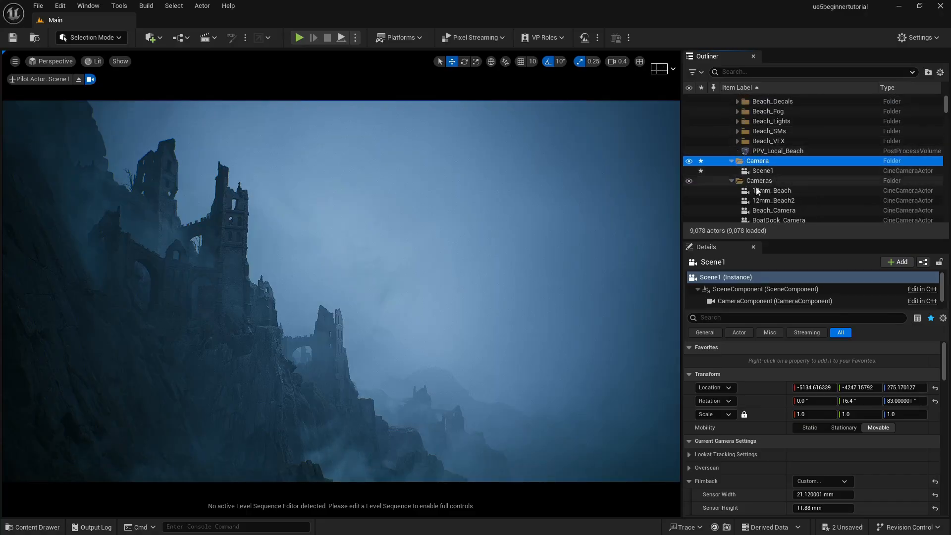
click(732, 181)
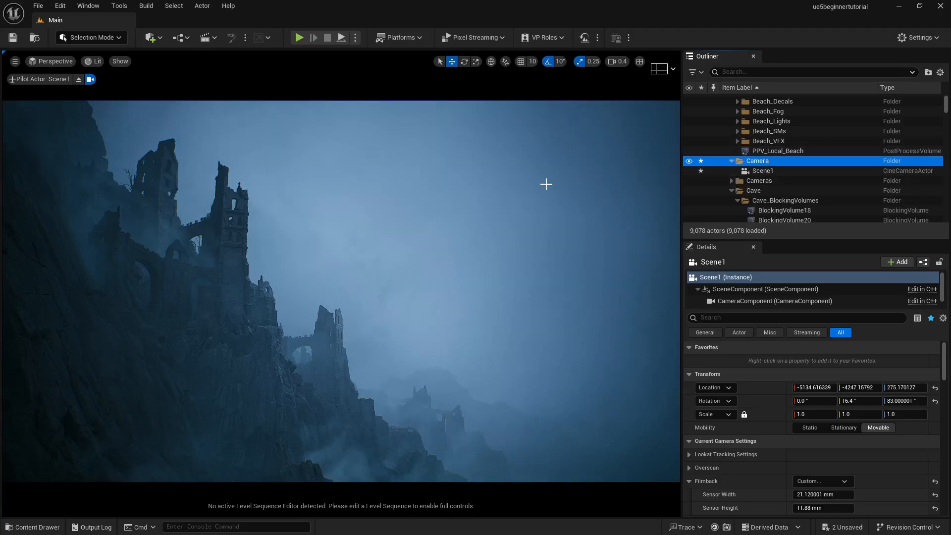
Lock the actor movement of the Scene1 camera and test it by trying to turn the piloted view
click(768, 173)
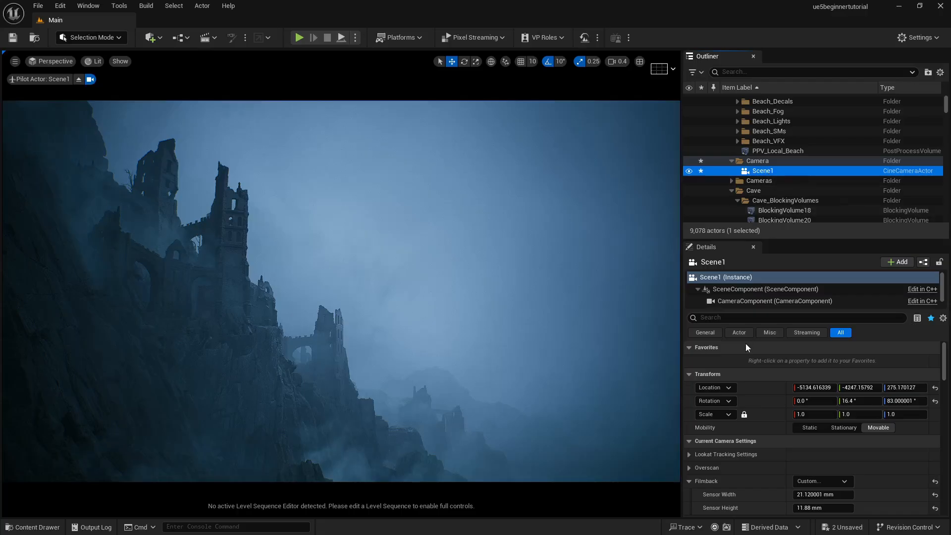
right_click(752, 172)
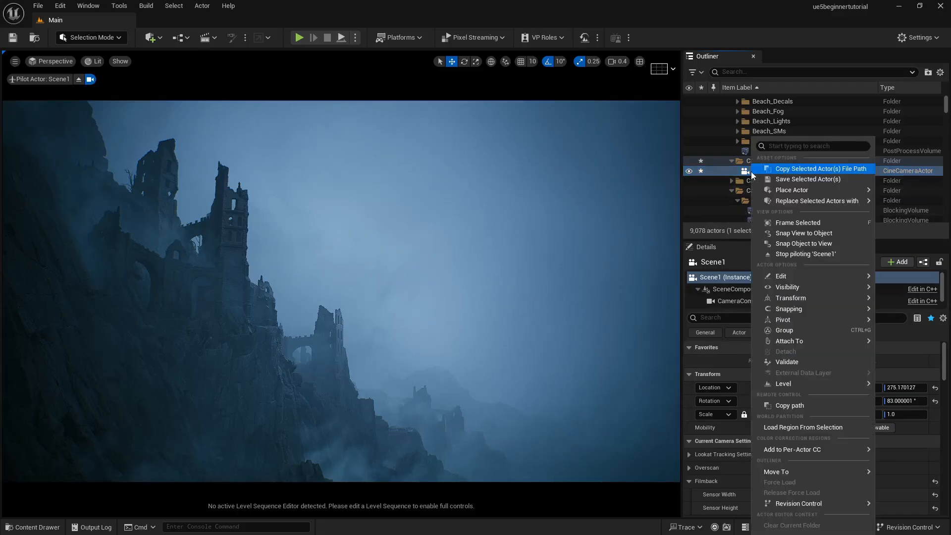
mouse_move(802, 298)
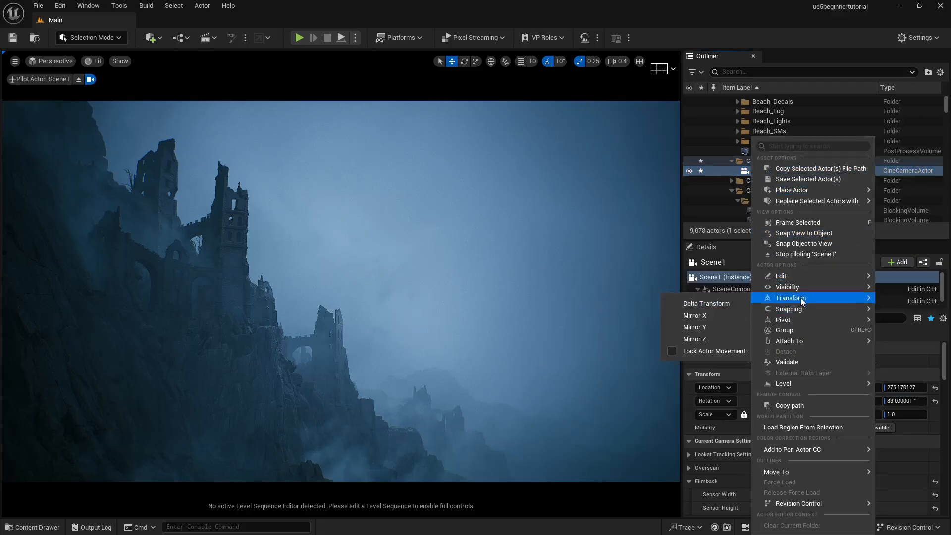
click(709, 352)
right_drag(400, 287, 400, 287)
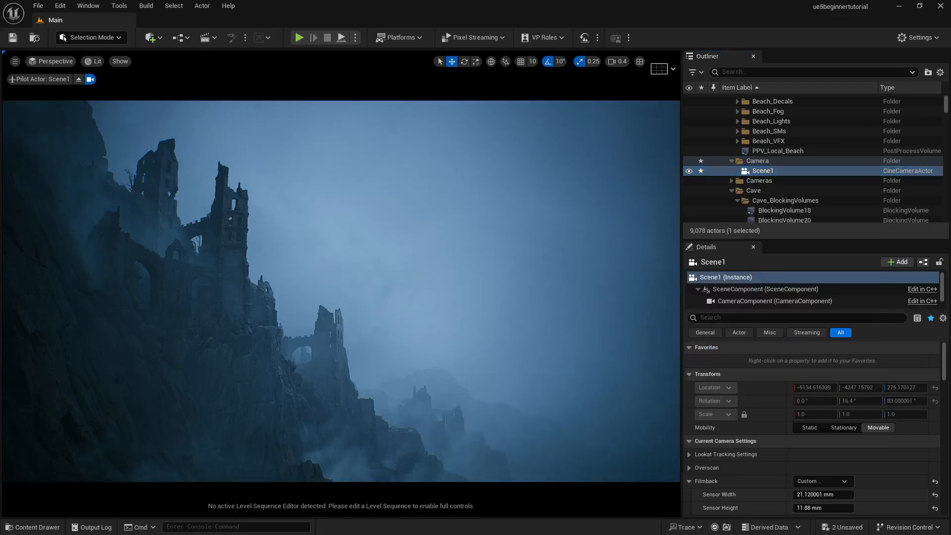
Stop piloting Scene1 and fly the free perspective view to the foot of the cliff, facing the carved doorway
click(79, 79)
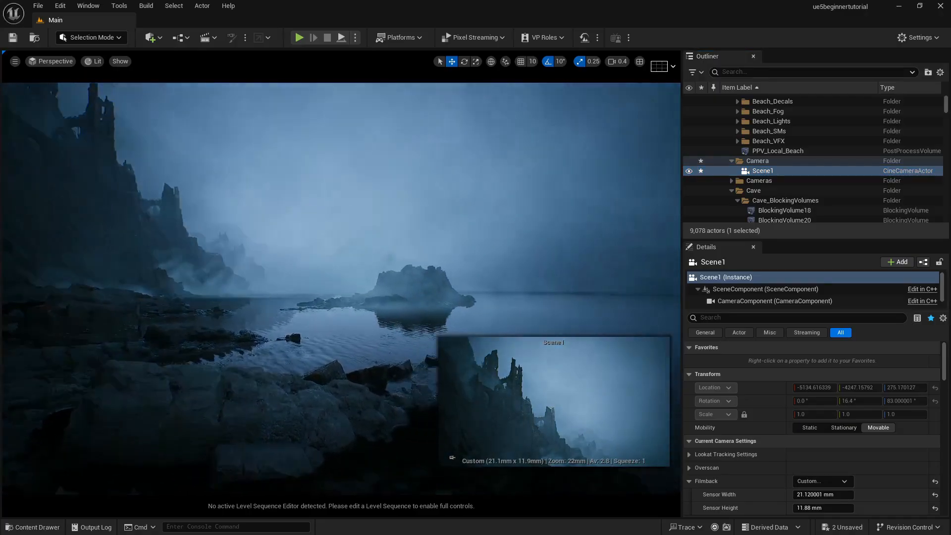
key(w)
scroll(342, 288, up, 3)
right_drag(342, 287, 279, 234)
scroll(373, 286, up, 3)
key(a)
key(w)
key(w)
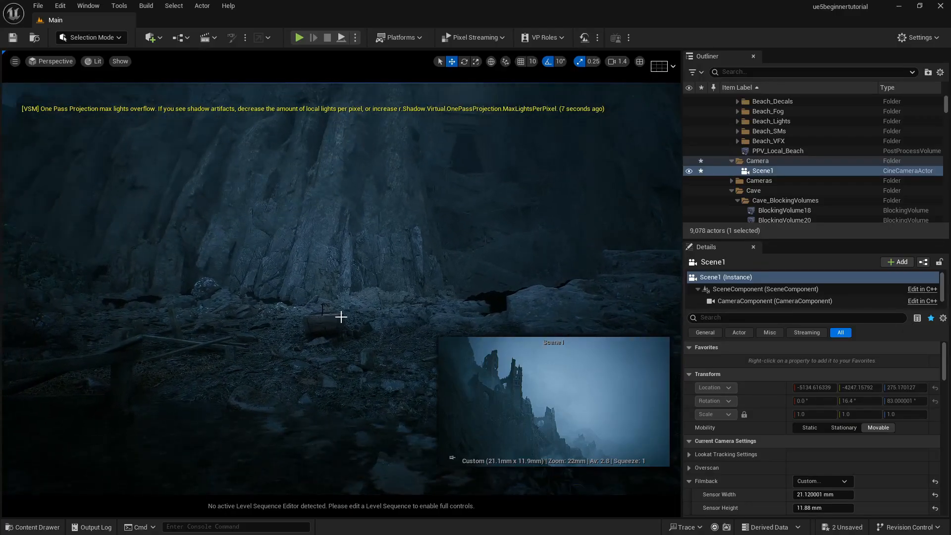
right_drag(341, 317, 364, 287)
right_drag(341, 317, 284, 284)
key(s)
key(d)
key(d)
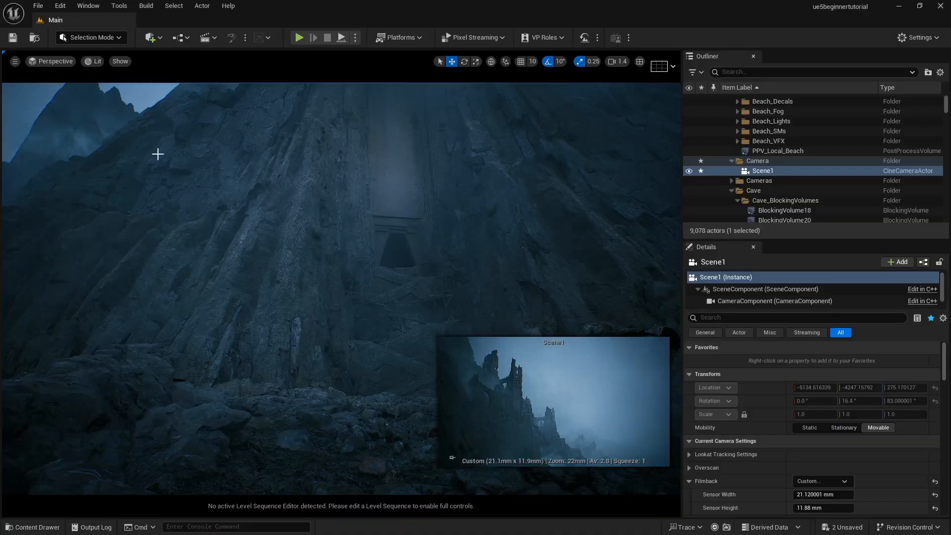
Create a Cine Camera Actor at the current view of the cliff doorway
click(142, 97)
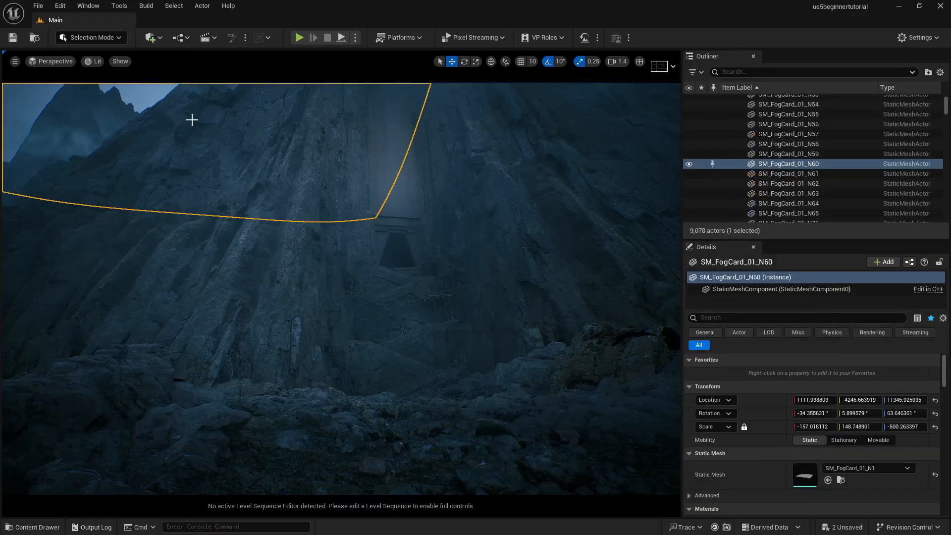
click(15, 62)
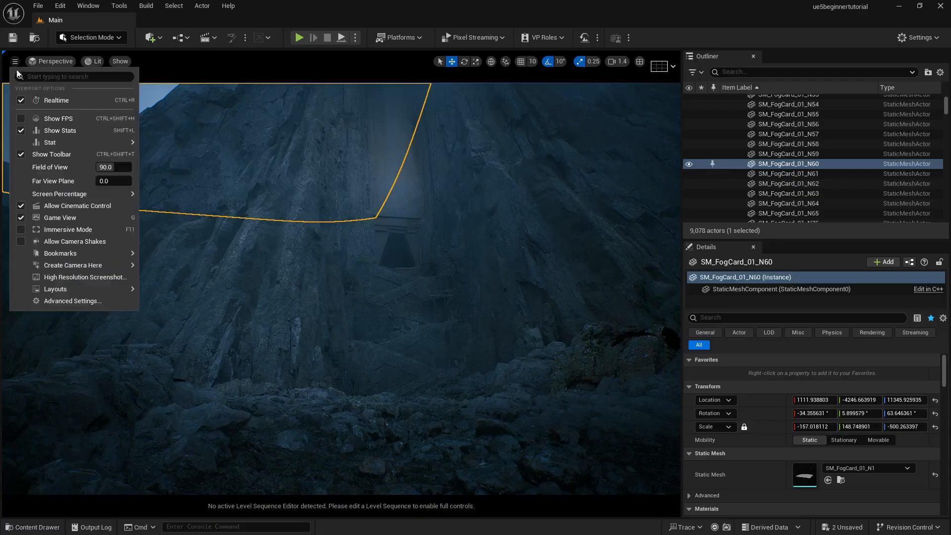
mouse_move(110, 265)
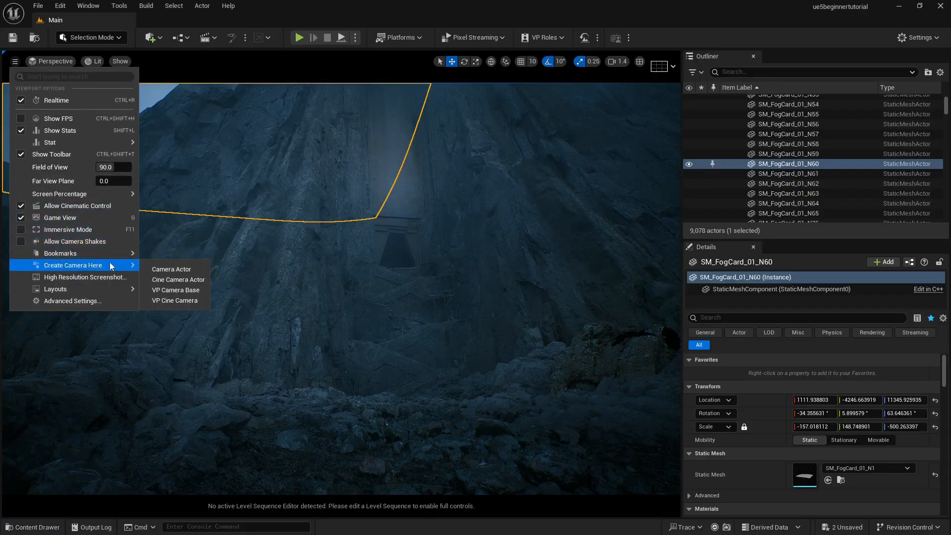
click(166, 282)
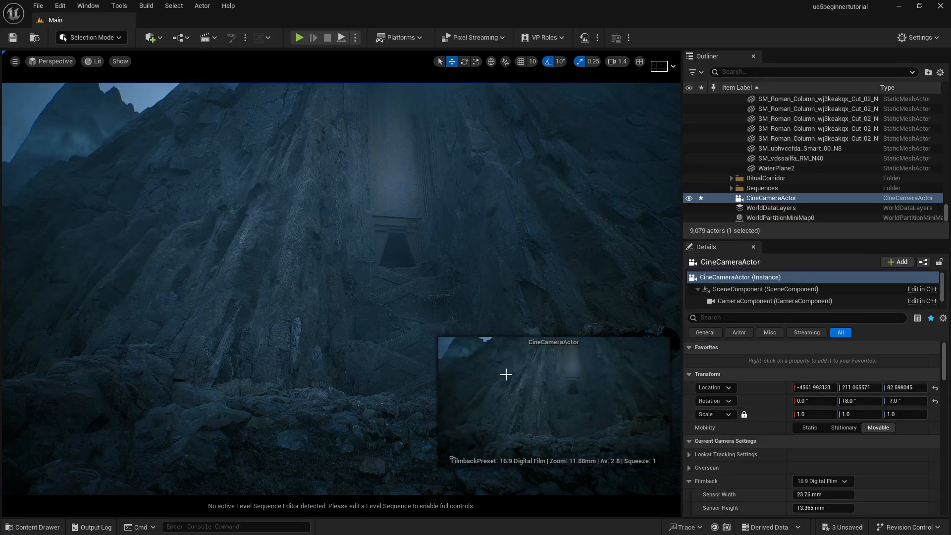
Rename the new cine camera to Scene2 and move it into the existing Cameras folder
double_click(765, 200)
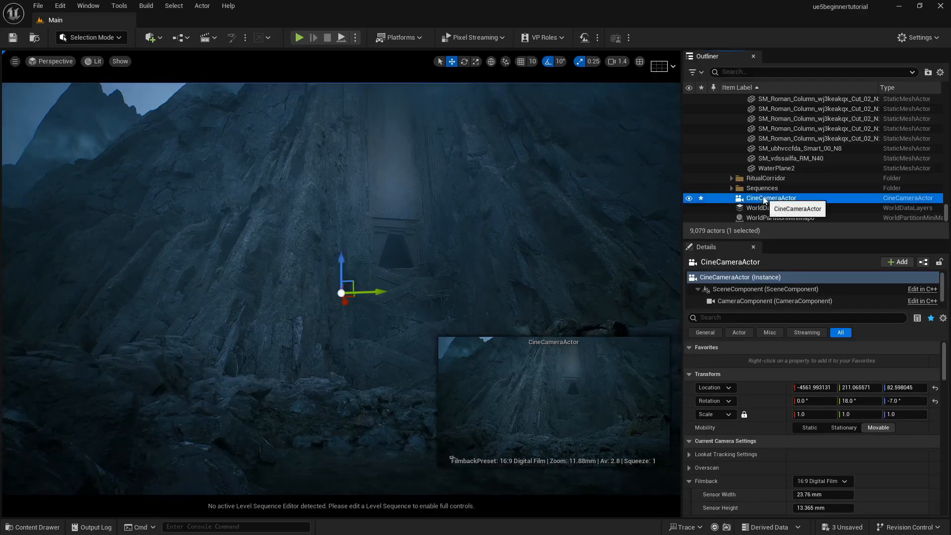
key(F2)
text(Scene2)
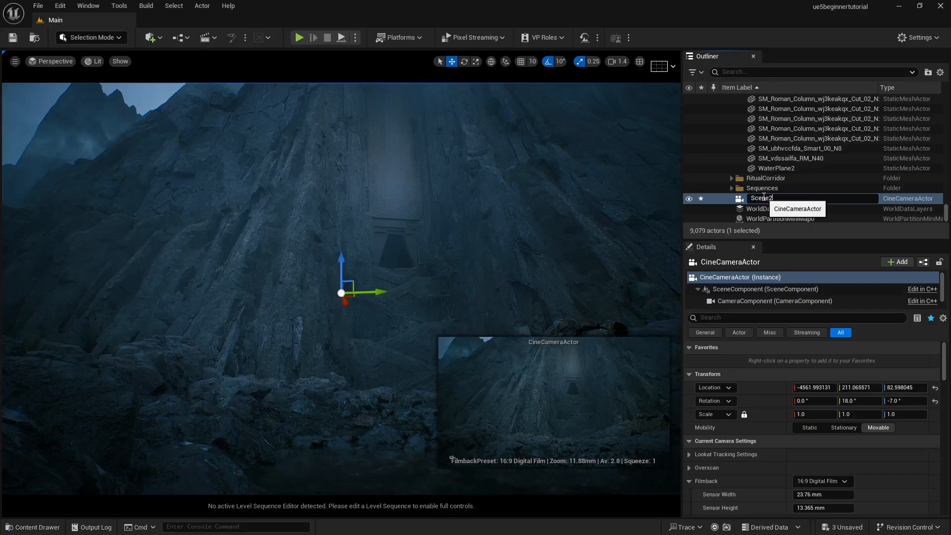
key(Return)
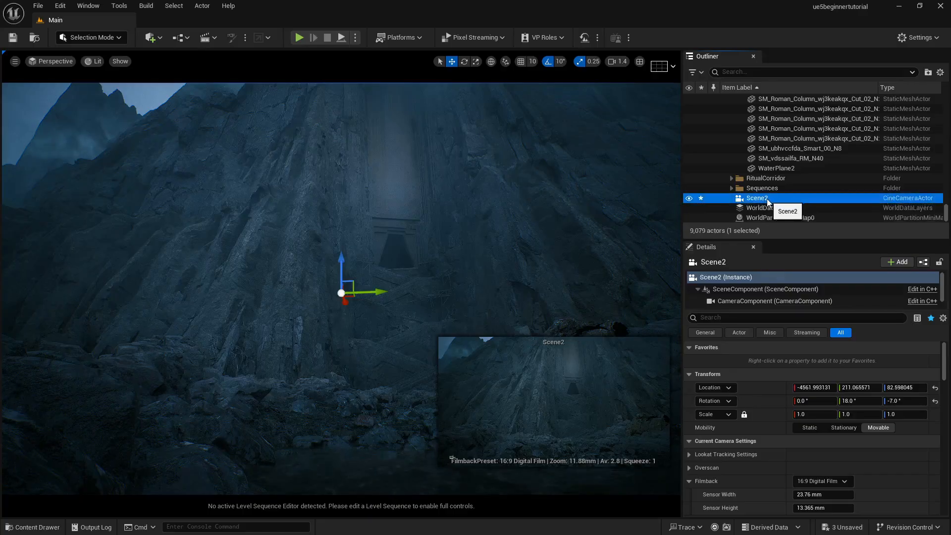
right_click(768, 200)
mouse_move(808, 474)
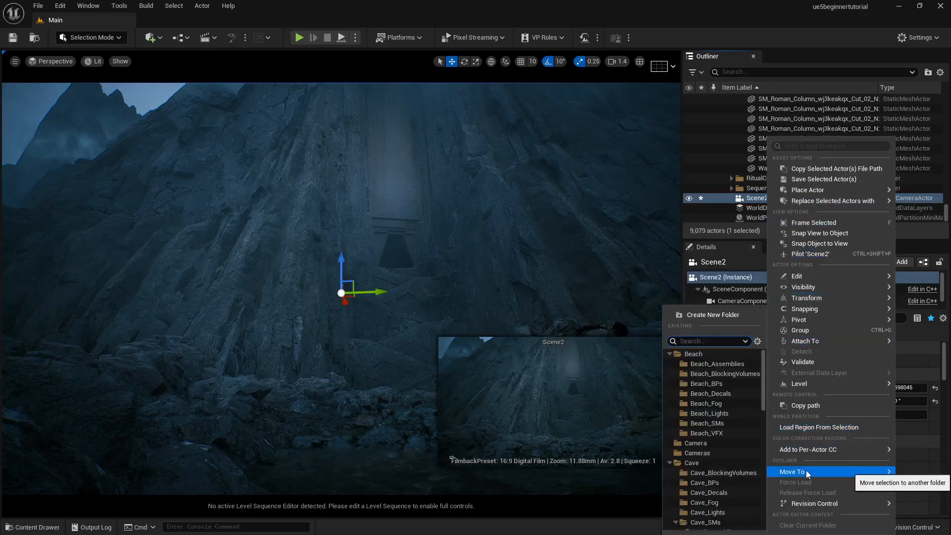
click(708, 453)
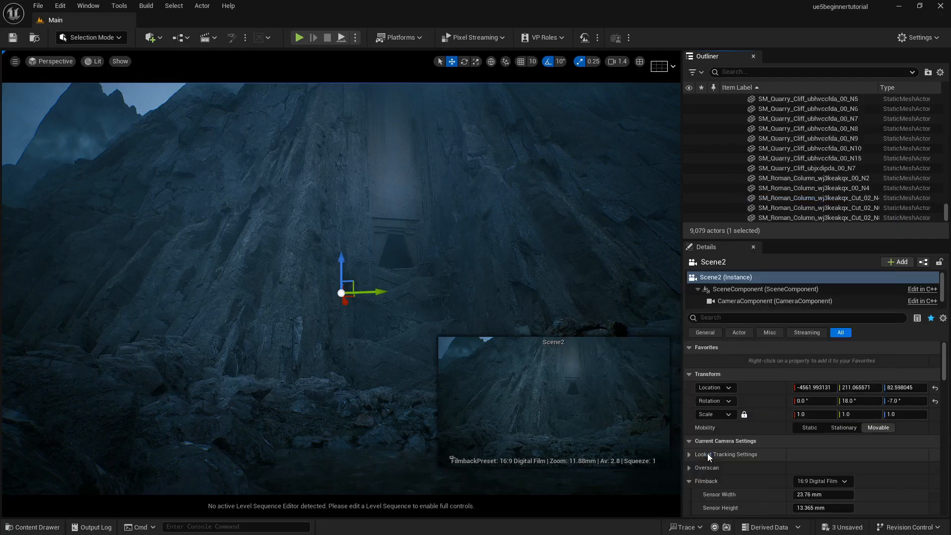
Filter the Outliner by "scene" to find the scene cameras
drag(947, 207, 948, 89)
click(759, 74)
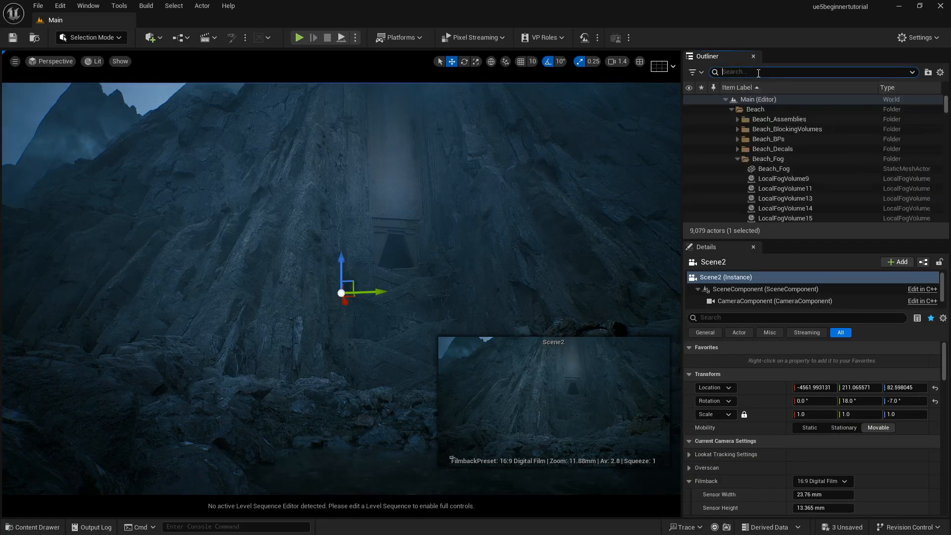
text(sc)
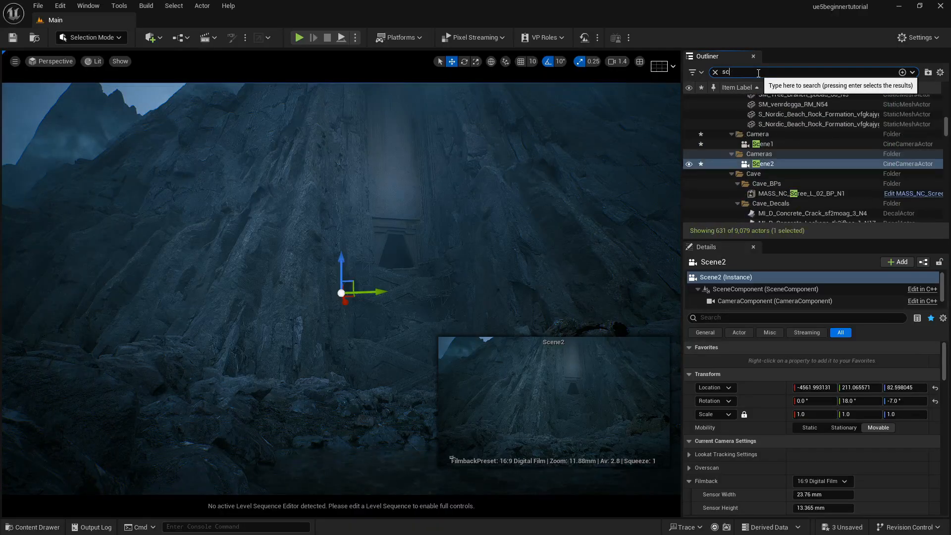
text(ene)
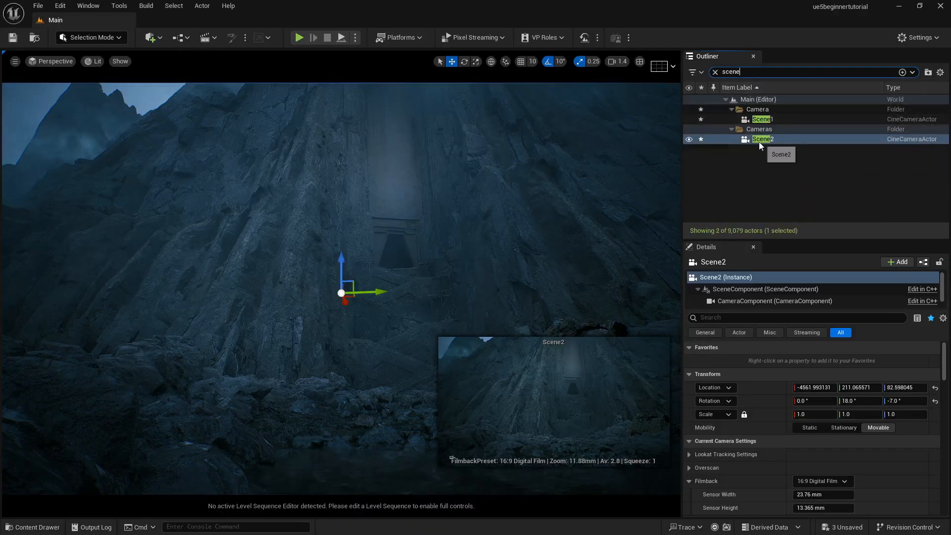
Look through the placed camera Scene2 and reposition and tilt it upward to frame the mountain peak above the carved doorway
click(41, 61)
mouse_move(120, 168)
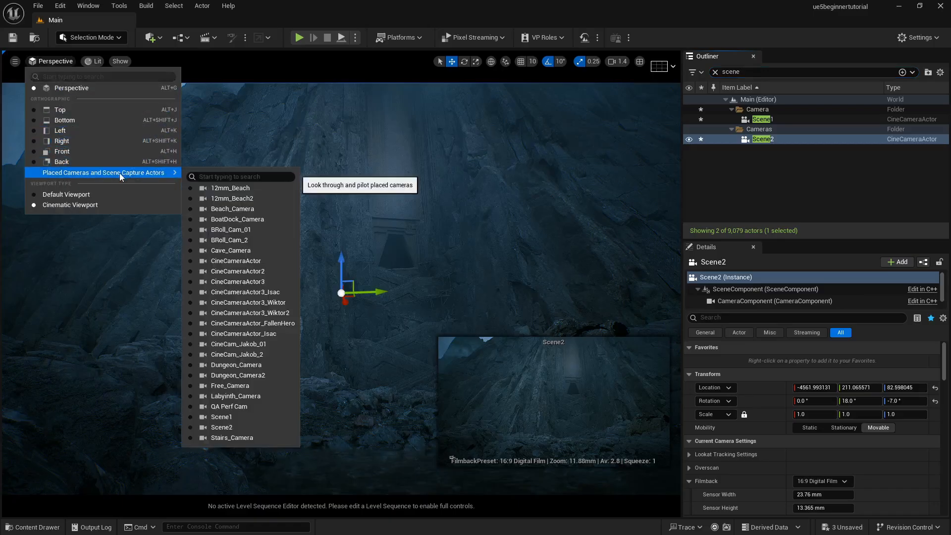
click(225, 427)
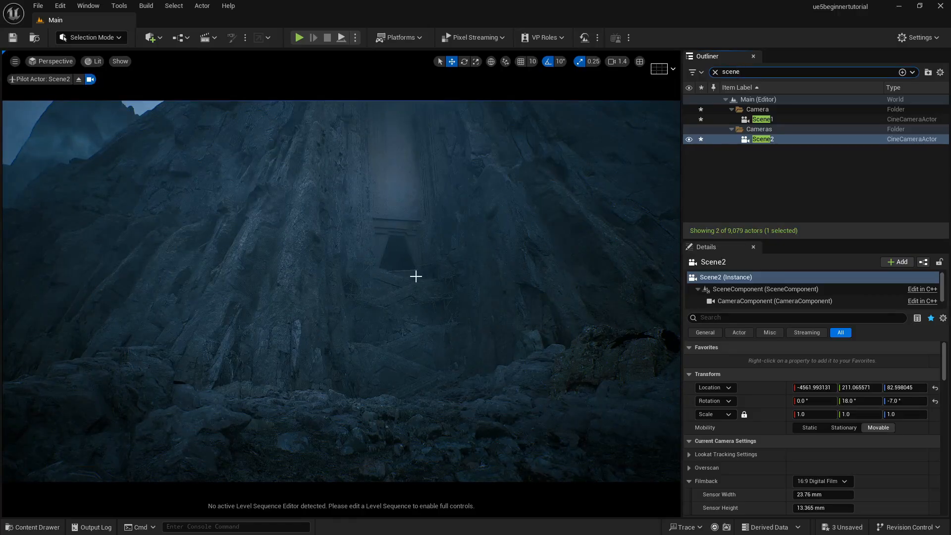
right_drag(342, 292, 341, 237)
key(d)
key(d)
key(s)
key(s)
key(a)
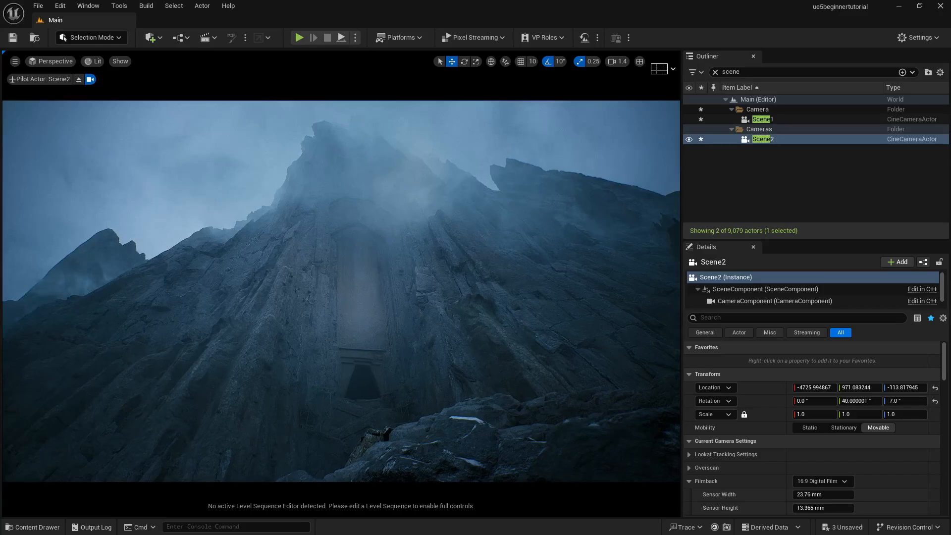
Set the Scene2 camera's sensor width to 21.120001 mm, copied from the Scene1 camera
scroll(784, 463, down, 2)
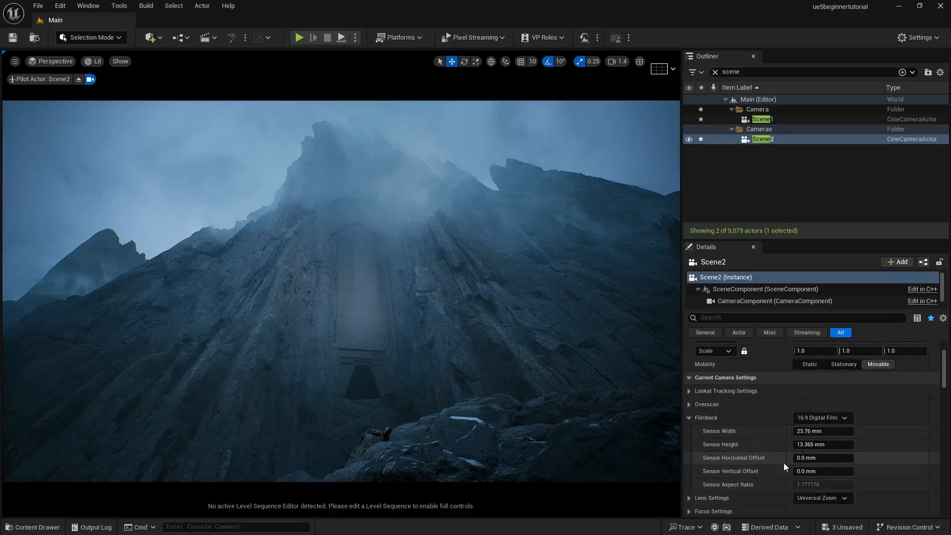
scroll(784, 463, down, 2)
scroll(784, 462, down, 1)
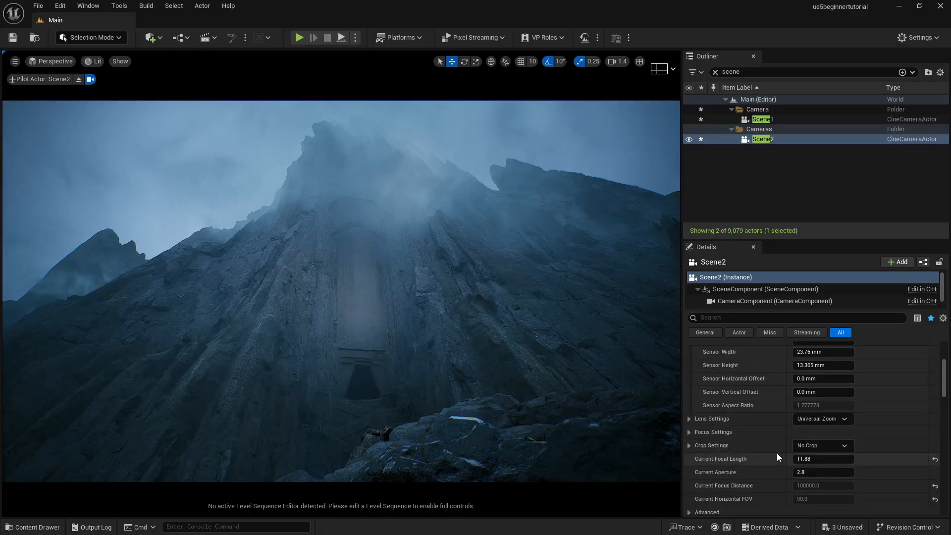
click(765, 121)
click(844, 353)
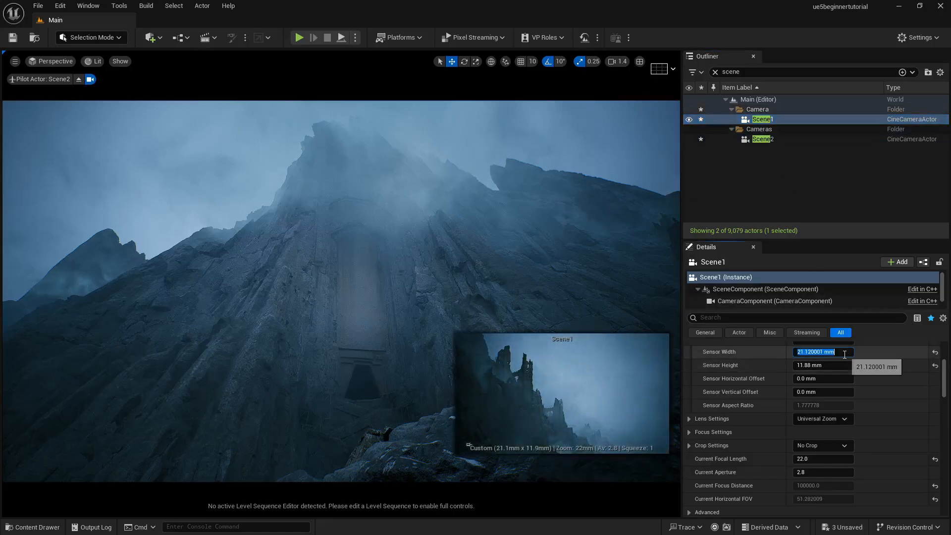
click(763, 139)
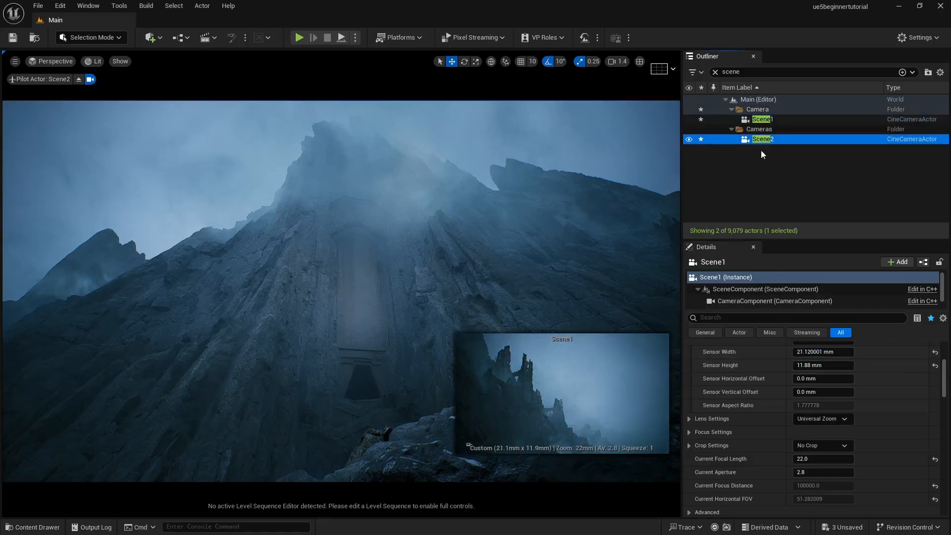
click(817, 352)
text(21.120001)
key(Return)
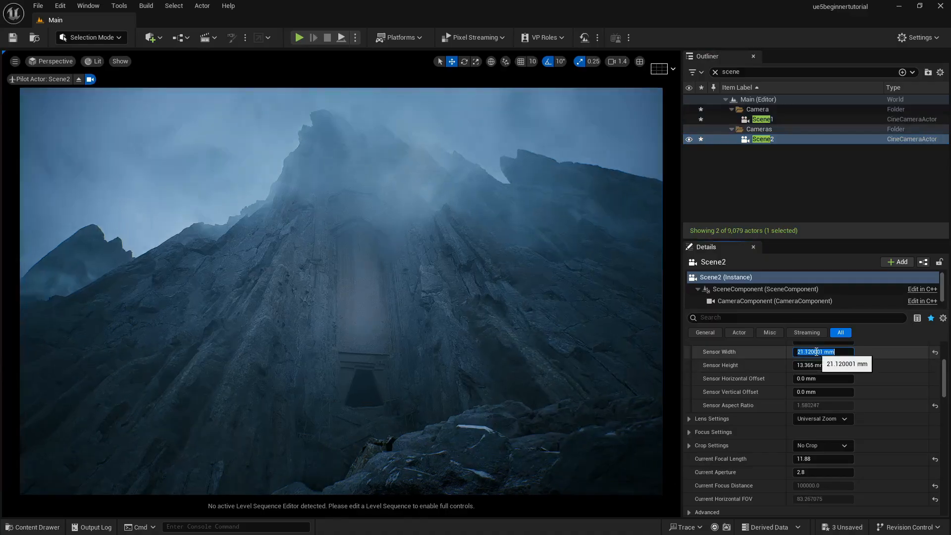
Set the Scene2 camera's sensor height to 11.88 mm, matching the Scene1 camera
click(762, 119)
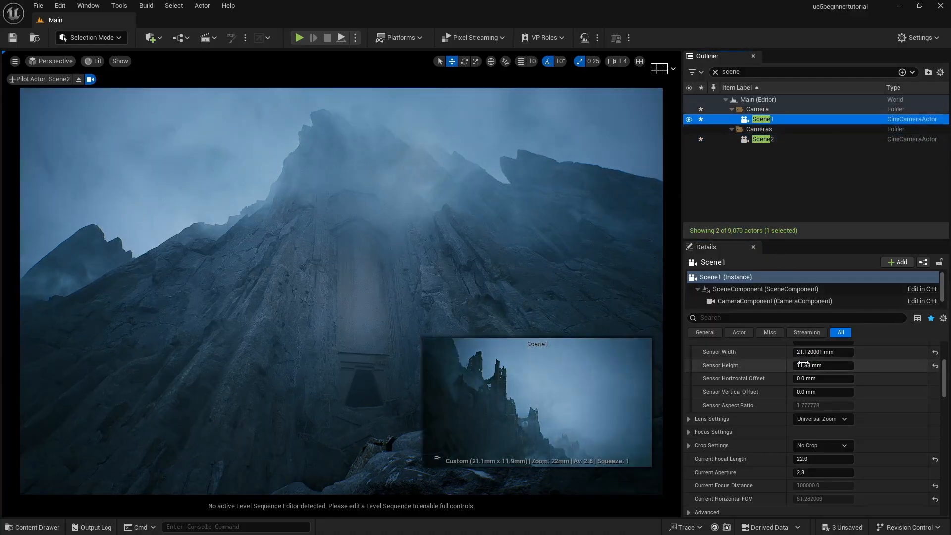
click(762, 139)
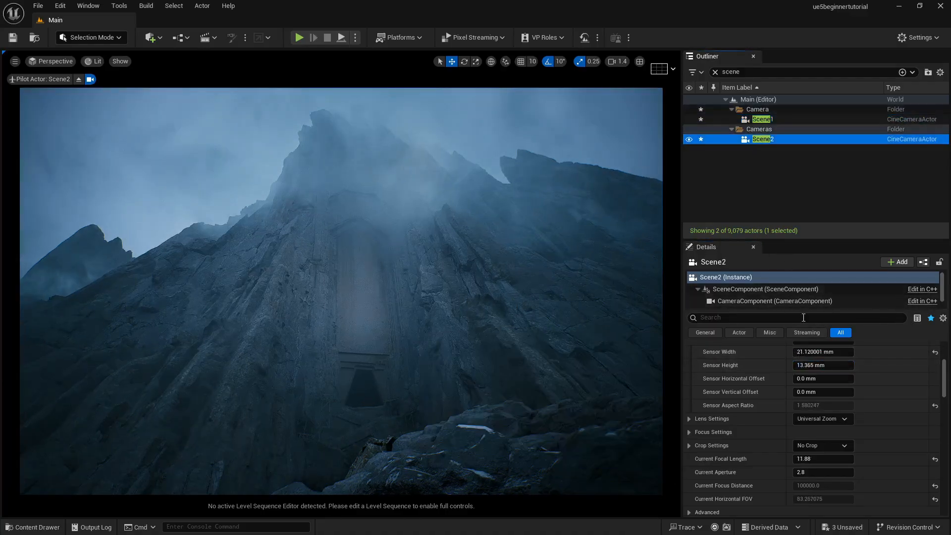
click(812, 365)
text(11.88)
key(Return)
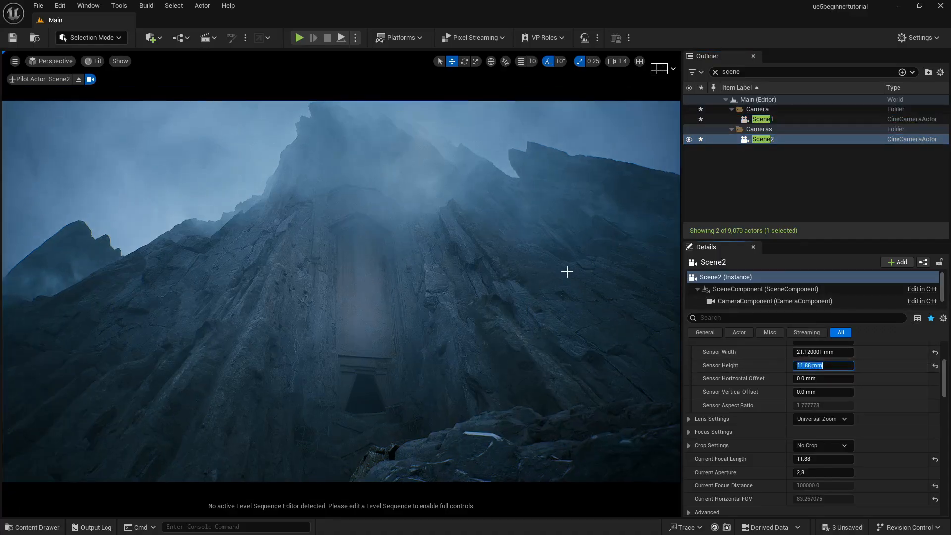
Tilt the Scene2 camera upward toward the mountain peak and set its focal length to 55
right_drag(568, 272, 567, 218)
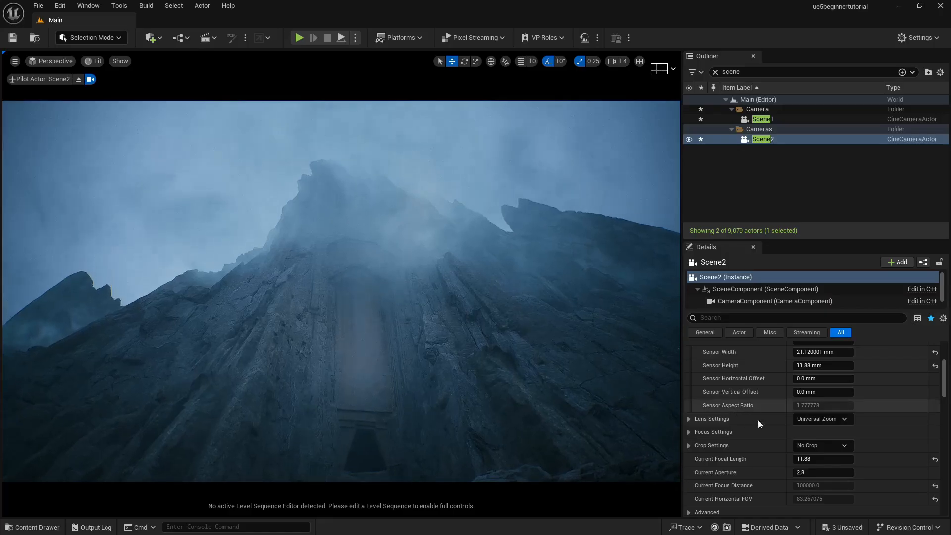
click(815, 461)
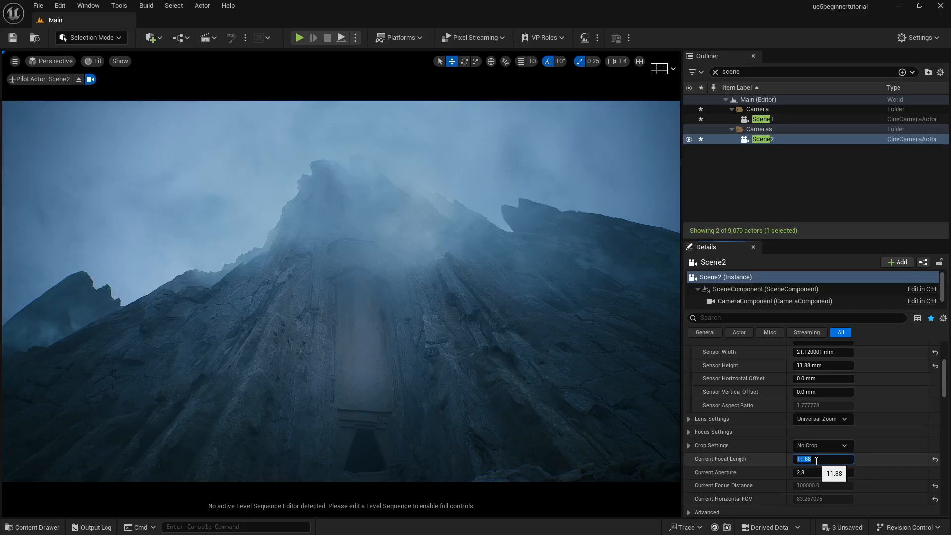
key(Return)
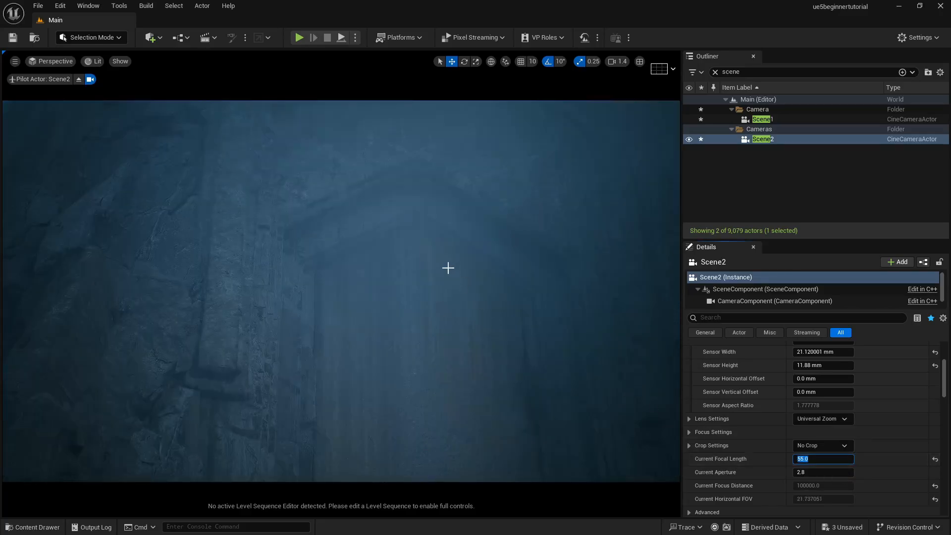
Reposition and aim the Scene2 camera at the carved doorway, framing it with the wooden scaffolding and foreground rocks
right_drag(449, 268, 428, 330)
scroll(432, 320, down, 2)
key(a)
key(s)
key(w)
key(d)
key(e)
key(s)
key(w)
scroll(433, 295, up, 2)
key(s)
key(s)
key(w)
key(w)
key(s)
key(s)
scroll(429, 332, down, 3)
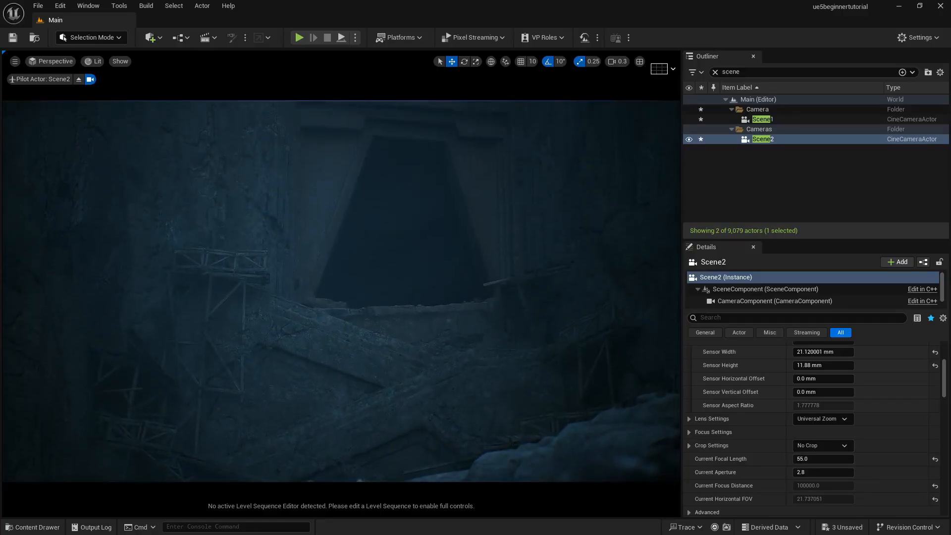
mouse_move(502, 362)
right_down()
mouse_move(493, 361)
mouse_move(503, 362)
right_up()
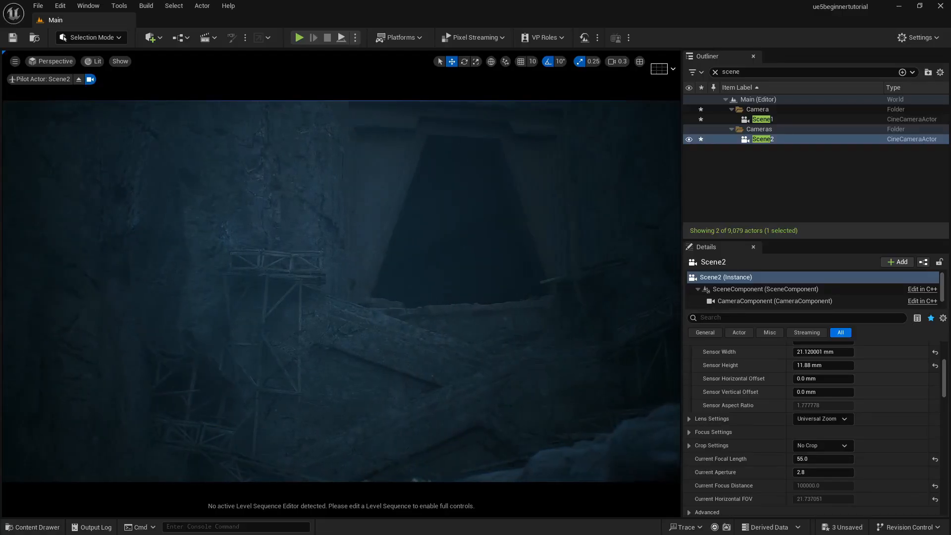
Show the 3x3 composition grid and reframe Scene2 so the doorway sits in the middle column above the foreground rocks
click(655, 70)
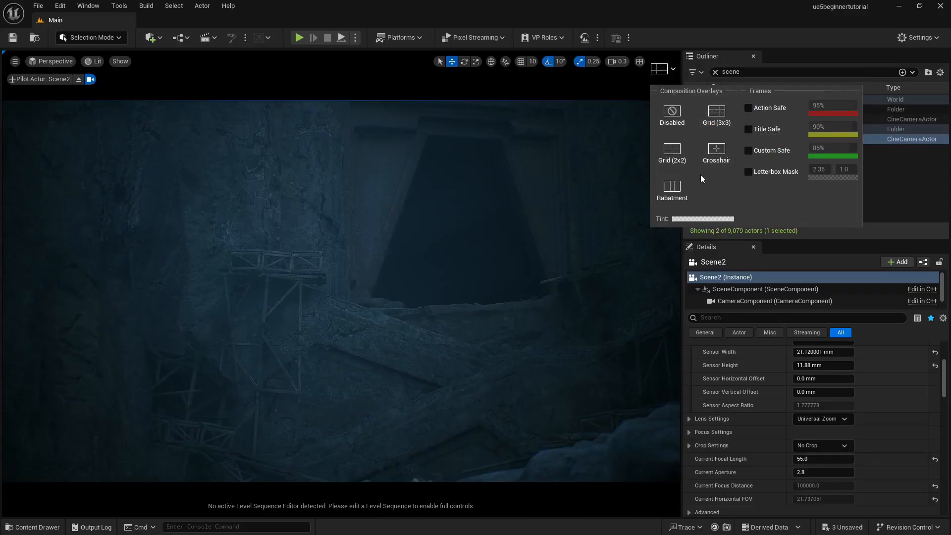
click(707, 117)
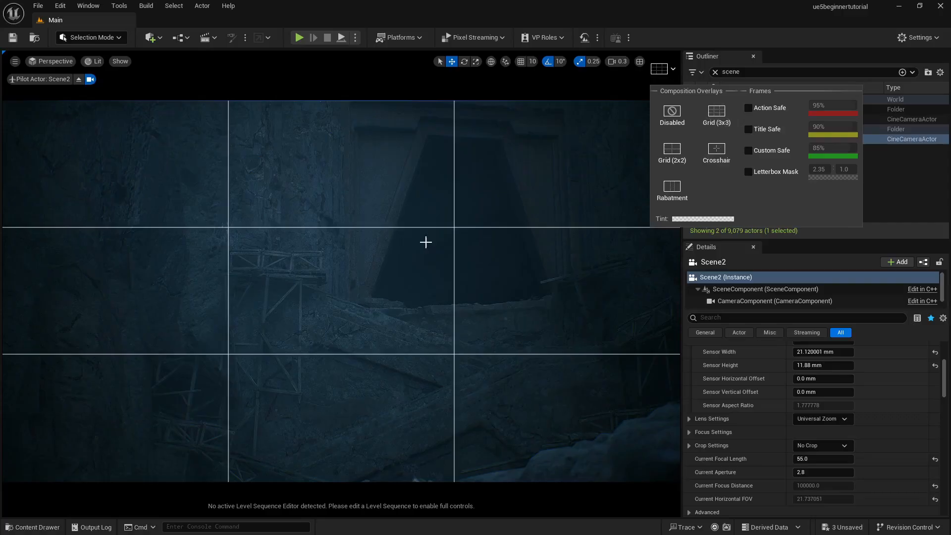
click(361, 29)
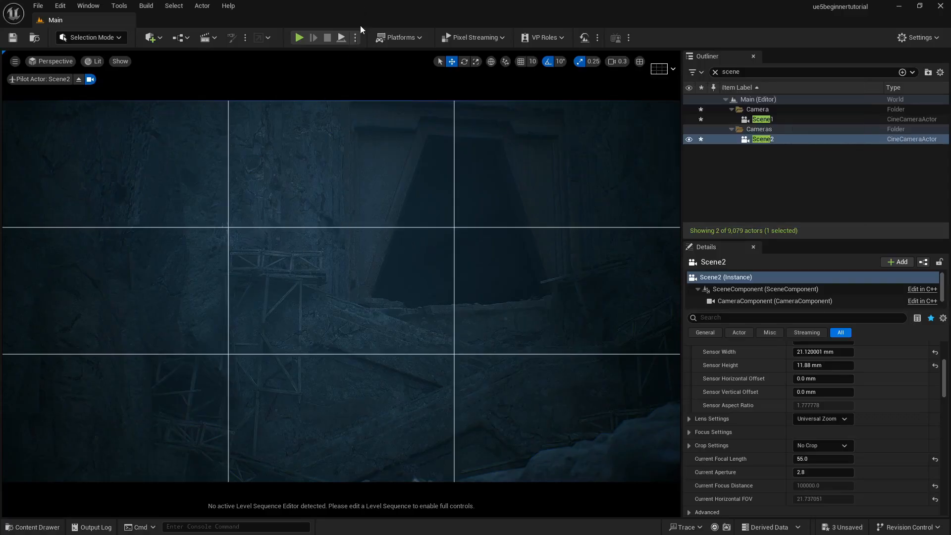
right_drag(280, 283, 325, 238)
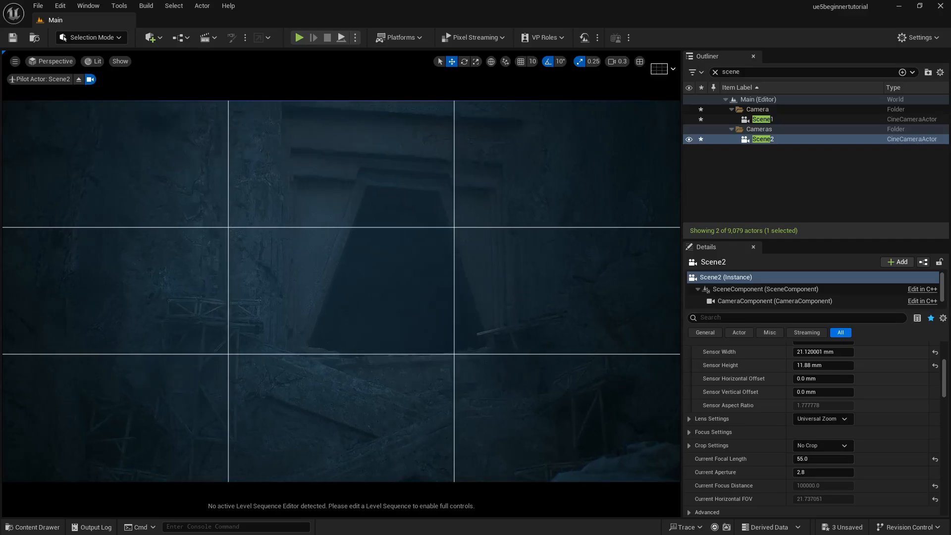
right_drag(325, 238, 329, 238)
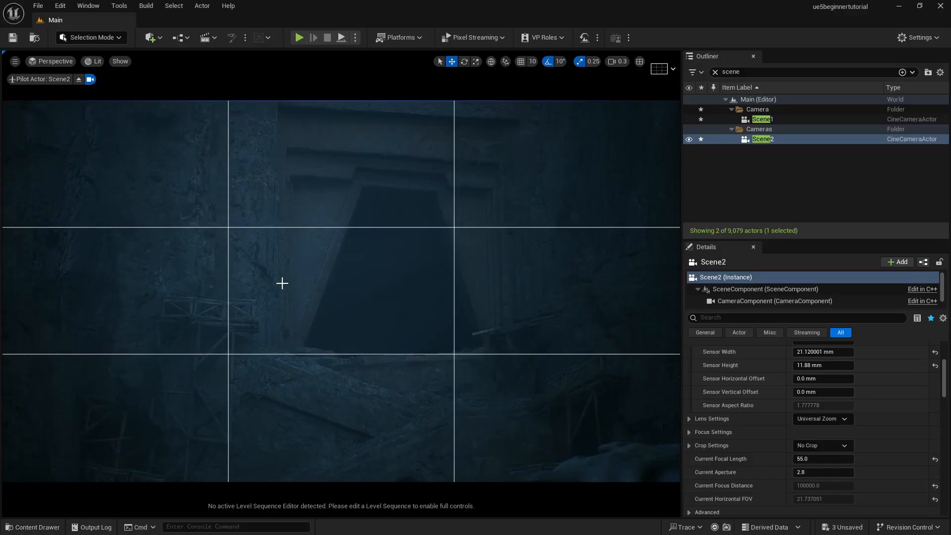
right_drag(306, 278, 320, 275)
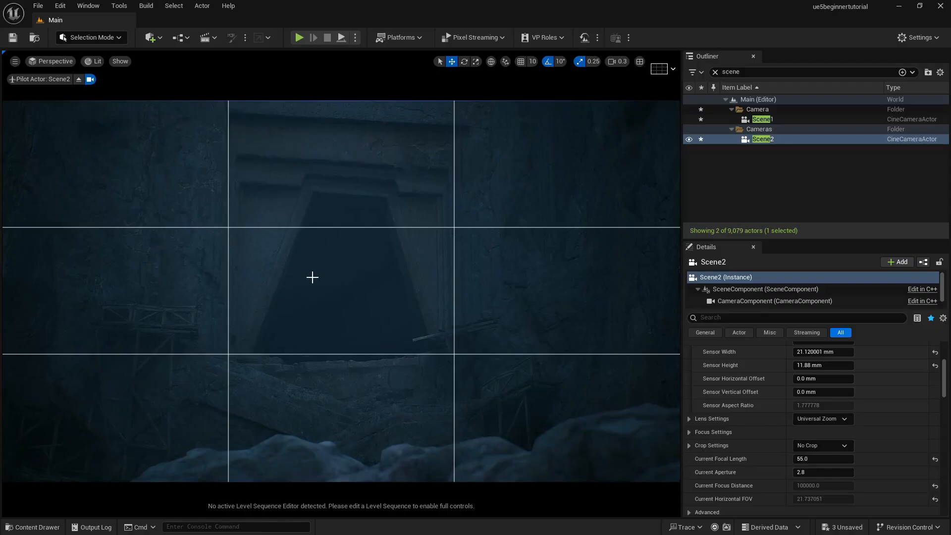
Disable the composition overlay in the viewport
click(659, 76)
click(672, 114)
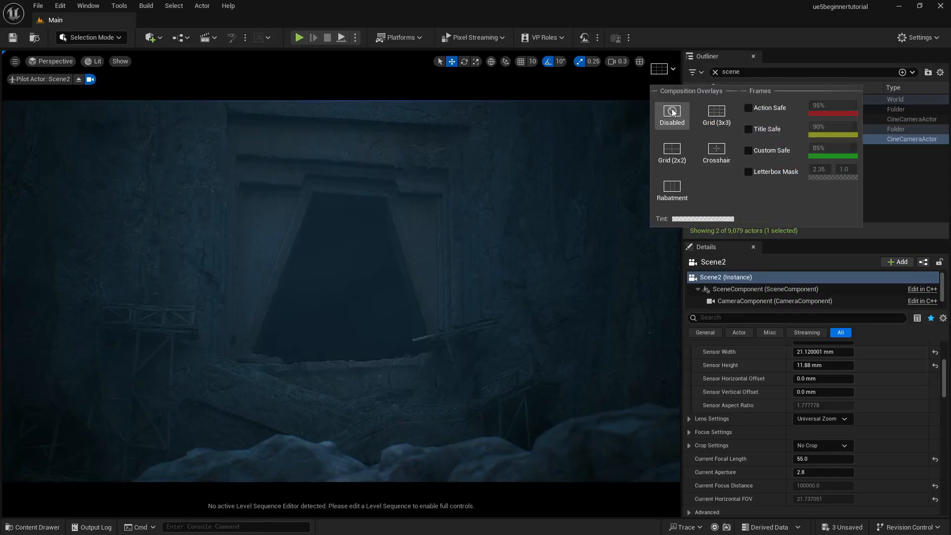
click(431, 16)
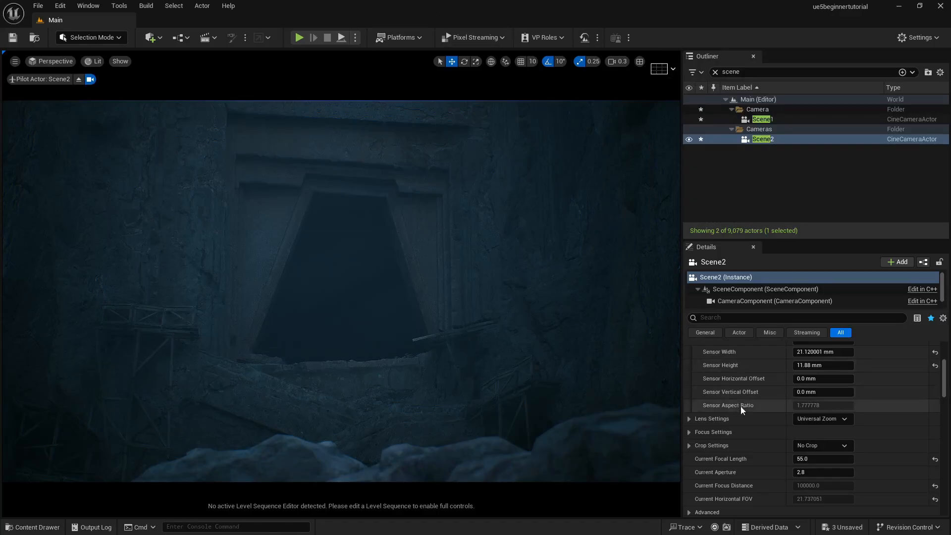
Try an aperture of 10 on the Scene2 camera and settle on an aperture of 1.2
click(801, 476)
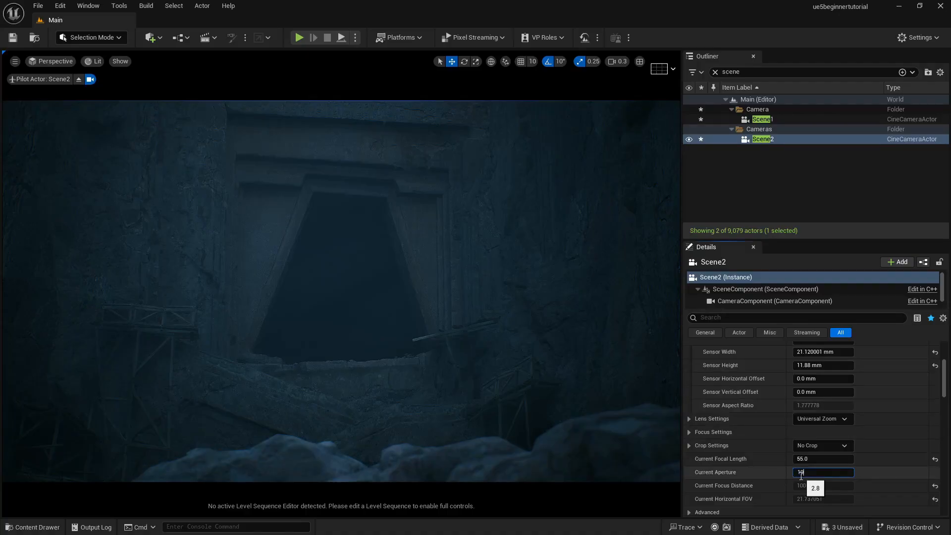
text(10)
key(Return)
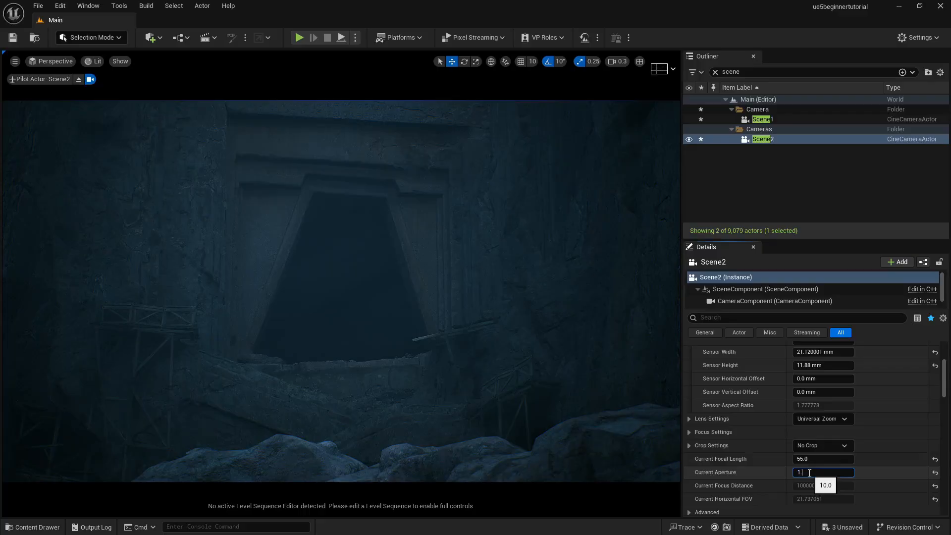
key(Return)
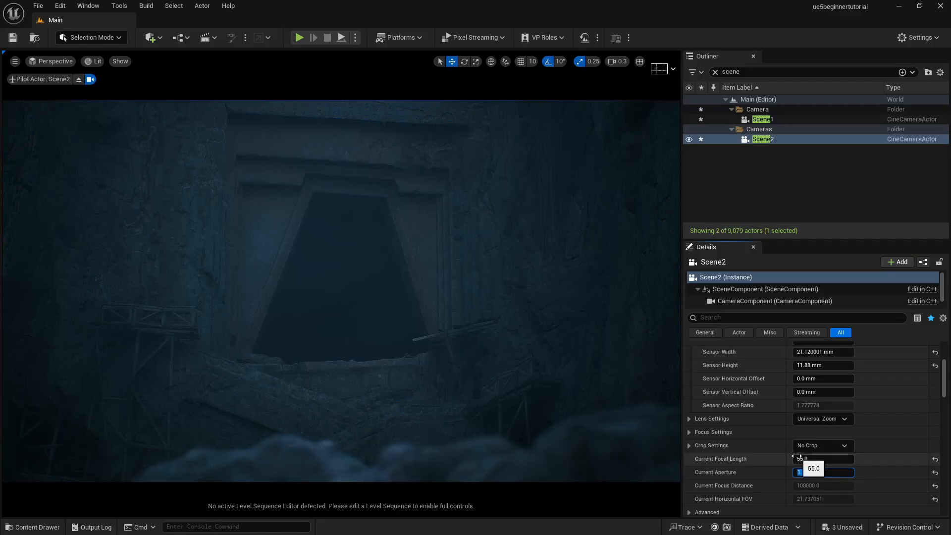
Expand Scene2's focus settings, enable the debug focus plane, and sample the manual focus distance from the foreground rocks
scroll(762, 417, up, 3)
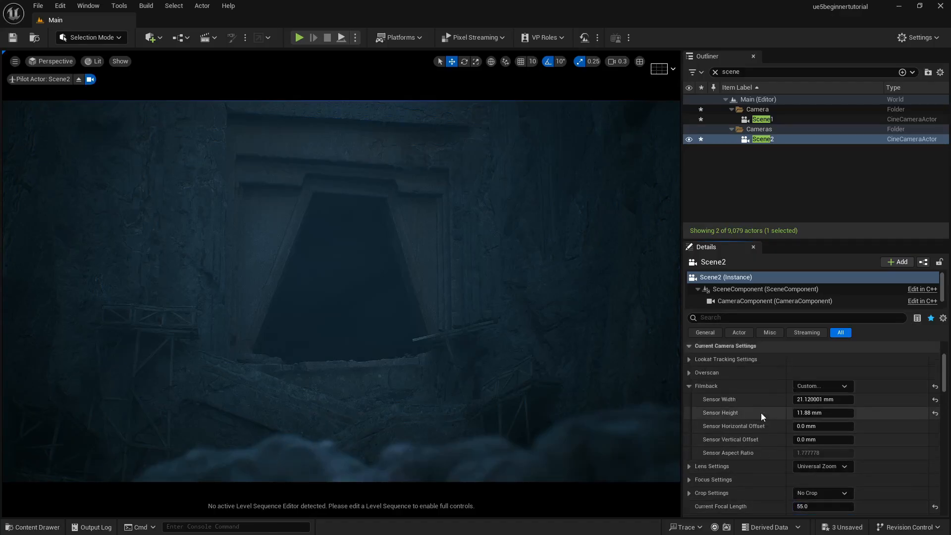
scroll(762, 417, down, 3)
scroll(761, 413, down, 1)
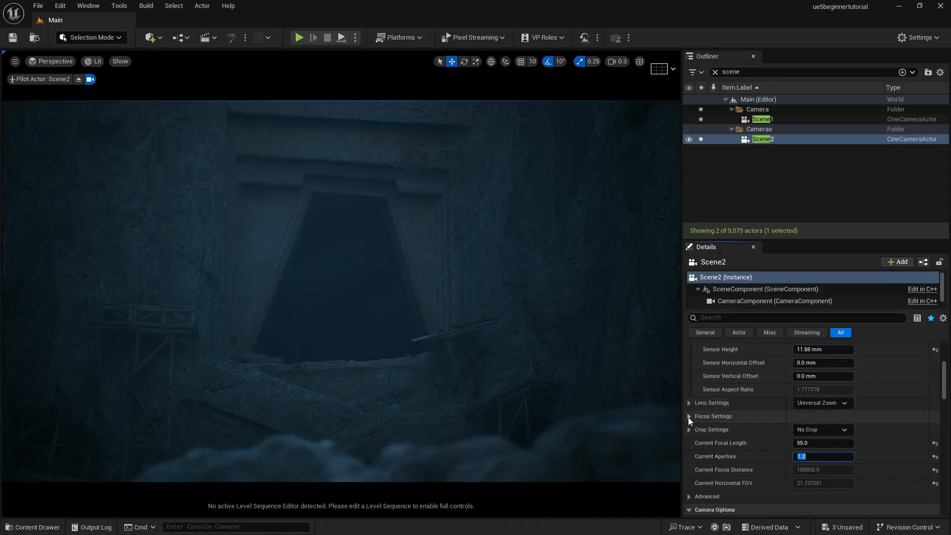
click(688, 417)
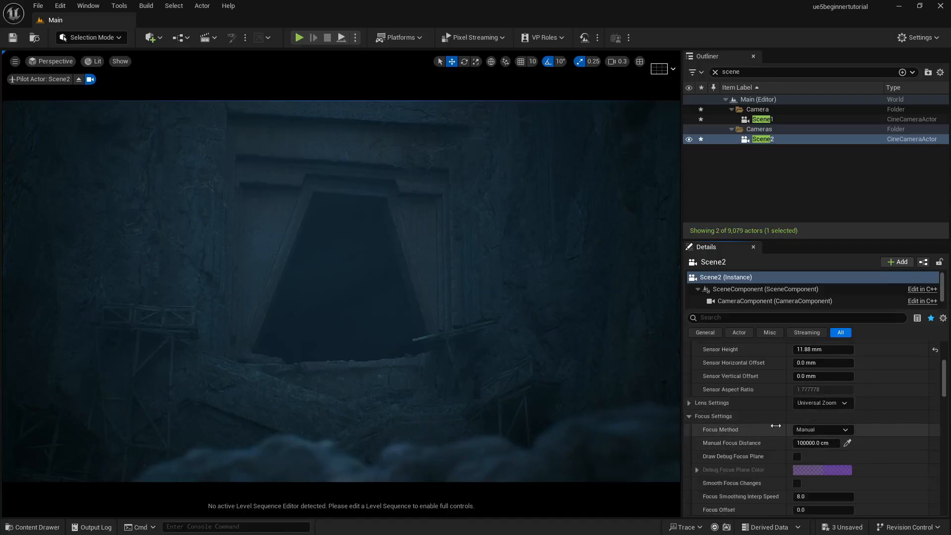
click(799, 457)
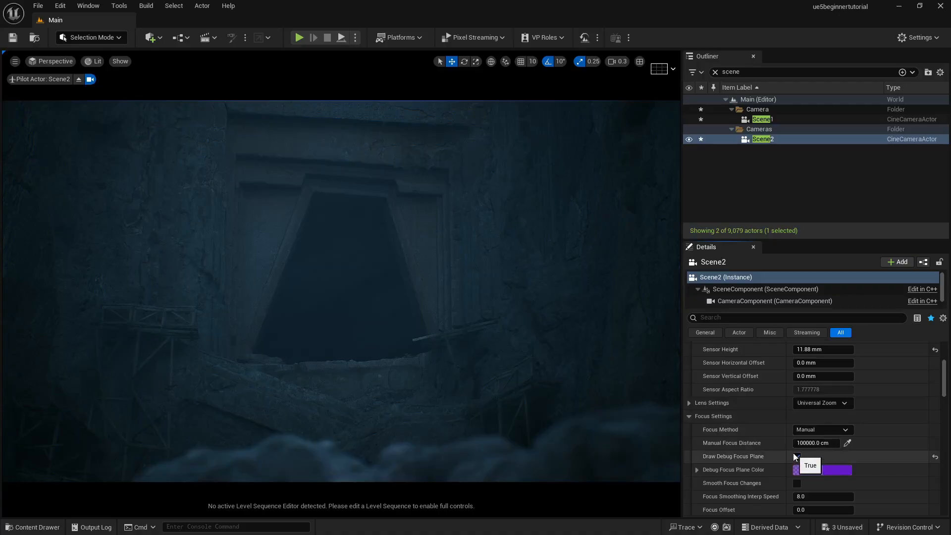
click(847, 443)
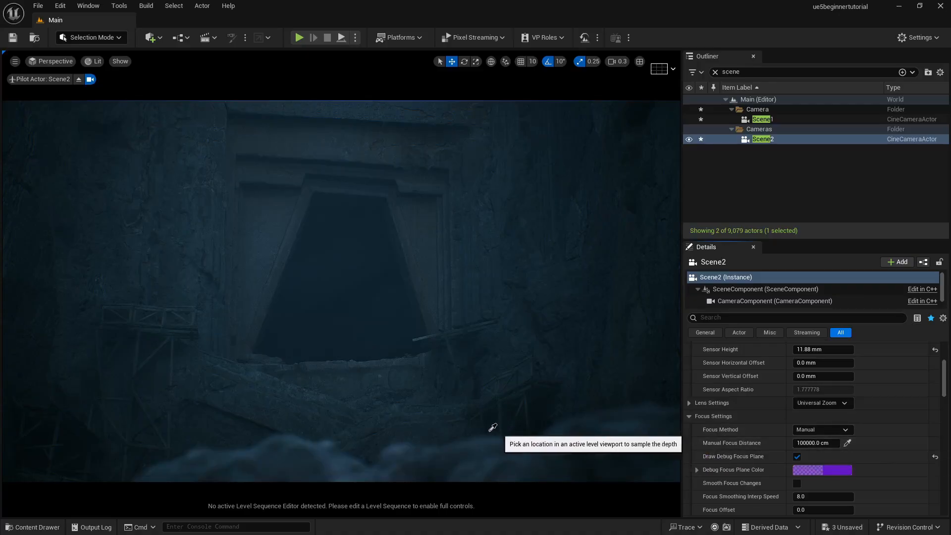
click(458, 450)
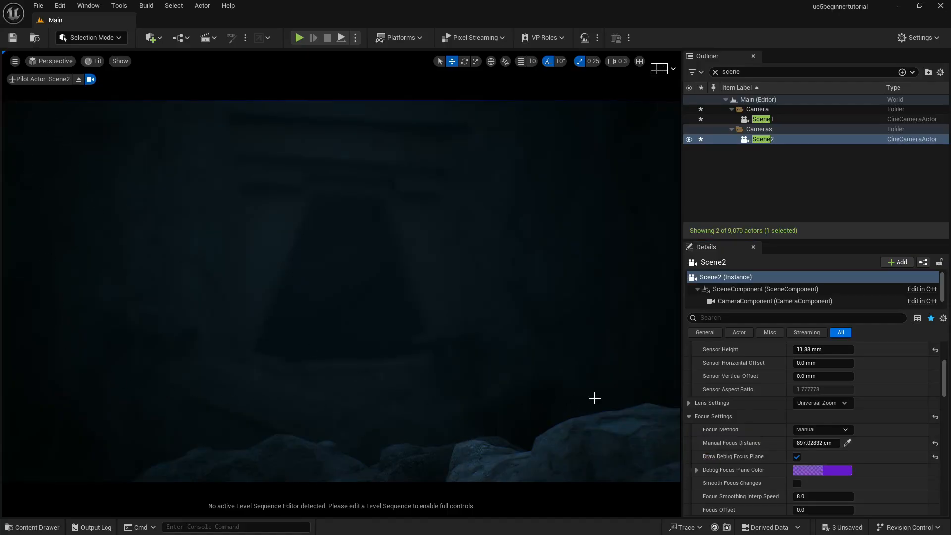
Toggle the debug focus plane off and on, and raise the manual focus distance to about 1217 cm
click(798, 457)
click(798, 457)
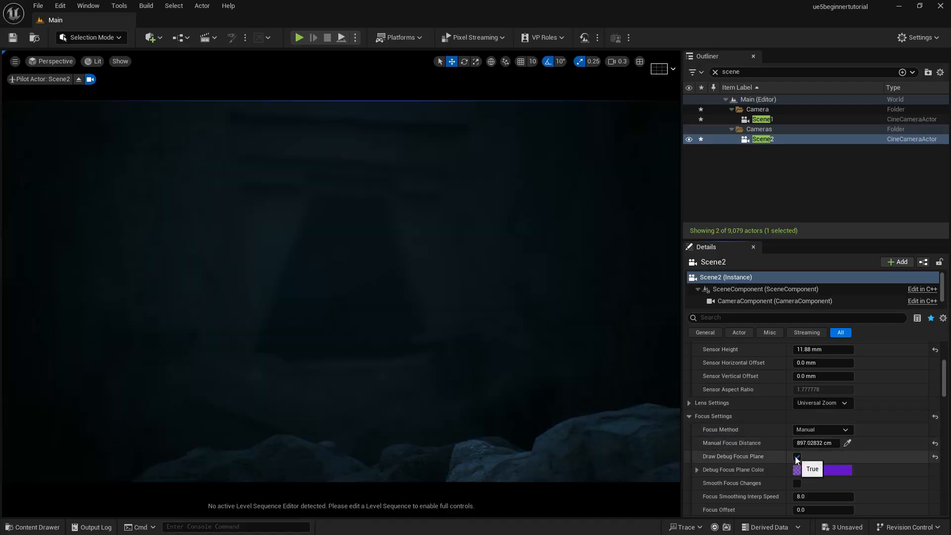
click(798, 456)
click(797, 456)
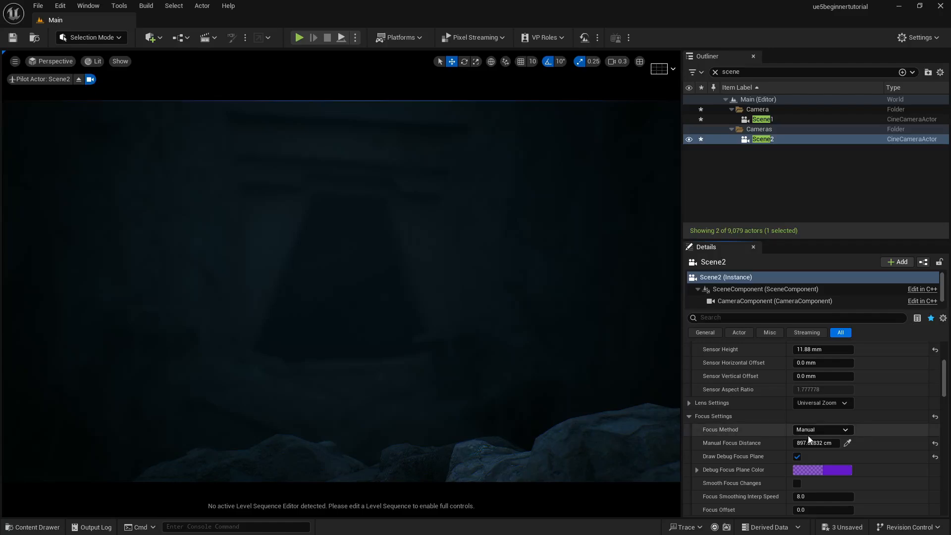
drag(815, 443, 840, 443)
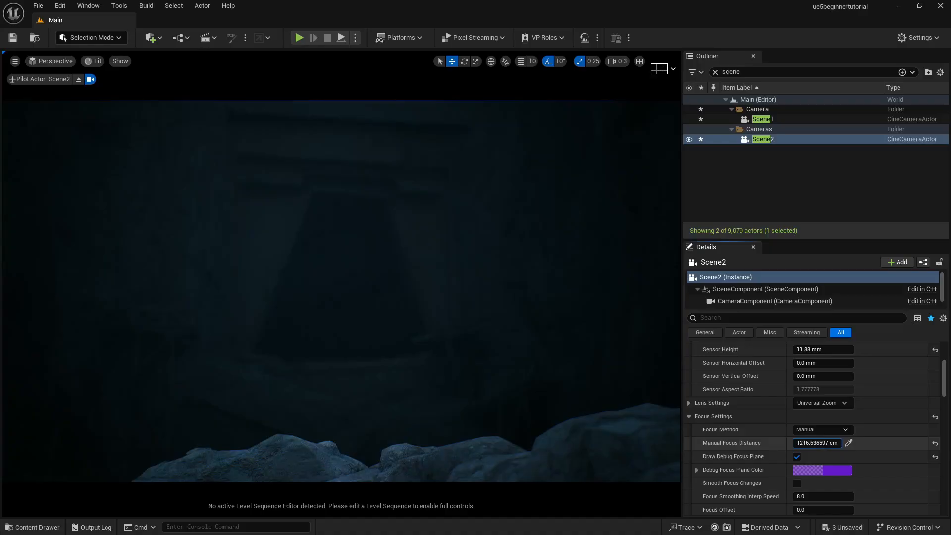
Turn off the debug focus plane and sample Scene2's manual focus distance from the doorway, at about 7973 cm
click(795, 457)
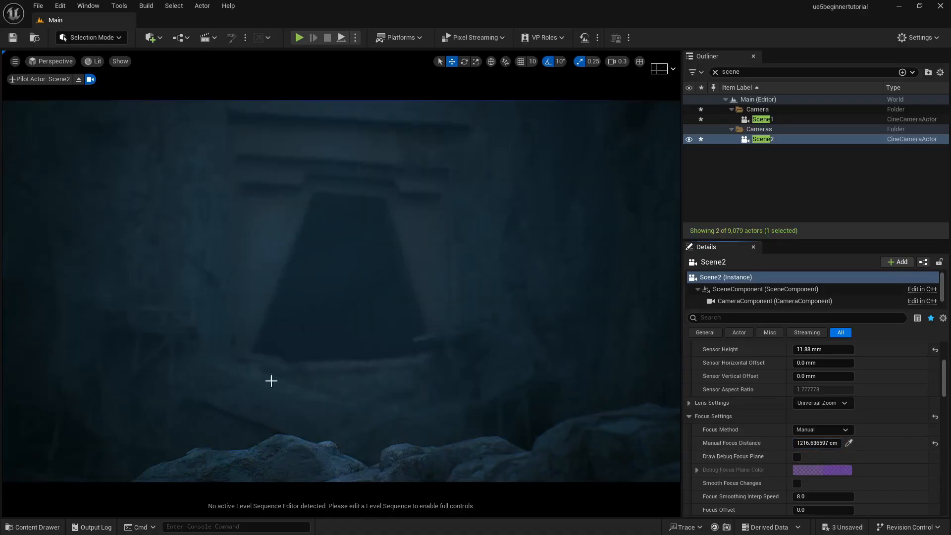
click(850, 443)
click(412, 241)
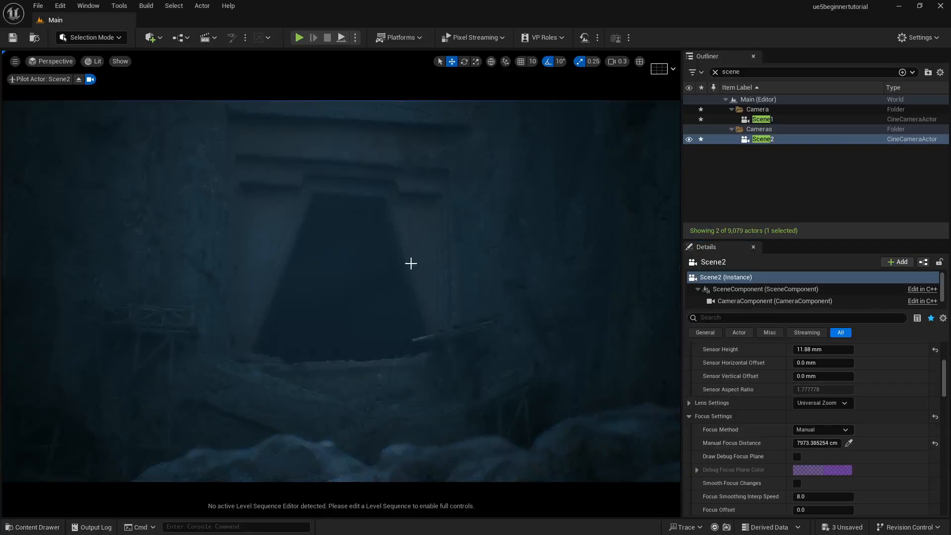
Set Scene2's current aperture to 1.6, deselect the camera and save the level
scroll(752, 466, down, 2)
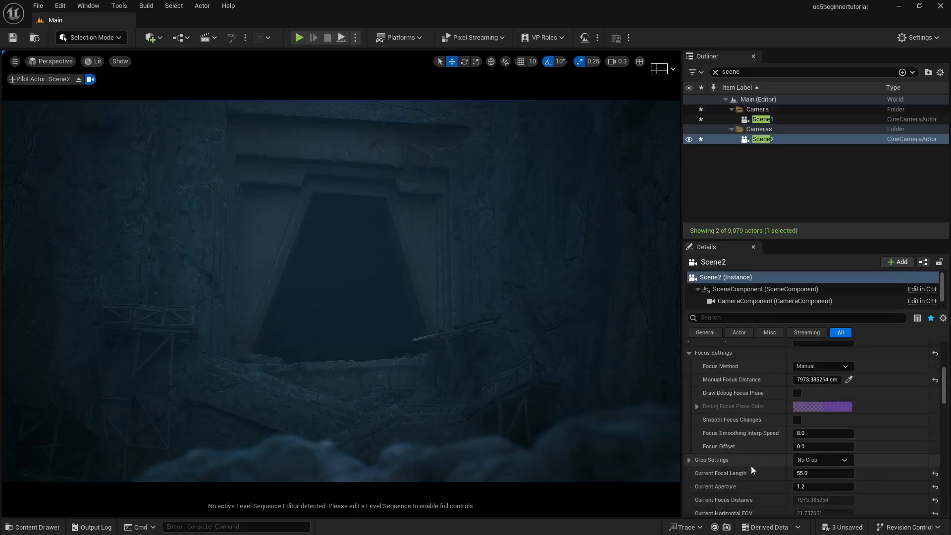
scroll(751, 466, up, 1)
scroll(752, 466, down, 4)
click(808, 471)
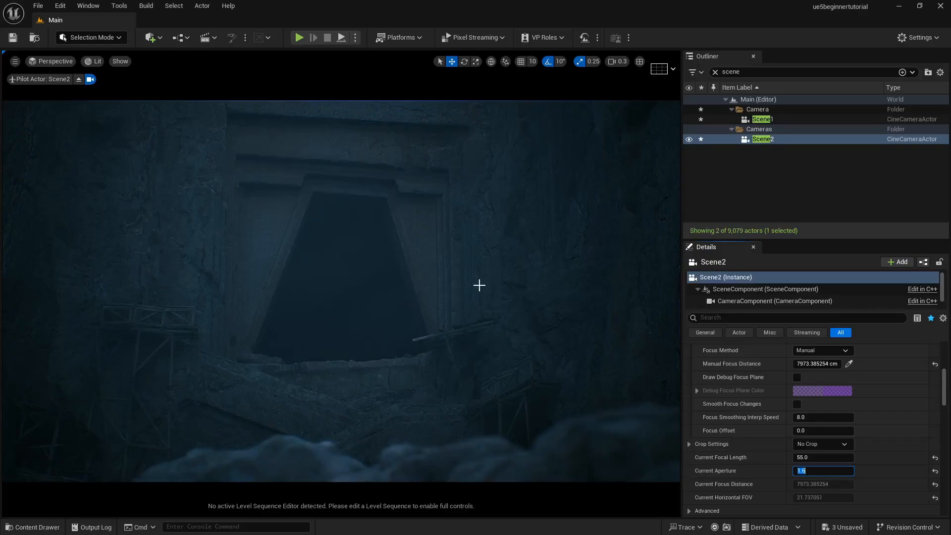
click(791, 161)
key(ctrl+s)
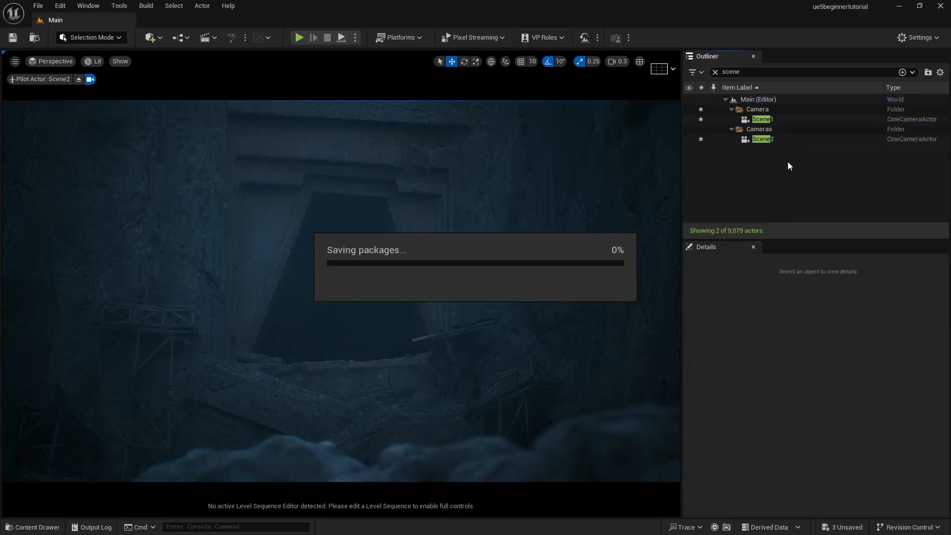
Duplicate the Scene2 camera and move both the original and the copy into the Camera folder
click(769, 140)
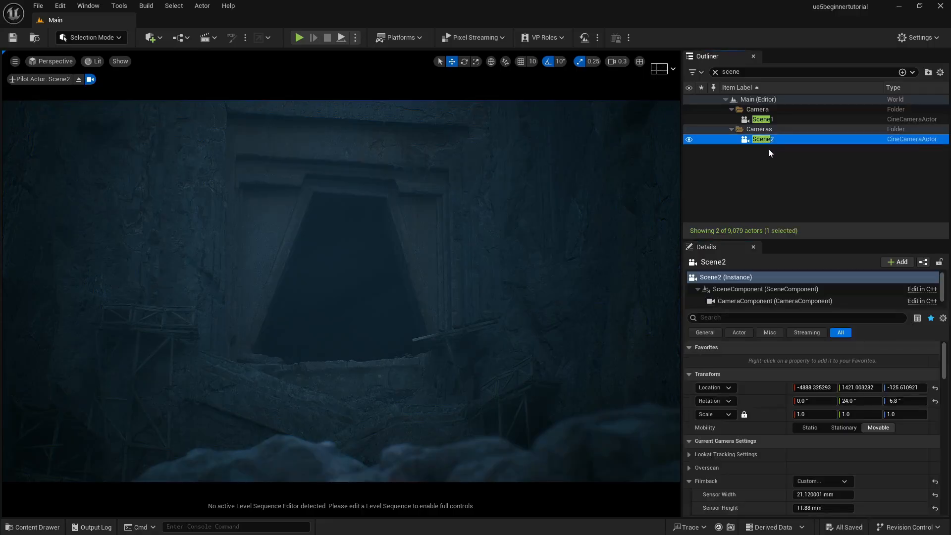
key(ctrl+d)
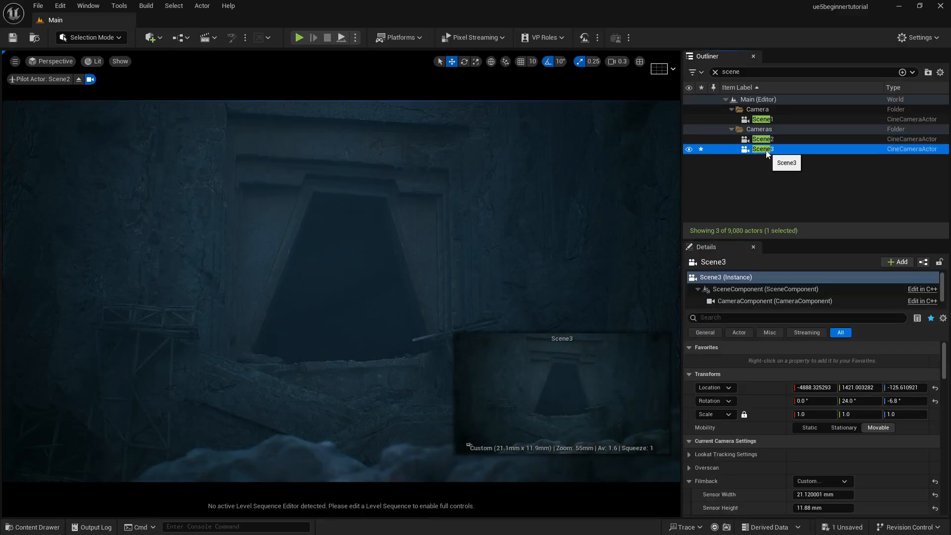
ctrl+click(763, 141)
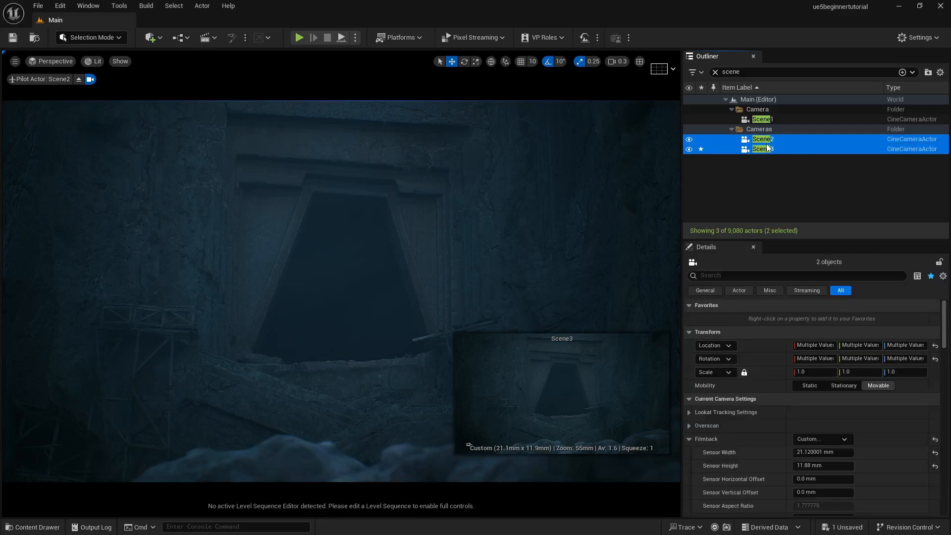
drag(762, 141, 757, 109)
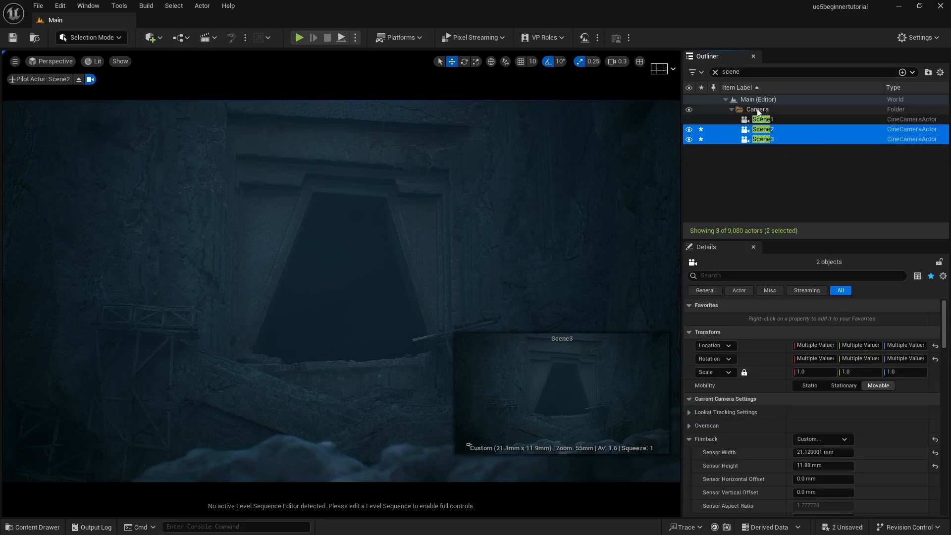
Select the Scene3 camera and pilot it in the cinematic viewport
click(764, 141)
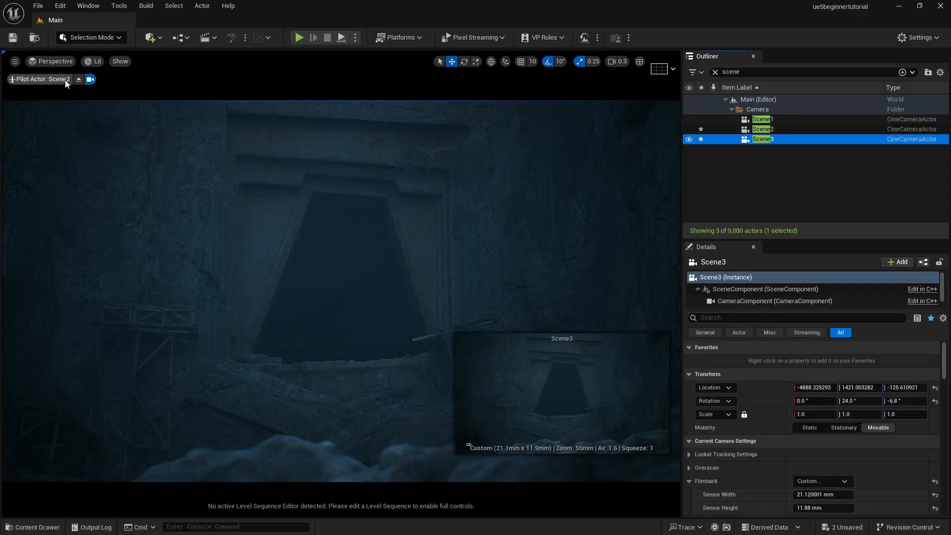
click(52, 61)
mouse_move(109, 172)
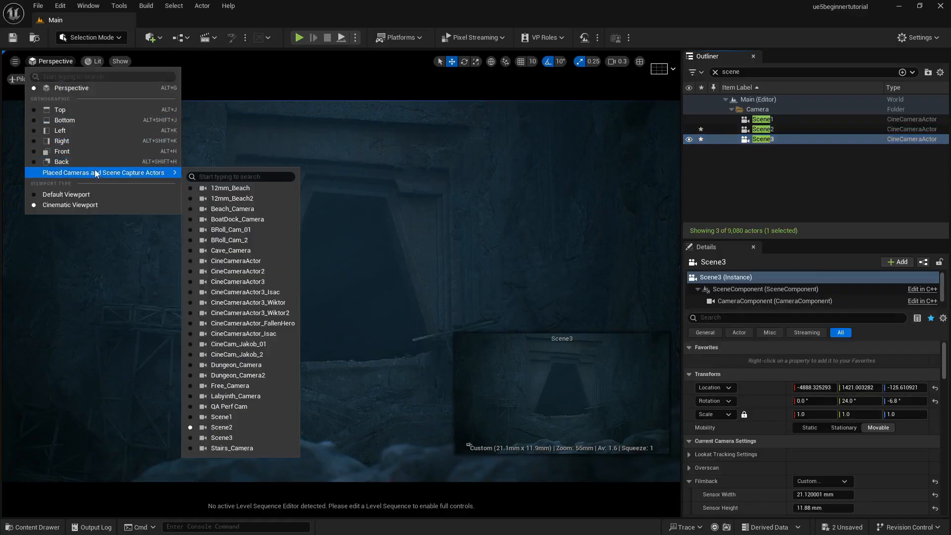
click(242, 437)
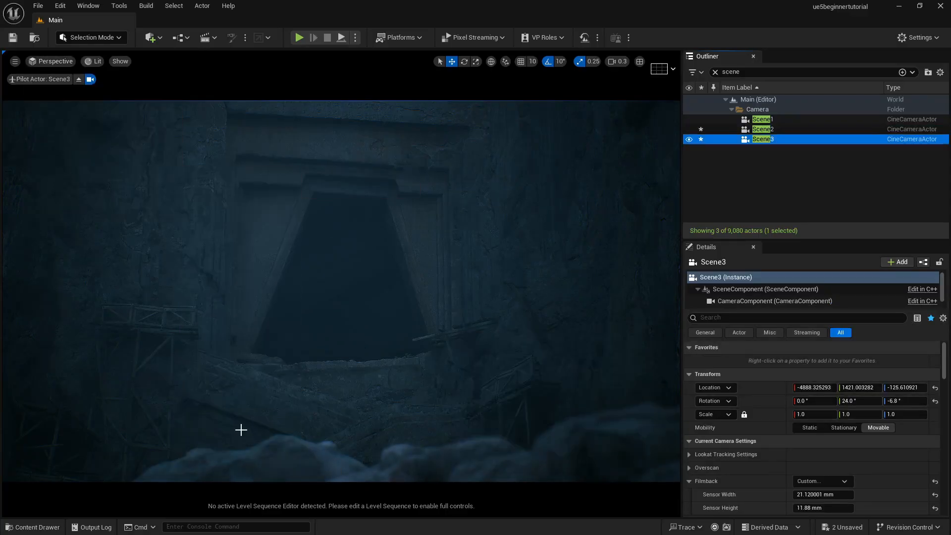
Fly the piloted Scene3 camera away from the doorway to look steeply down on the wooden bridge above the green glow
right_drag(373, 302, 446, 522)
key(w)
scroll(371, 298, up, 2)
key(e)
key(w)
scroll(435, 533, up, 1)
scroll(440, 526, up, 2)
key(w)
scroll(341, 291, down, 6)
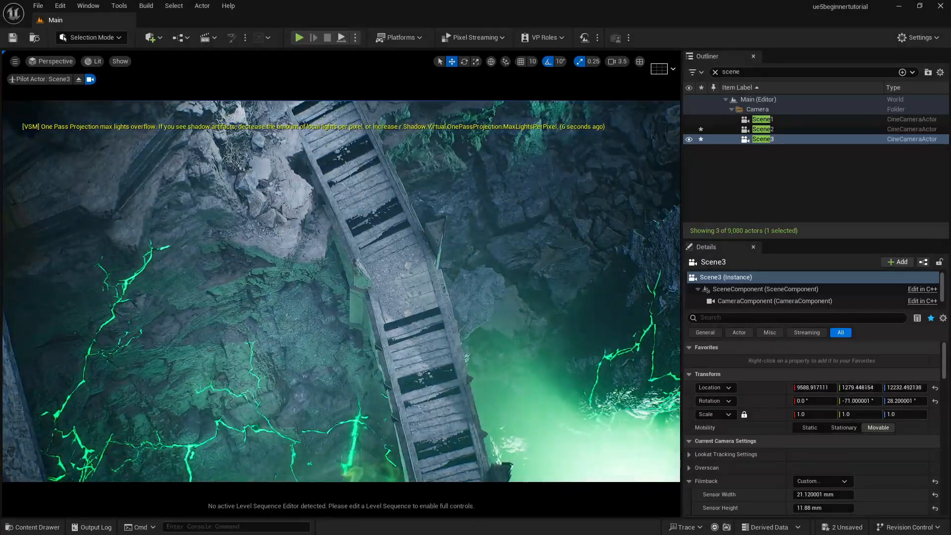
Pull Scene3 higher and reframe the bridge from above, at about Z 17436 with a pitch of about -77.8°
scroll(341, 291, down, 7)
key(w)
right_drag(341, 291, 296, 306)
key(s)
key(d)
key(s)
key(e)
key(a)
key(w)
right_drag(409, 254, 409, 255)
Switch the viewport layout to two side-by-side panes
click(15, 61)
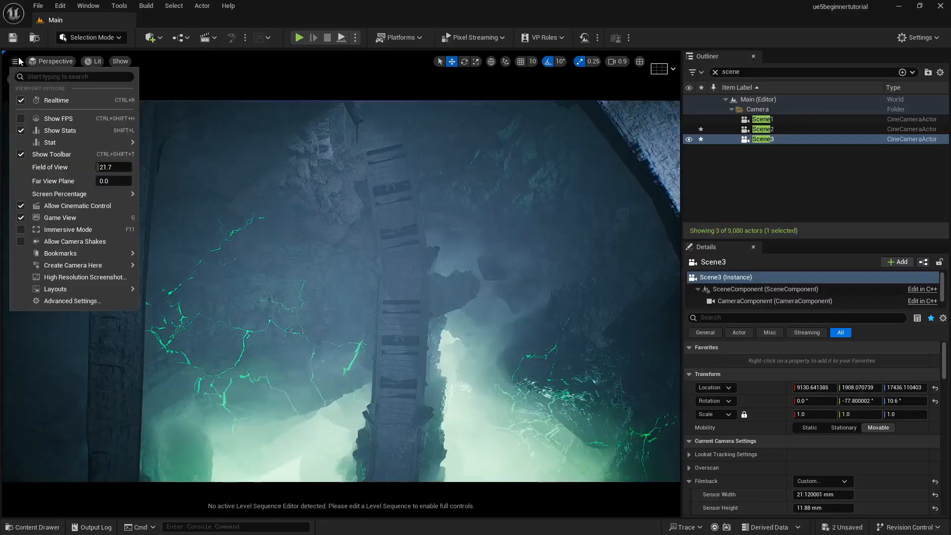
mouse_move(18, 198)
mouse_move(107, 285)
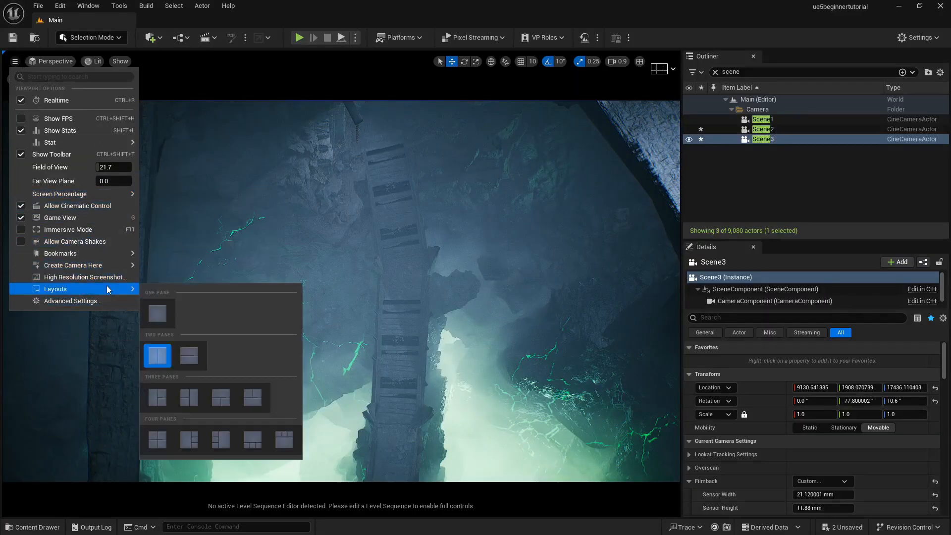
click(159, 352)
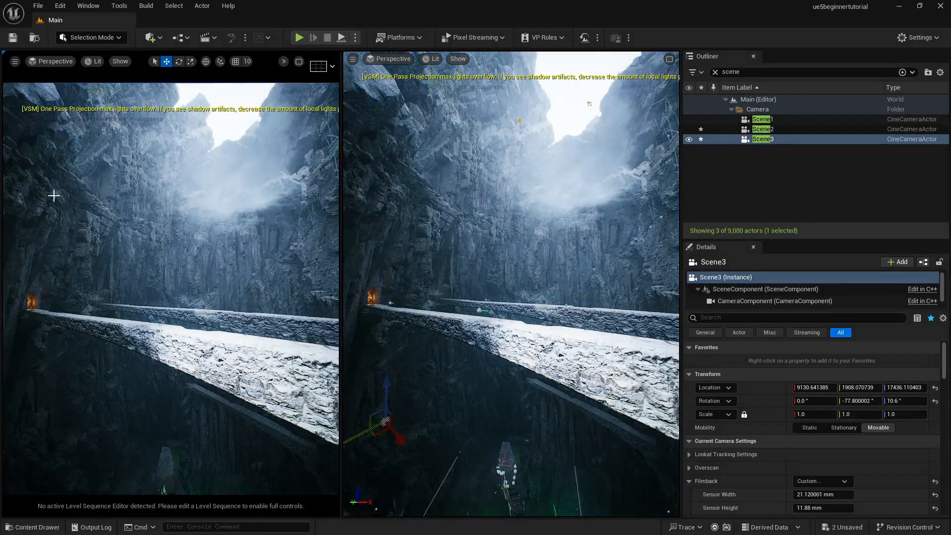
Pilot Scene3 in the second, default-type viewport pane and turn on game view there
click(51, 61)
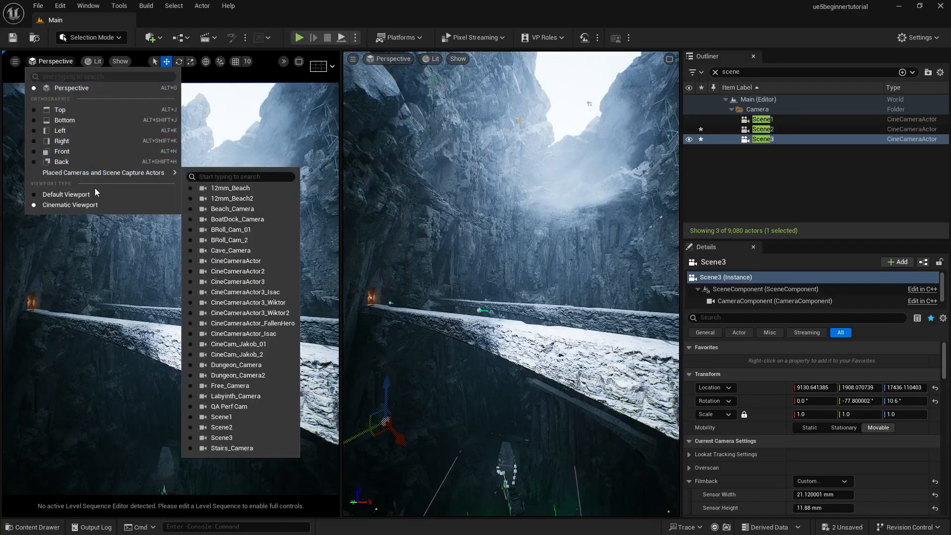
click(401, 62)
click(352, 58)
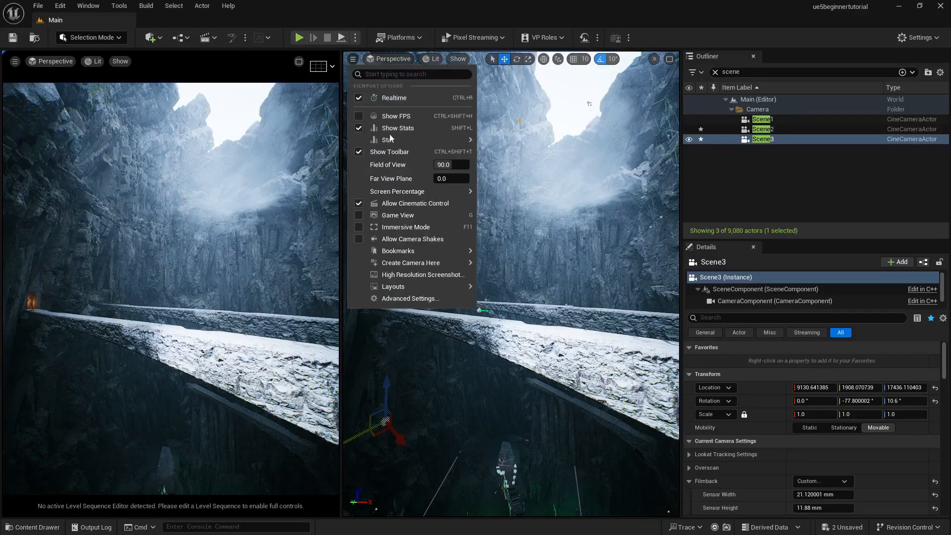
mouse_move(411, 250)
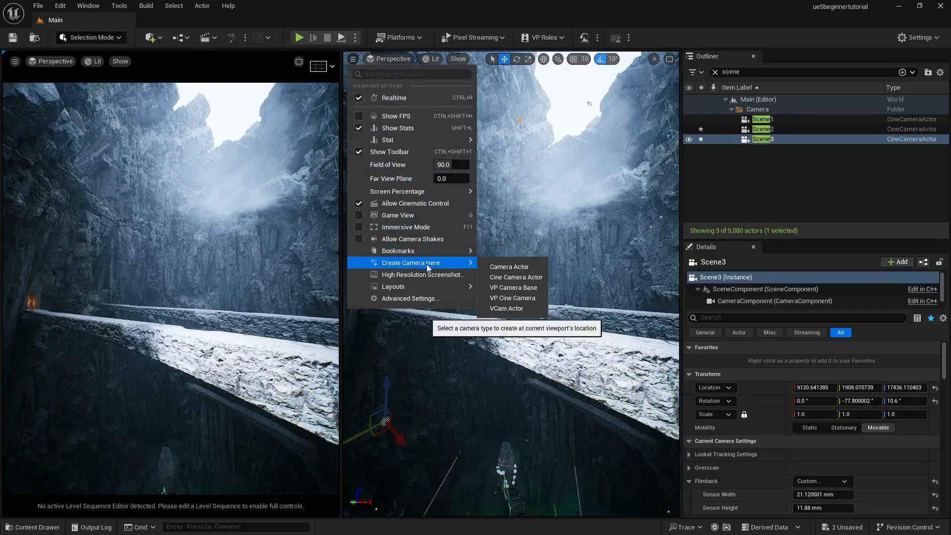
click(405, 62)
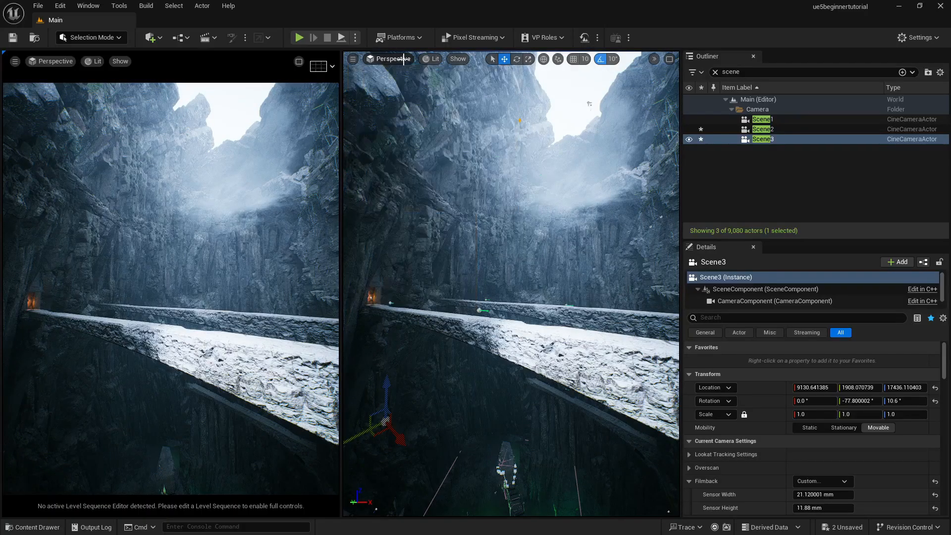
click(404, 60)
mouse_move(486, 171)
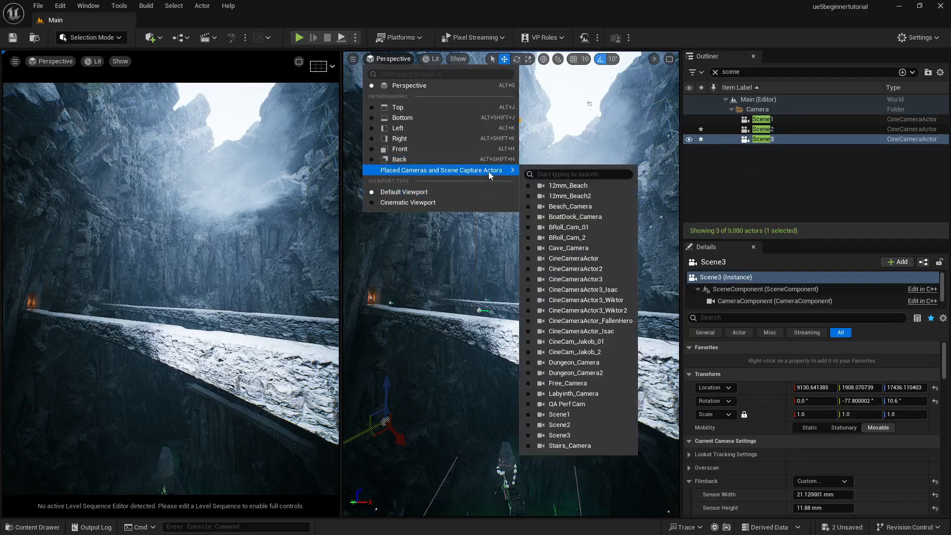
click(560, 436)
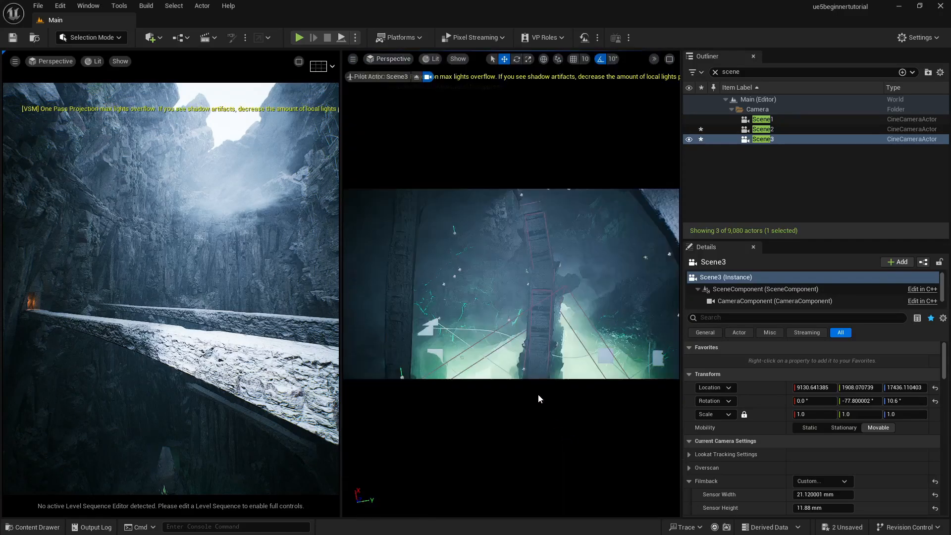
key(g)
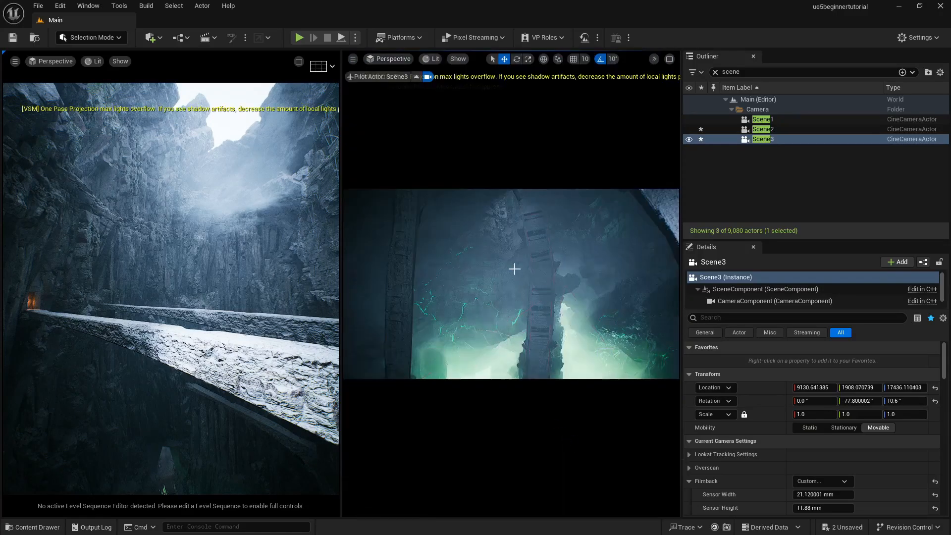
Reselect Scene3 and focus the free viewport on it so its move gizmo is accessible from above
click(780, 159)
click(775, 142)
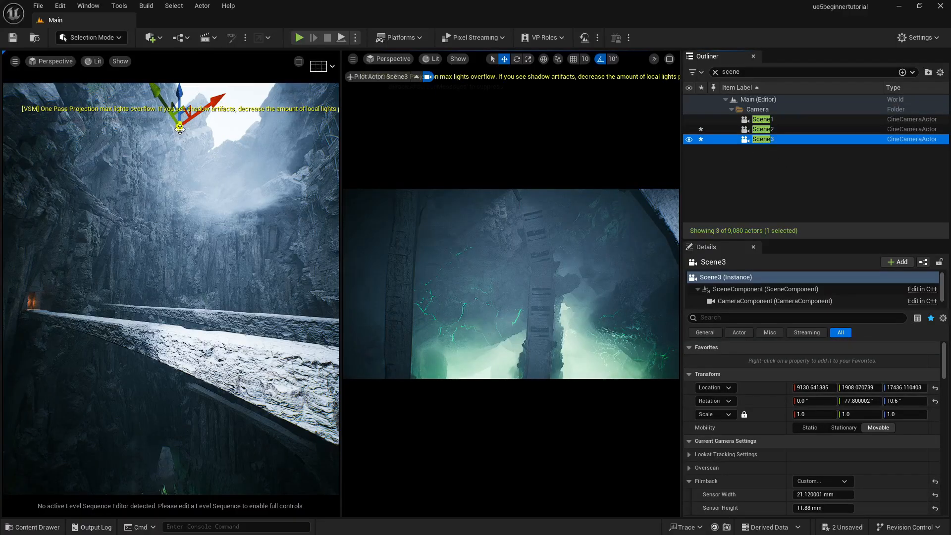
middle_drag(179, 129, 180, 94)
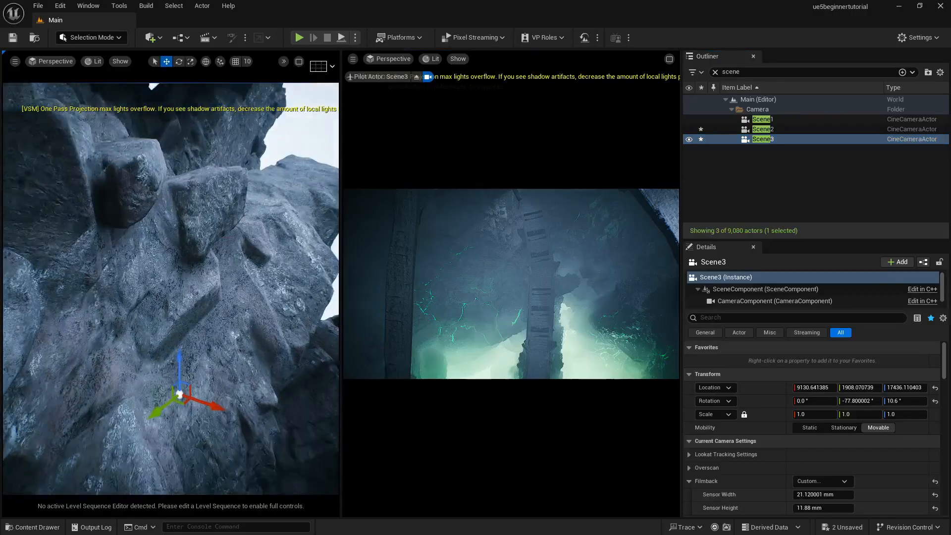
right_drag(185, 155, 171, 191)
key(f)
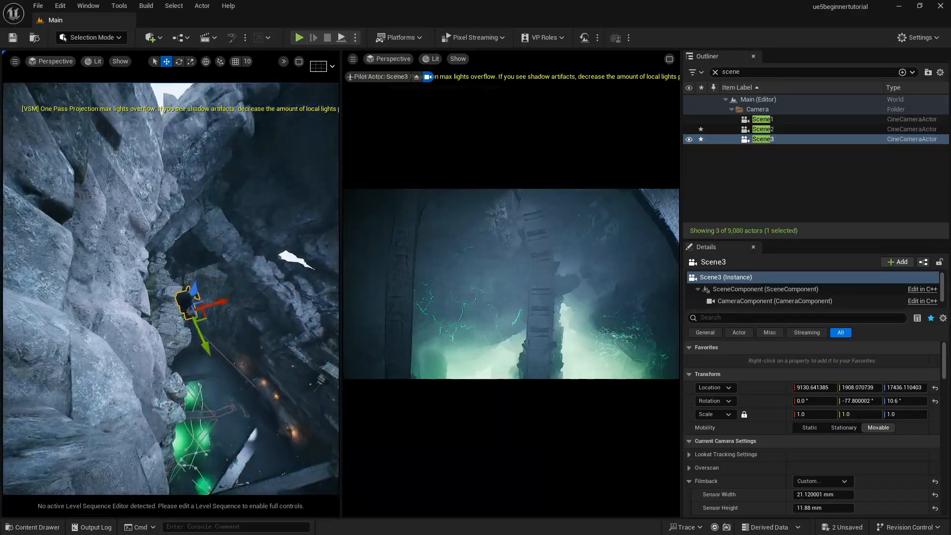
mouse_move(193, 244)
right_down()
mouse_move(184, 237)
mouse_move(193, 244)
right_up()
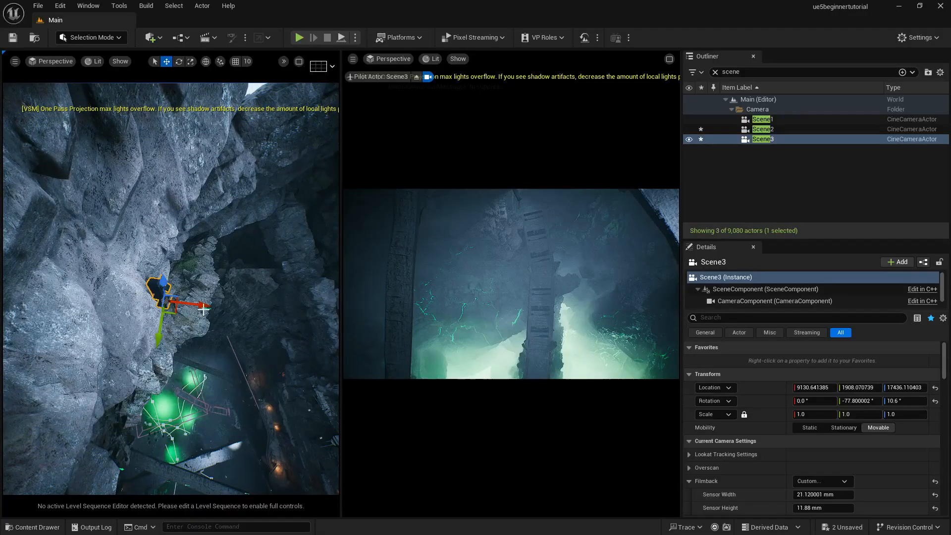
Lower Scene3 to about Z 16267 and shift it along X to about 10411
drag(203, 308, 170, 306)
drag(176, 306, 204, 306)
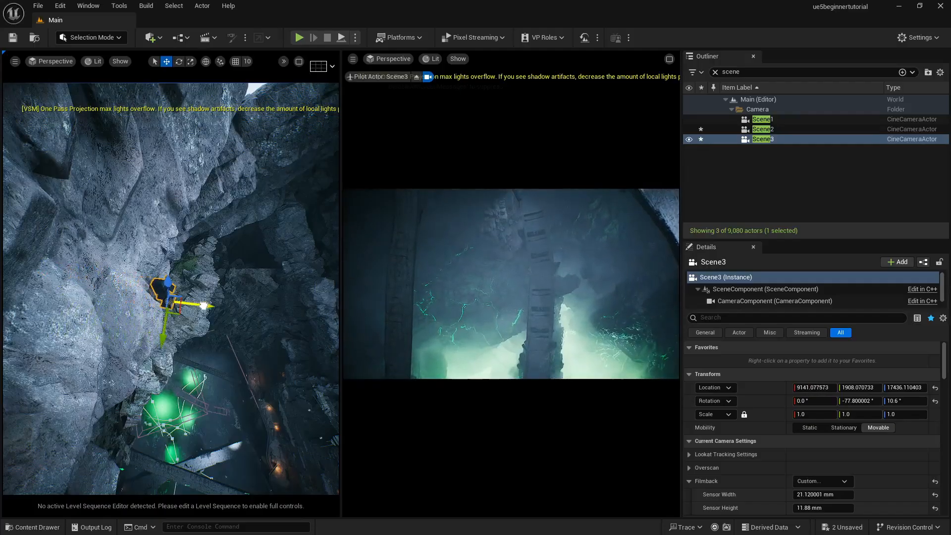
drag(165, 330, 166, 391)
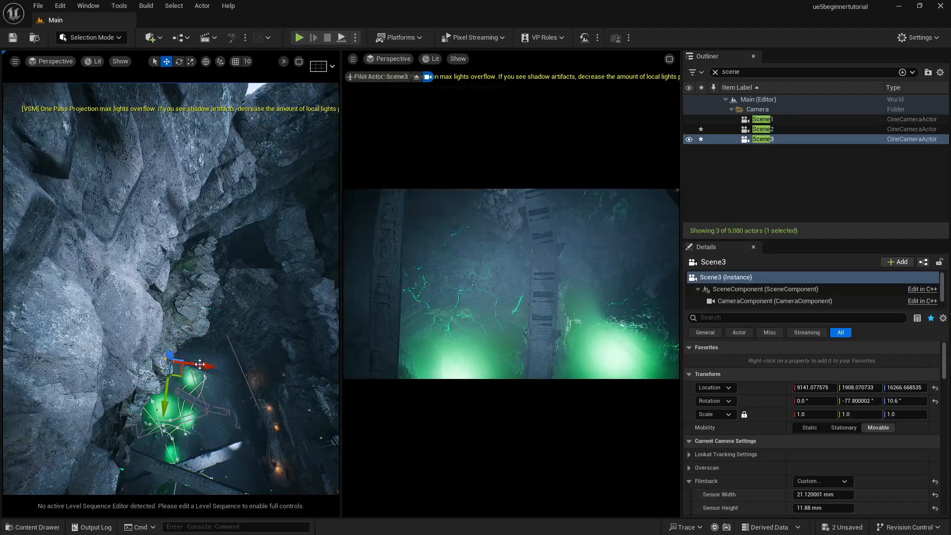
drag(199, 364, 344, 355)
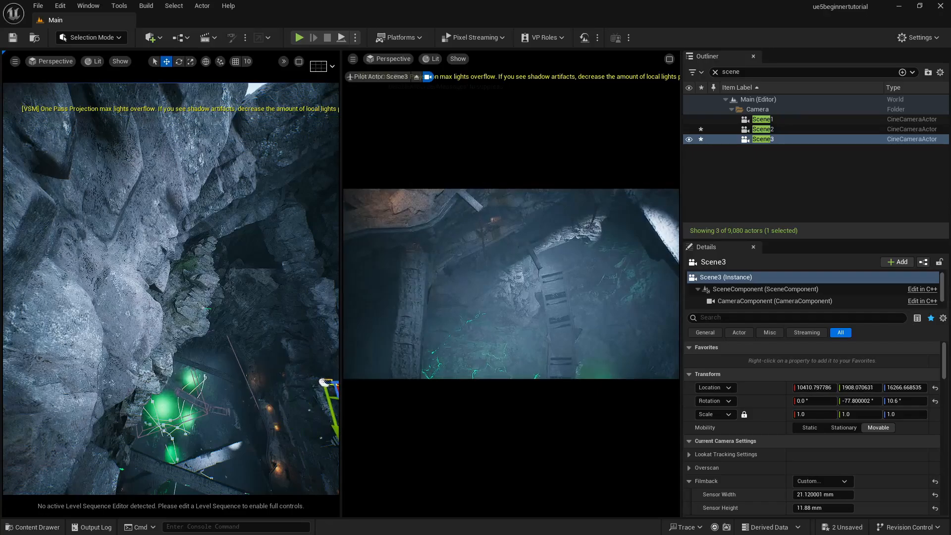
Move Scene3 back over the green-lit bridge, to about X 9815, Y 1892, Z 16283
right_drag(171, 287, 213, 298)
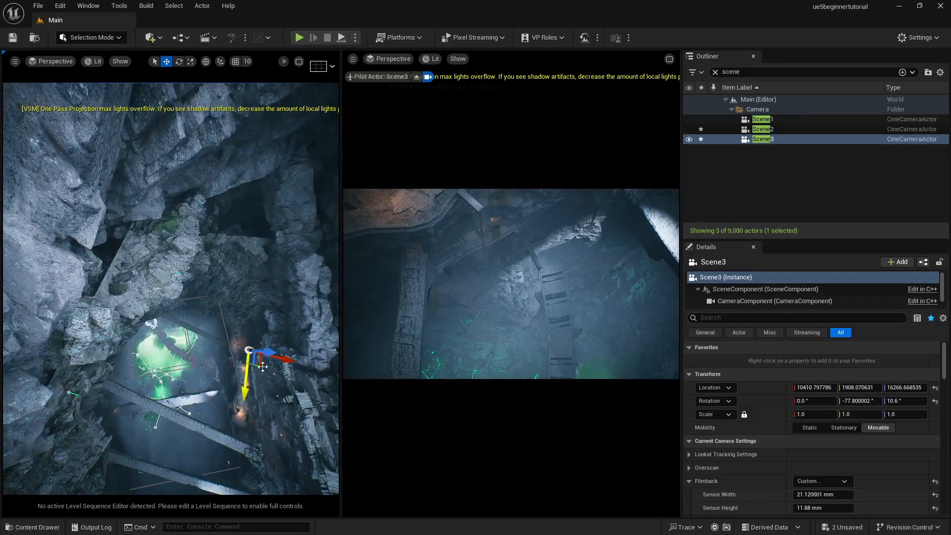
drag(284, 359, 227, 357)
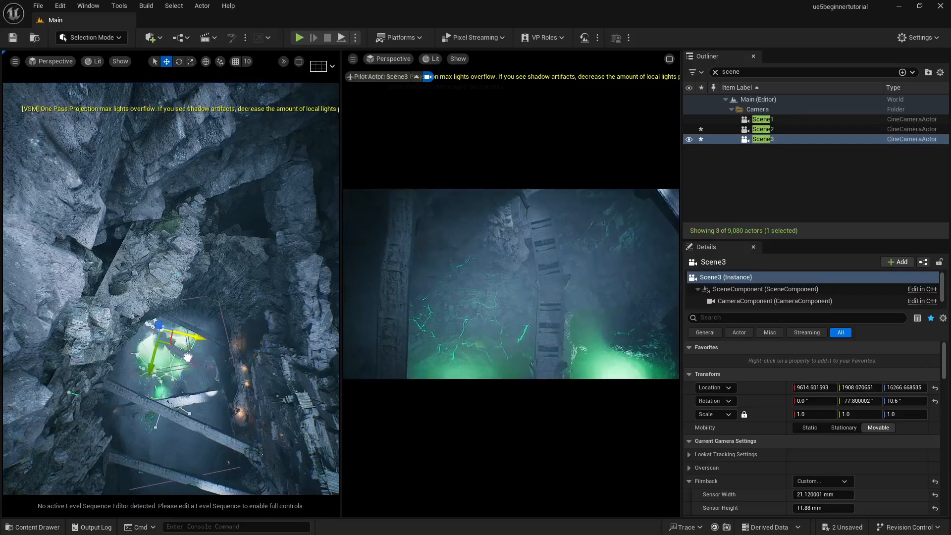
mouse_move(131, 357)
mouse_down()
mouse_move(58, 350)
mouse_move(132, 356)
mouse_up()
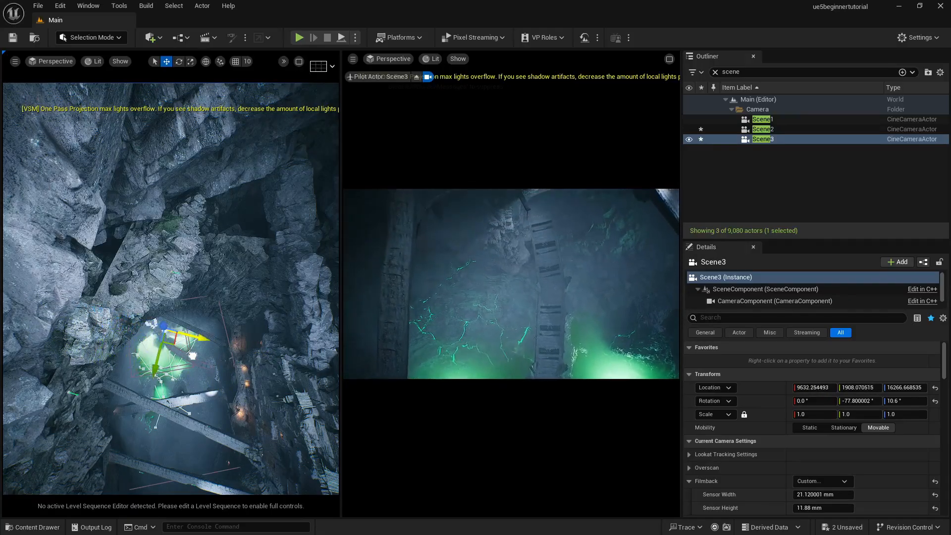
drag(253, 355, 224, 359)
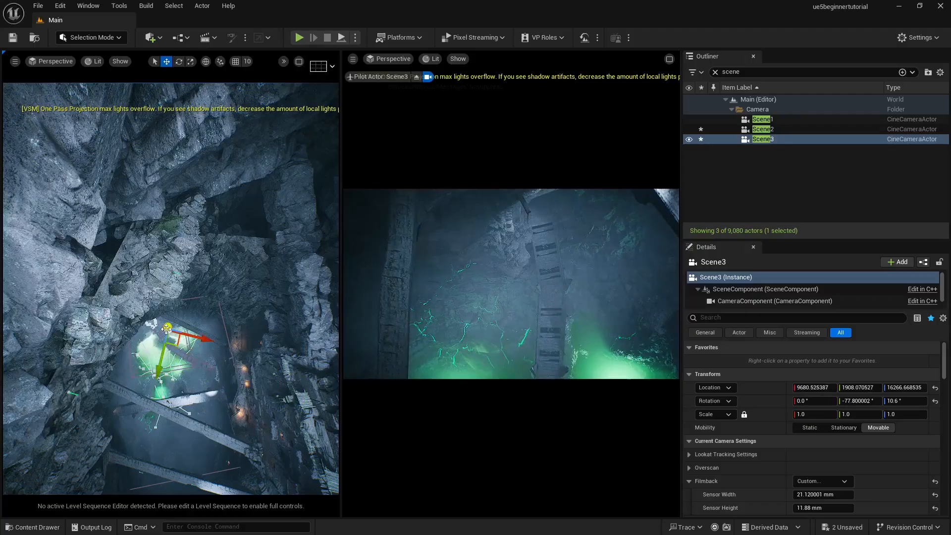
mouse_move(170, 338)
mouse_down()
mouse_move(174, 351)
mouse_move(171, 336)
mouse_up()
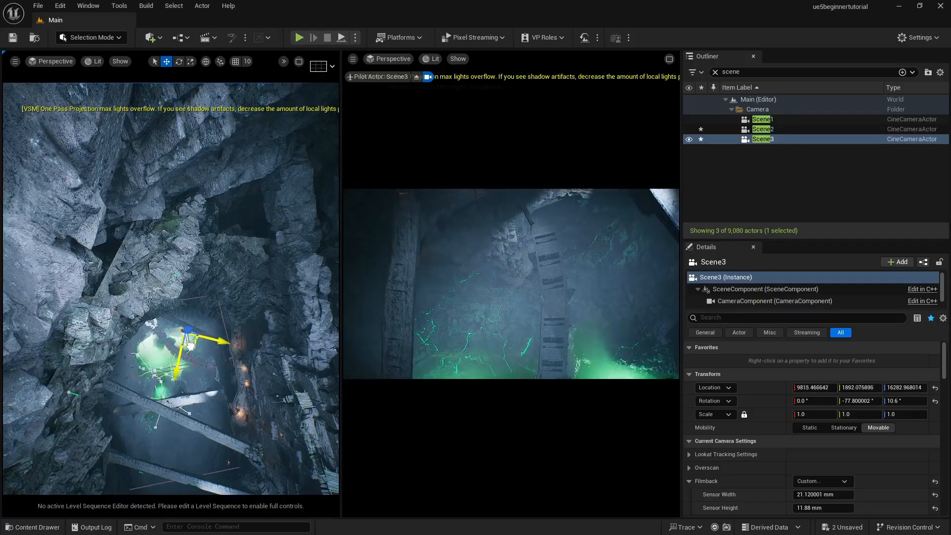
Move Scene3 over the wooden walkways to about X 12302, Y 2418 and lower it to about Z 15409
drag(209, 351, 316, 291)
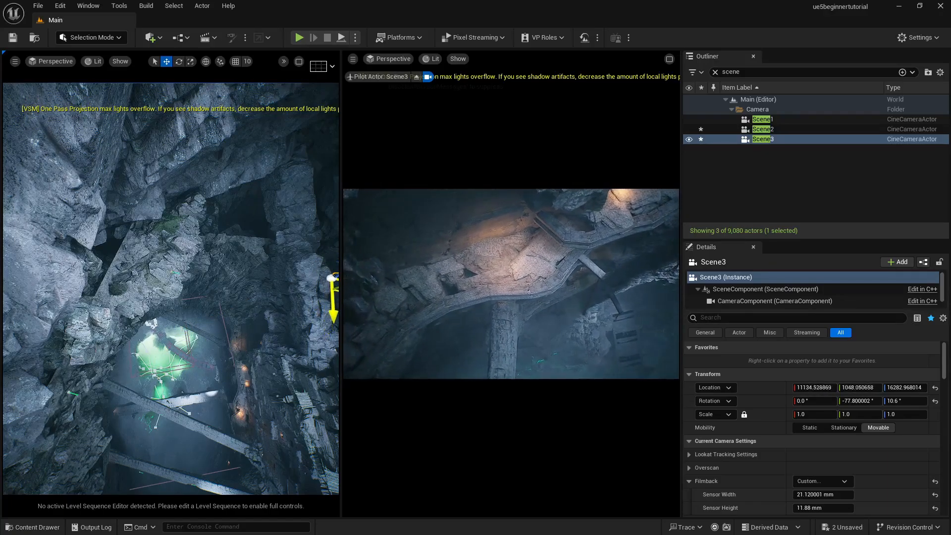
right_drag(277, 310, 409, 280)
right_drag(238, 308, 238, 291)
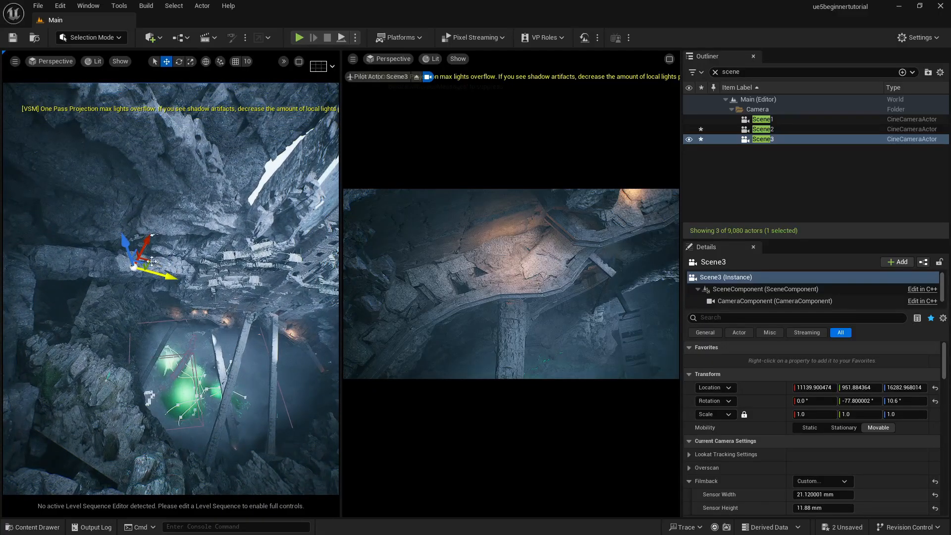
drag(148, 258, 250, 229)
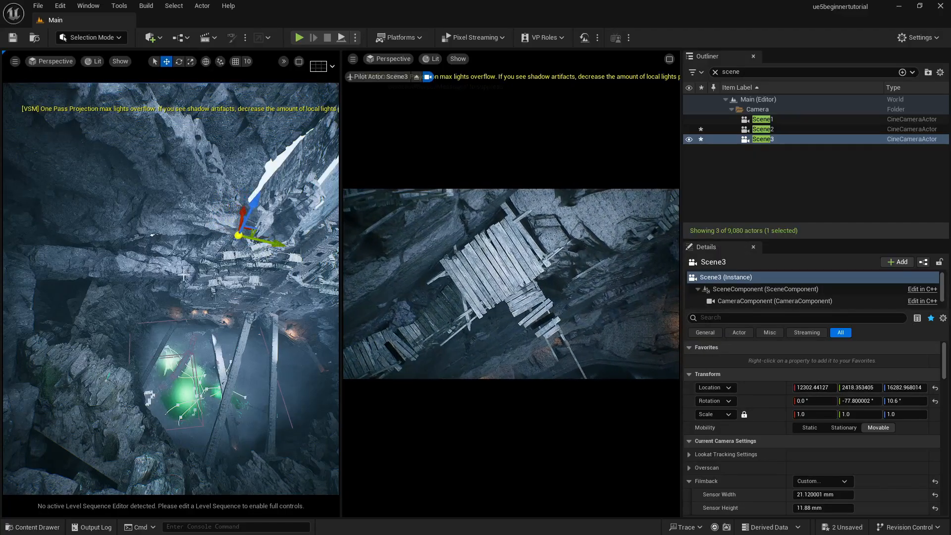
right_drag(184, 276, 142, 212)
drag(63, 157, 67, 242)
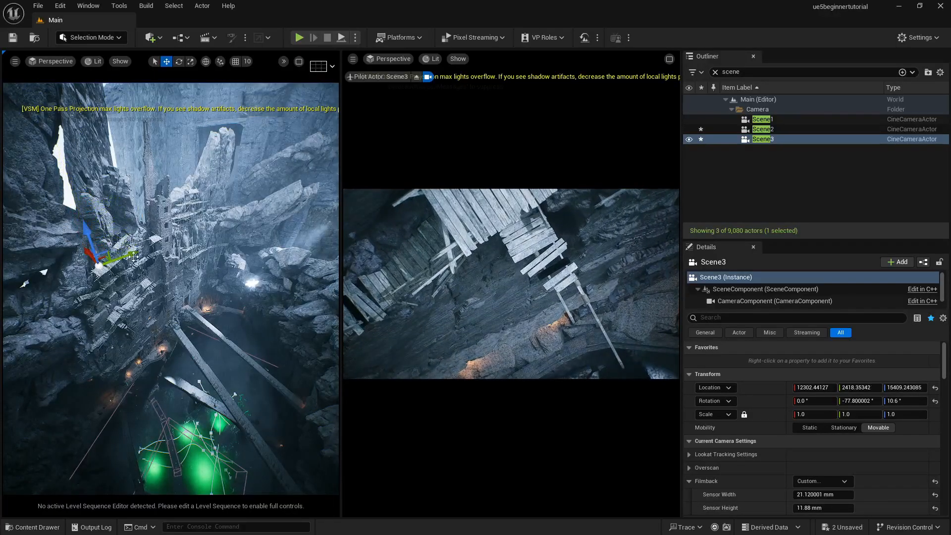
Shift Scene3 along the ruins to about X 12314, Y 6114
drag(129, 254, 242, 207)
key(w)
right_drag(242, 209, 142, 208)
key(s)
key(d)
mouse_move(107, 244)
mouse_down()
mouse_move(322, 148)
mouse_move(334, 181)
mouse_move(314, 184)
mouse_move(265, 158)
mouse_move(193, 210)
mouse_move(89, 218)
mouse_move(42, 263)
mouse_move(59, 233)
mouse_move(101, 228)
mouse_up()
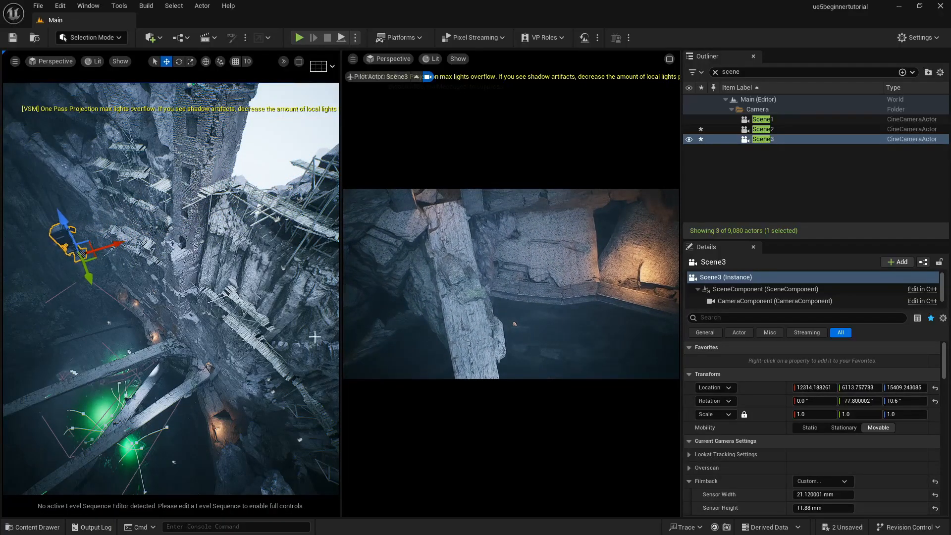
Set Scene3's current focal length to 18
scroll(748, 460, down, 5)
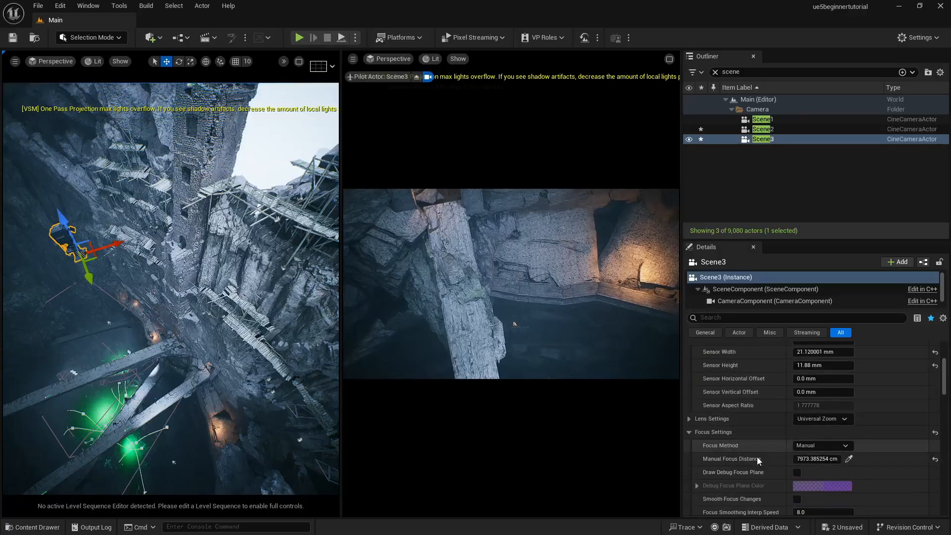
scroll(713, 447, down, 4)
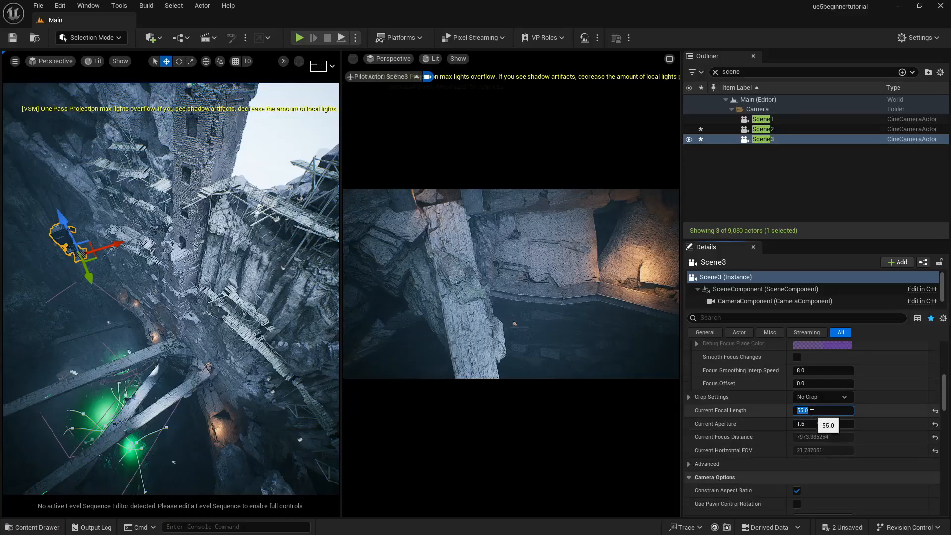
text(8)
key(Return)
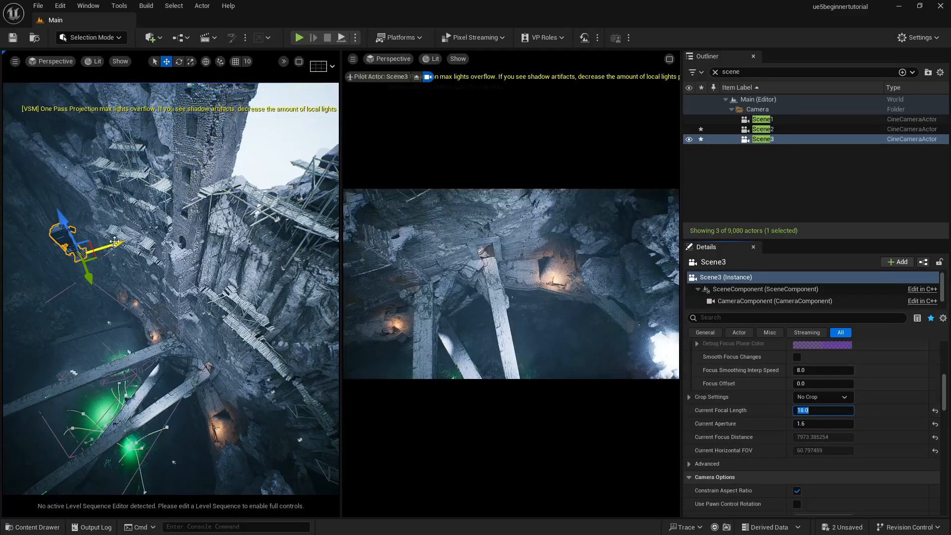
Move Scene3 back over the green-lit beams to about X 10690, Y 3450
drag(115, 242, 49, 252)
right_drag(49, 252, 31, 263)
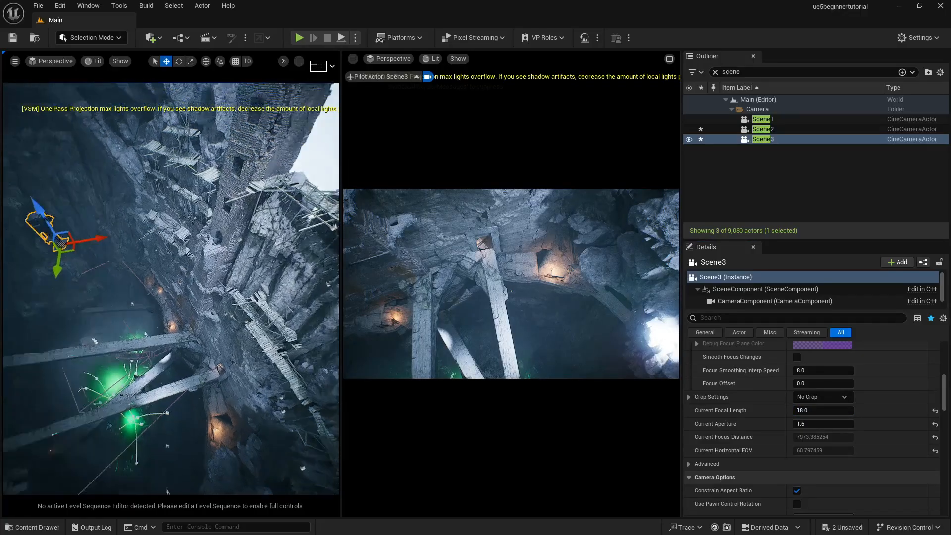
right_drag(136, 228, 45, 239)
drag(218, 221, 279, 104)
right_drag(207, 218, 207, 239)
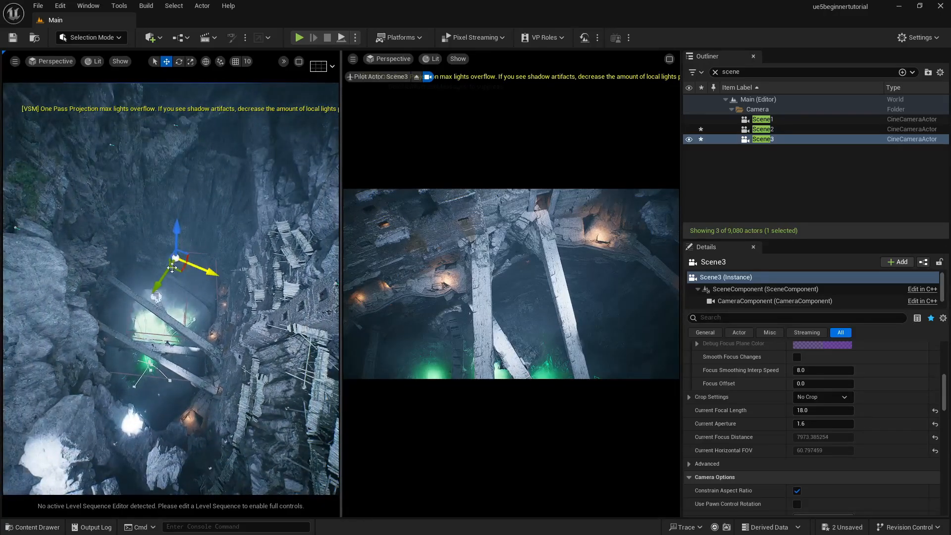
drag(176, 268, 172, 193)
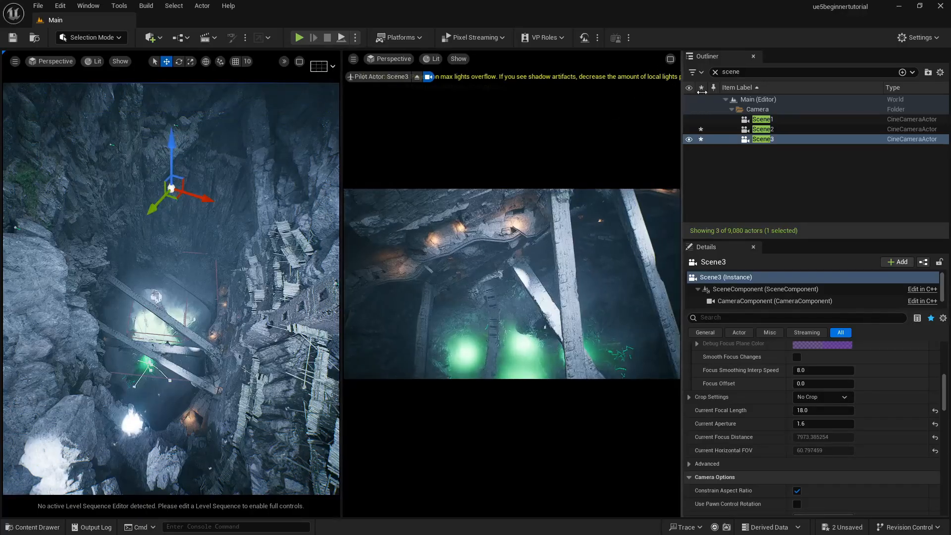
Widen the viewport area, switch the second pane to the Cinematic Viewport type and pilot Scene3 in it
drag(682, 94, 706, 92)
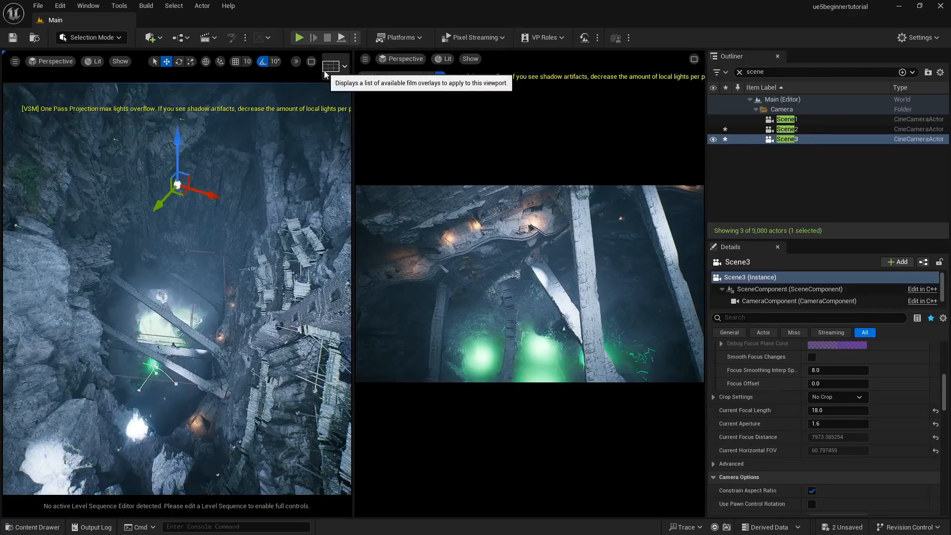
click(403, 59)
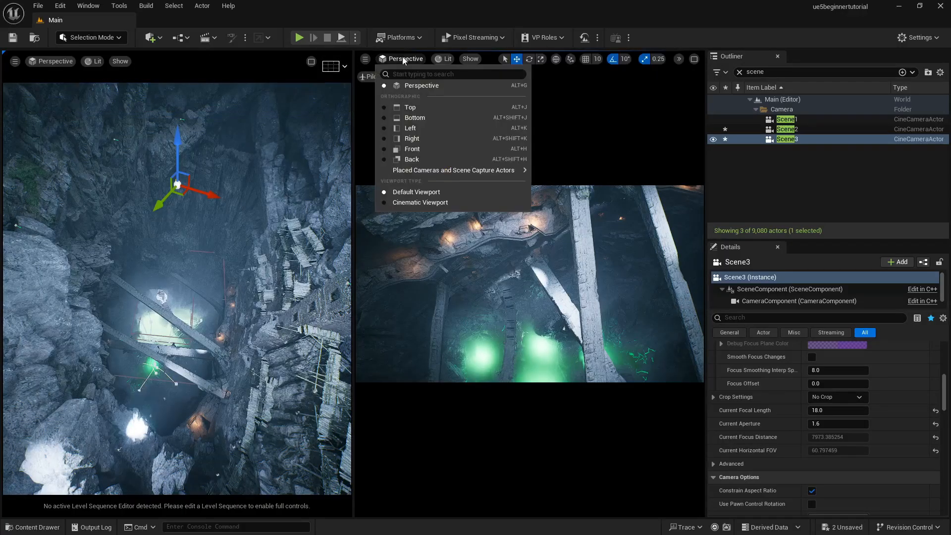
click(414, 203)
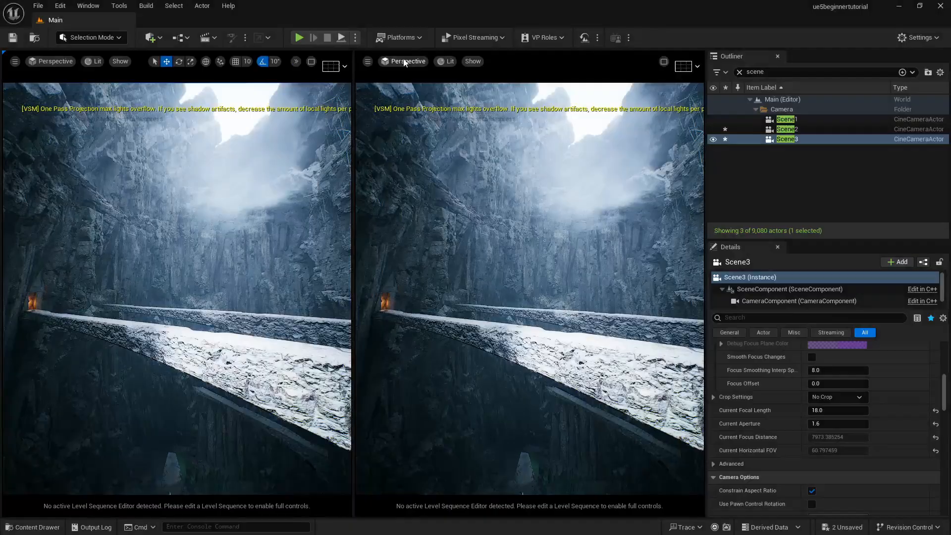
click(405, 61)
mouse_move(471, 173)
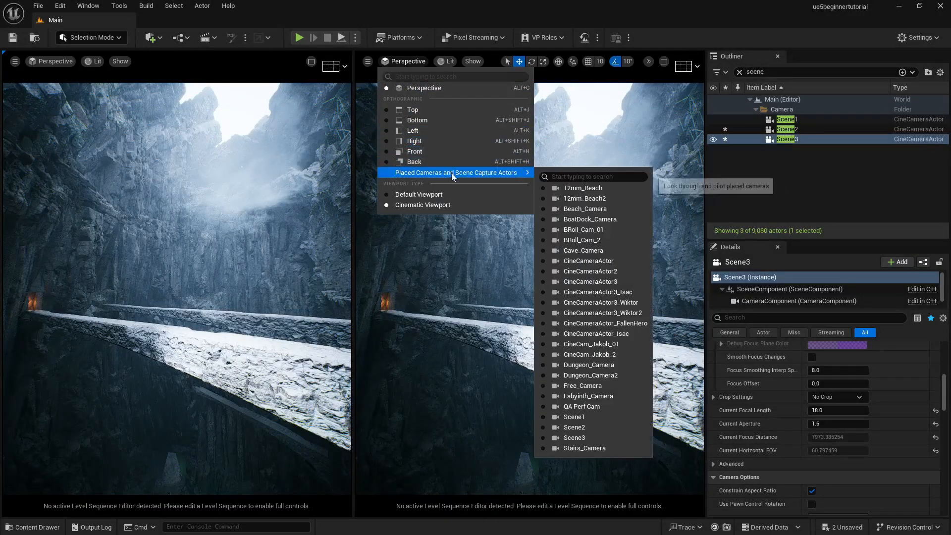
click(600, 438)
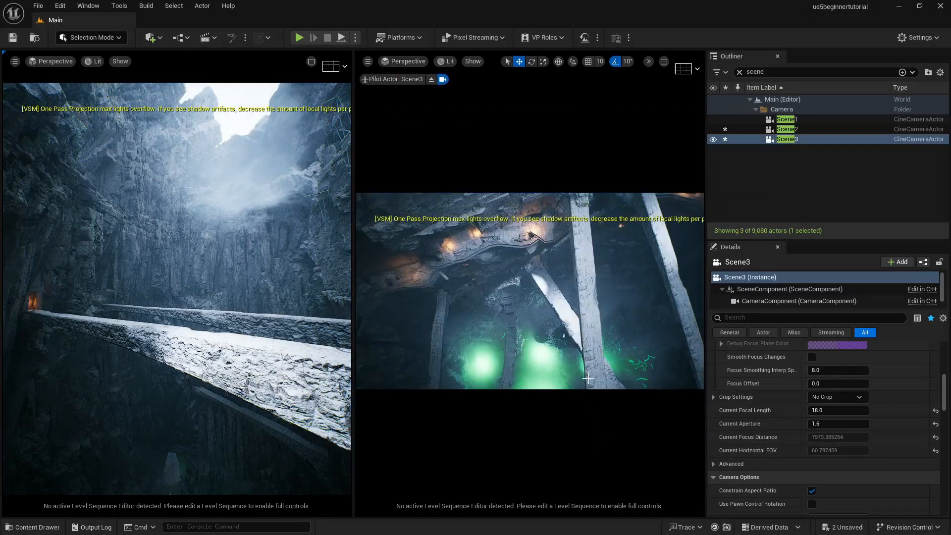
Apply the Grid (3x3) composition overlay to the Scene3 viewport pane
click(687, 69)
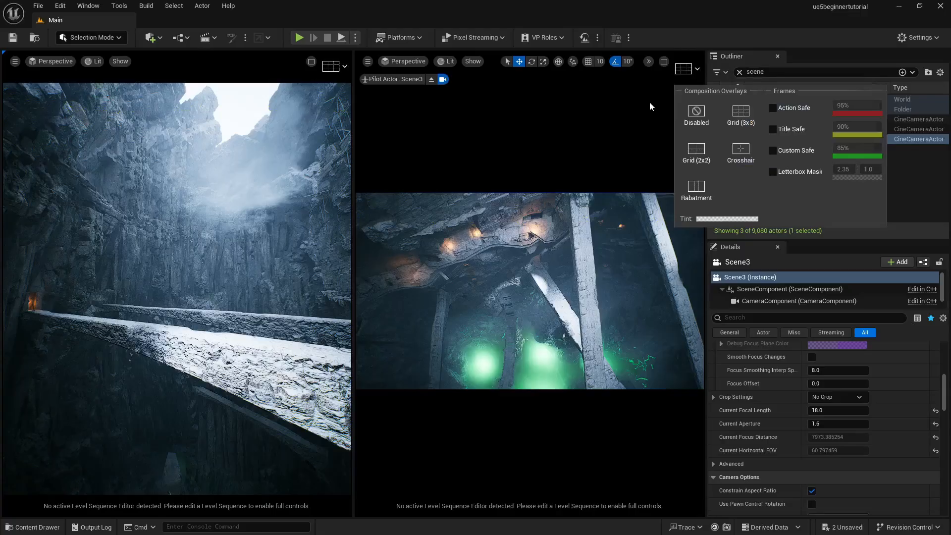
click(755, 112)
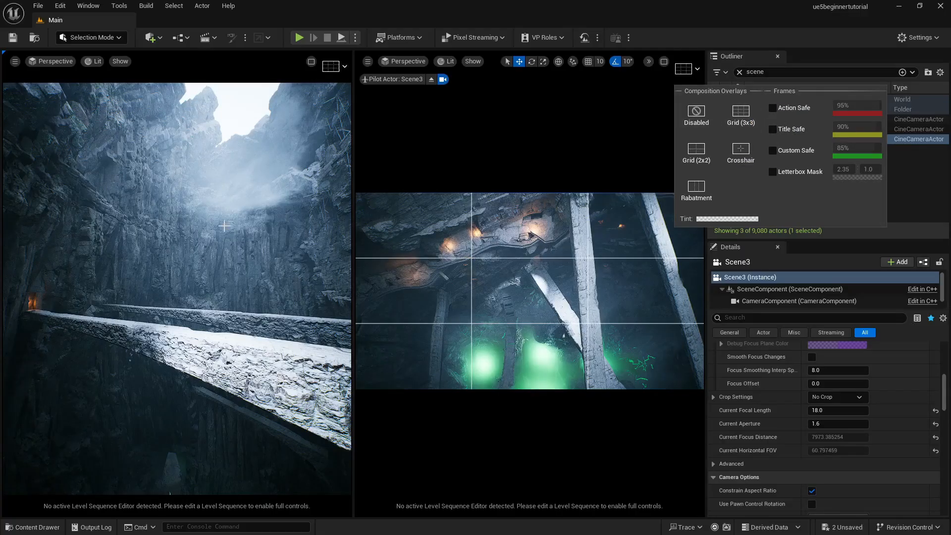
click(895, 171)
Reselect Scene3 and shift it along X to about 10844 to fit the composition grid
click(831, 141)
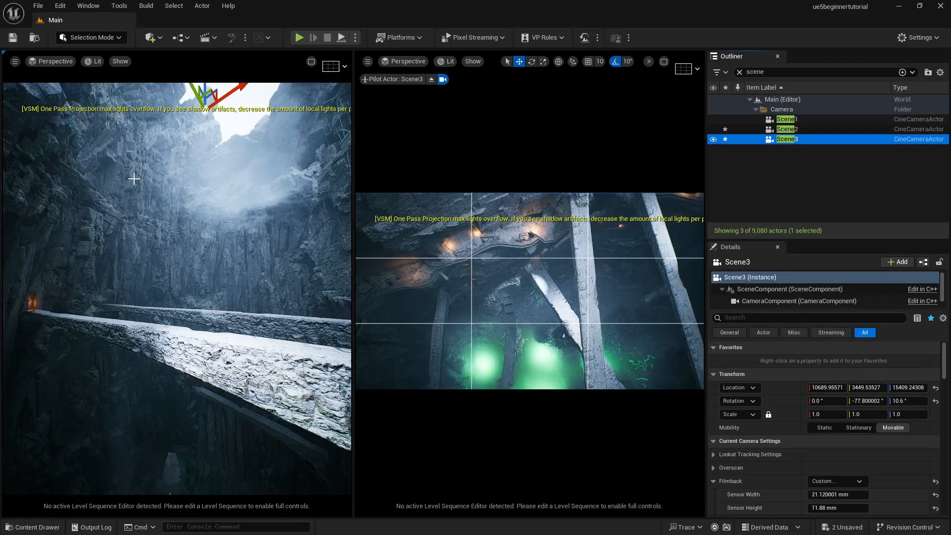
right_drag(134, 179, 214, 370)
key(w)
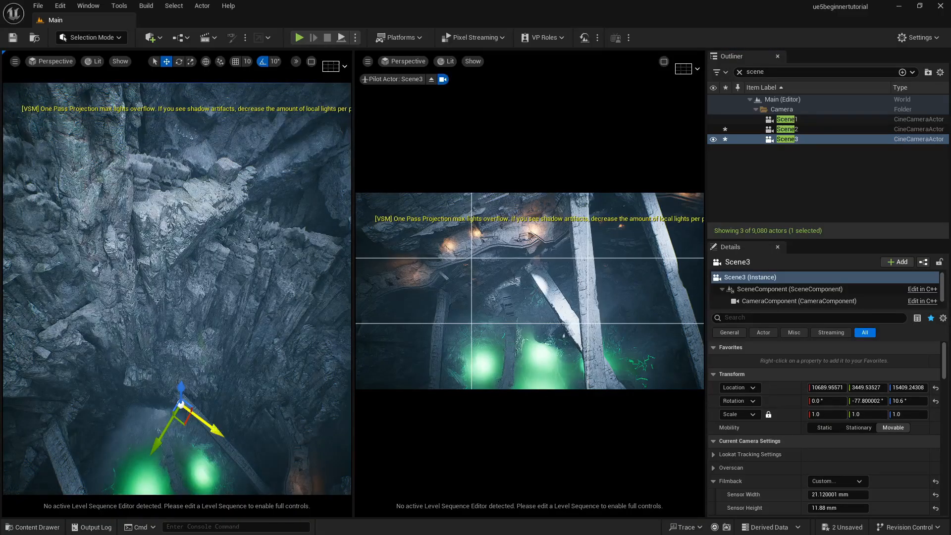
drag(214, 432, 339, 448)
right_drag(174, 278, 243, 327)
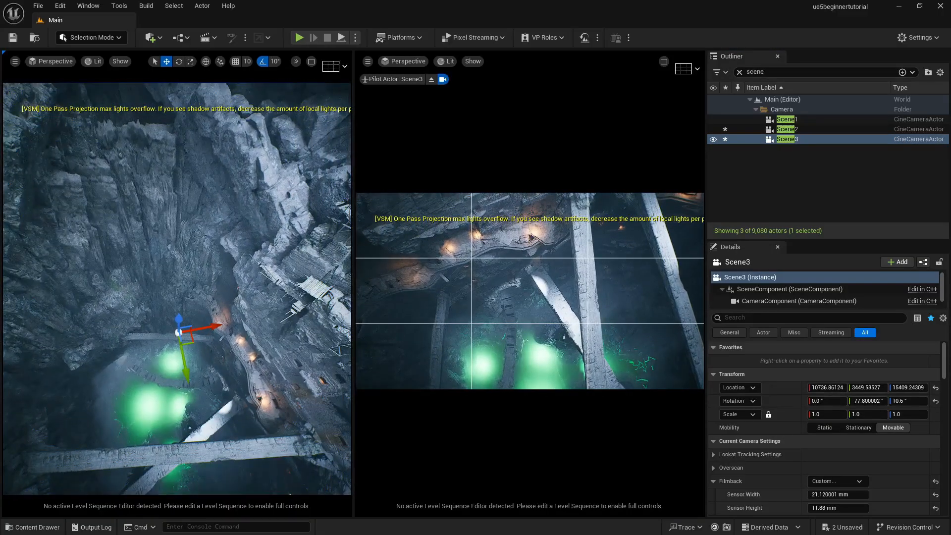
drag(210, 327, 308, 311)
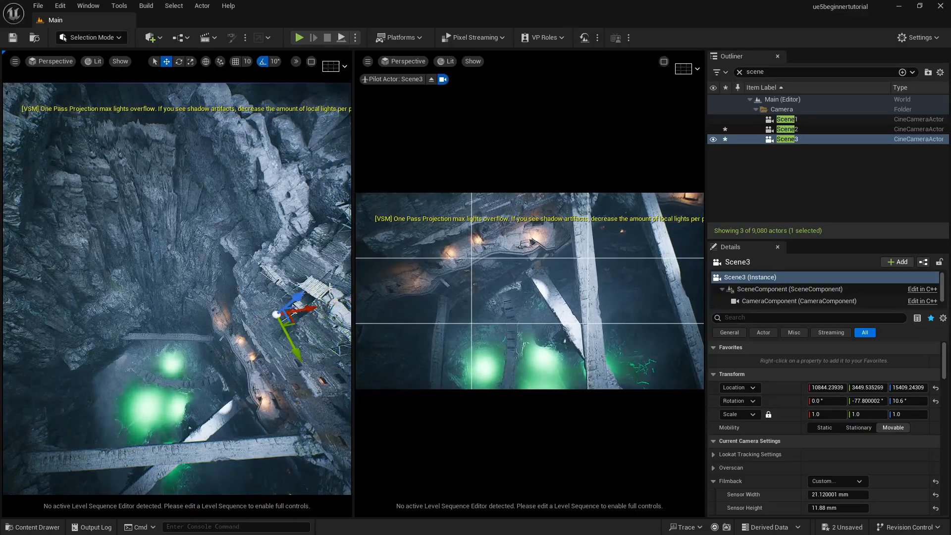
Save the level and duplicate the Scene3 camera
key(ctrl+s)
click(596, 181)
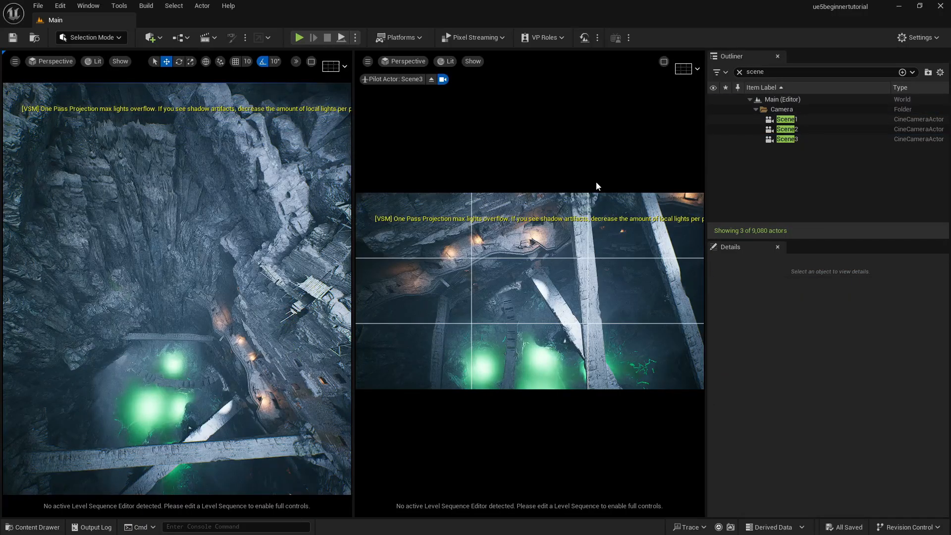
click(787, 139)
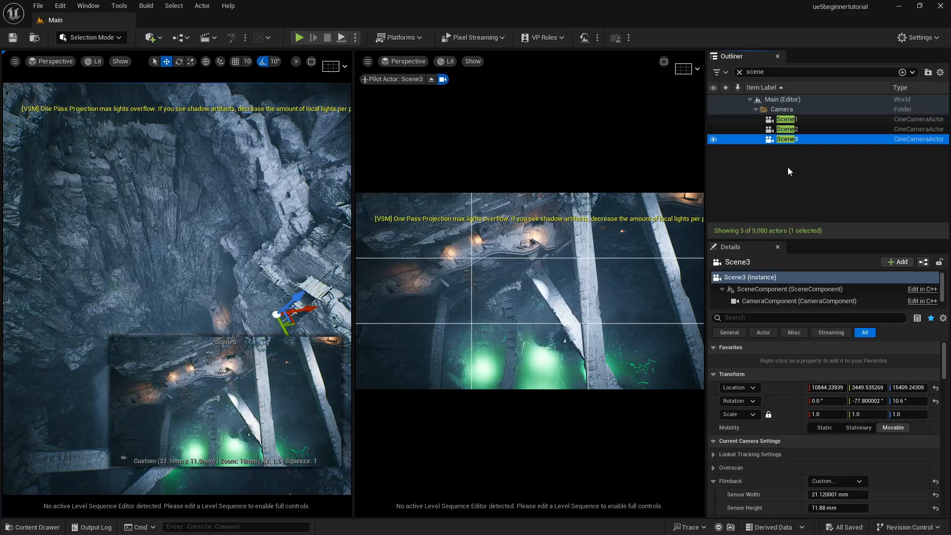
key(ctrl+d)
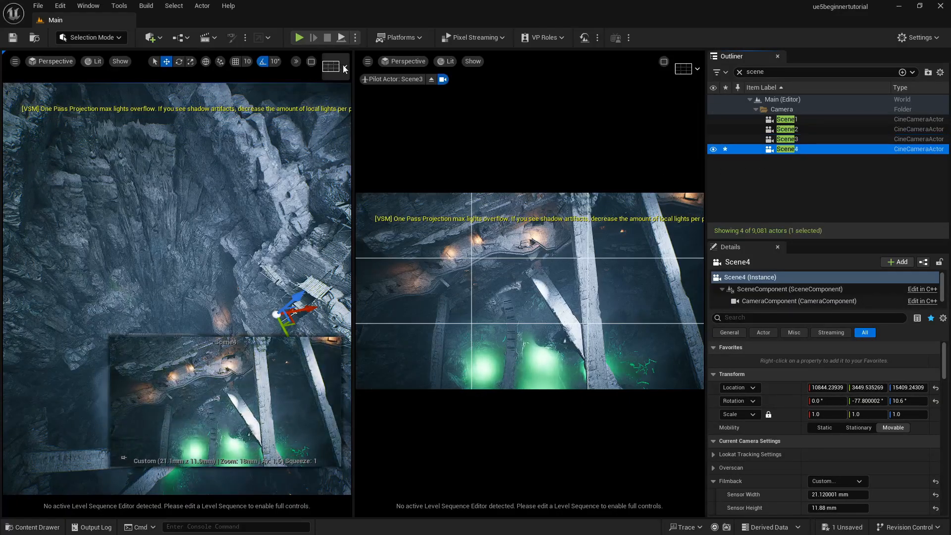
Pilot Scene4 in the second viewport pane
click(392, 62)
mouse_move(478, 171)
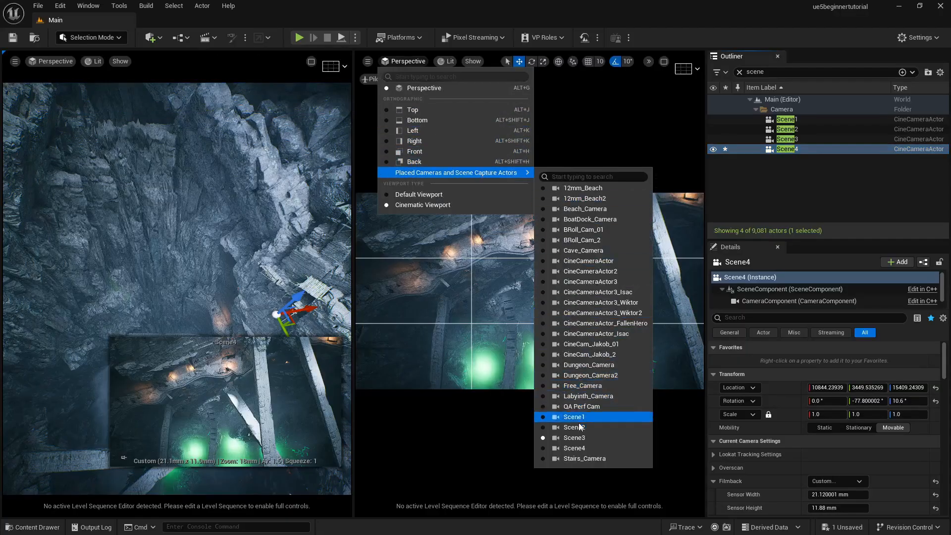
click(577, 447)
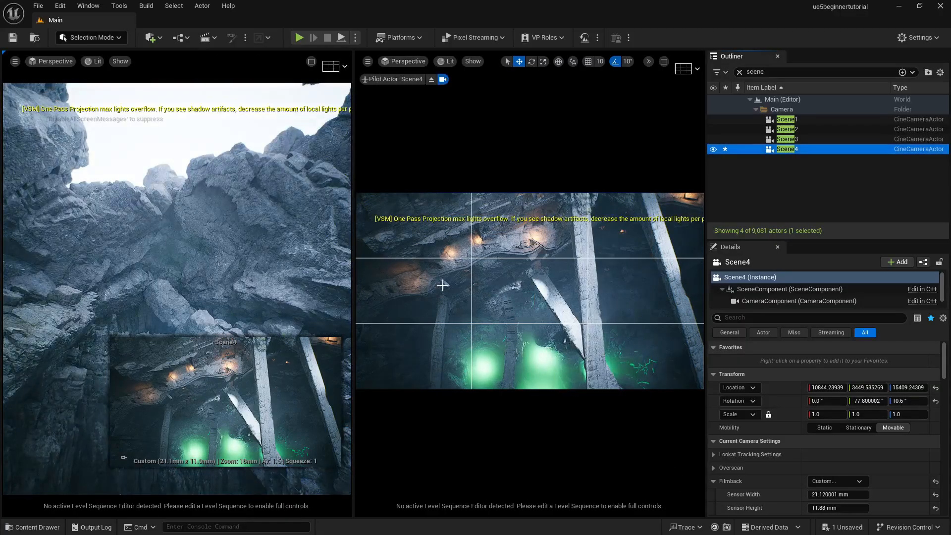
Turn Scene4 to look straight down at the green lights and disable the composition overlay
right_drag(468, 280, 608, 188)
click(678, 68)
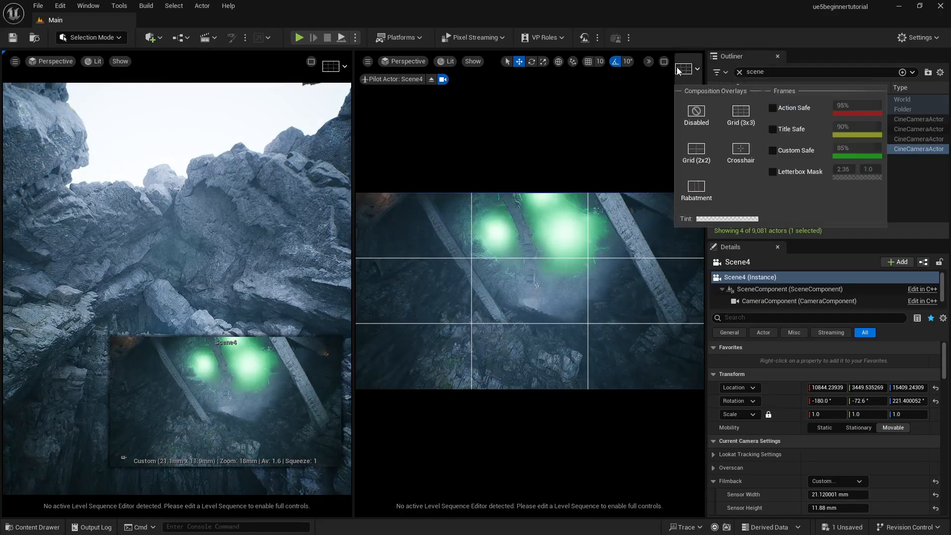
click(704, 120)
right_drag(478, 352, 506, 386)
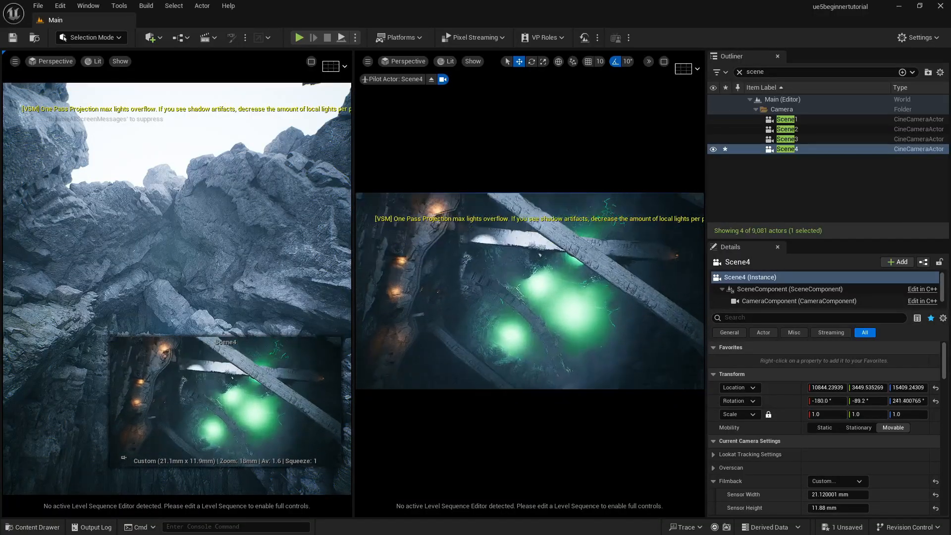
mouse_move(508, 262)
right_down()
mouse_move(508, 232)
mouse_move(506, 262)
right_up()
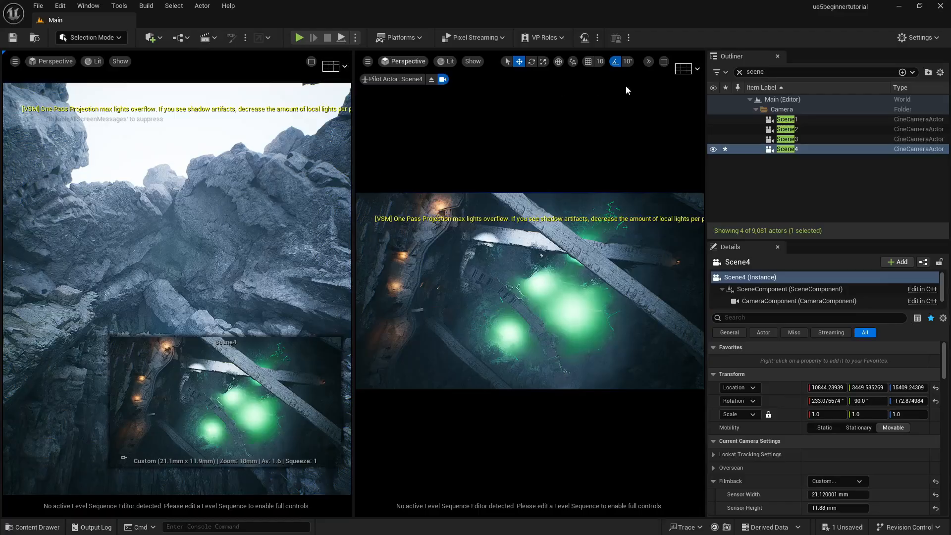
Maximize the Scene4 viewport pane and fly the camera down to the fire-lit doorway
click(664, 62)
right_drag(446, 277, 620, 190)
key(d)
key(w)
scroll(630, 207, up, 2)
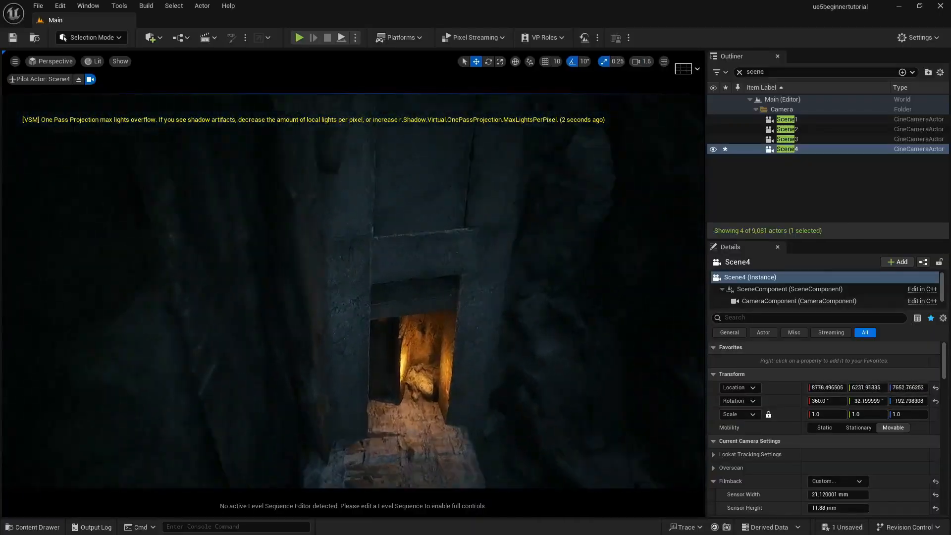
Fly Scene4 into the cave at about X 7042, Y 429, Z 3117, looking up at the crossing beams and ruins
key(w)
right_drag(353, 291, 676, 149)
key(w)
key(w)
key(d)
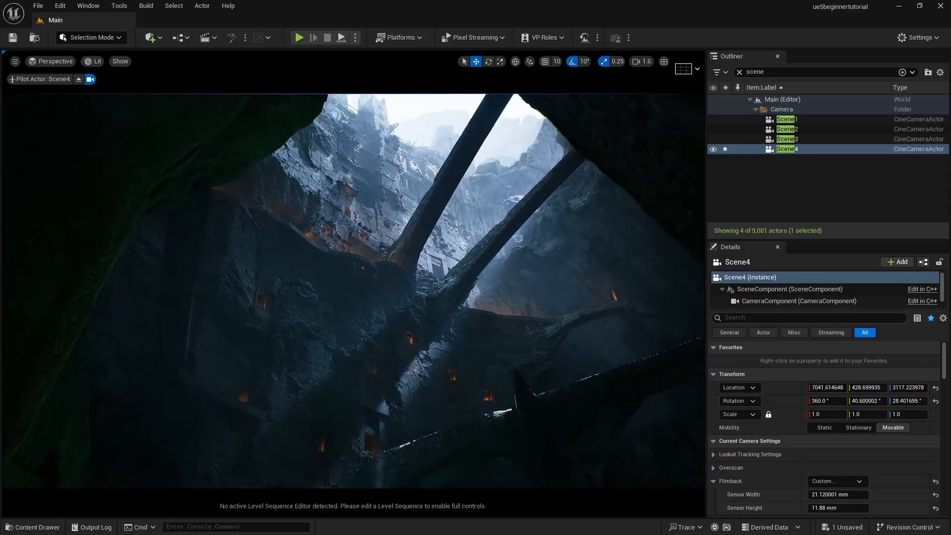
Set Scene4's current focal length to 34
scroll(798, 483, down, 5)
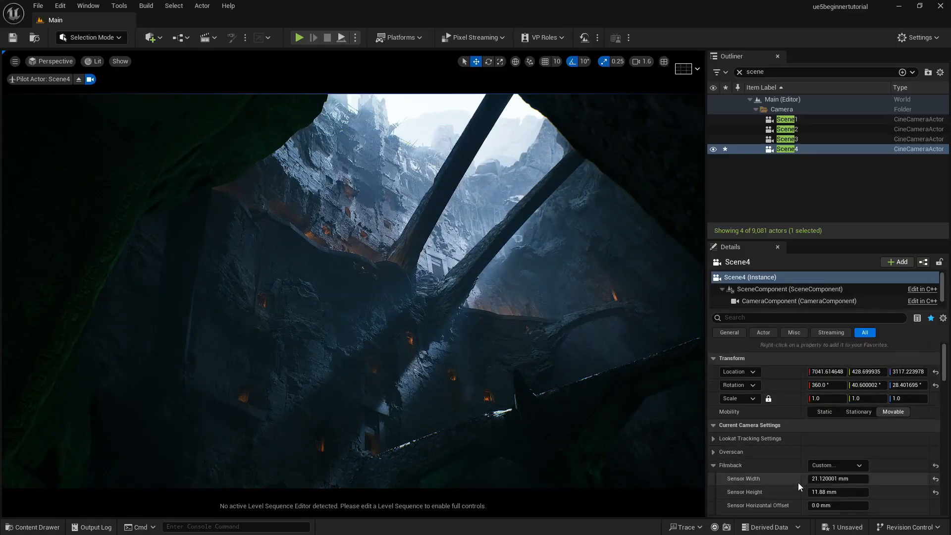
scroll(818, 478, down, 4)
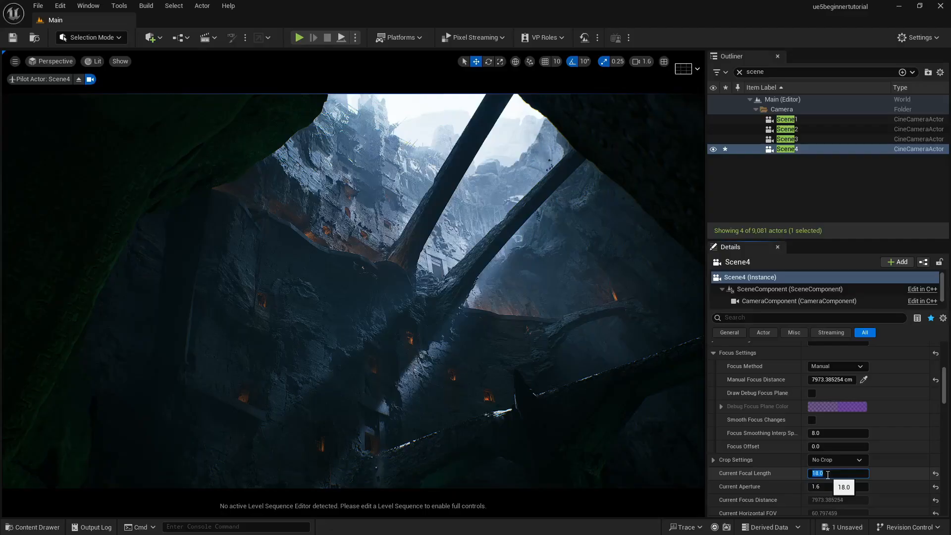
key(Return)
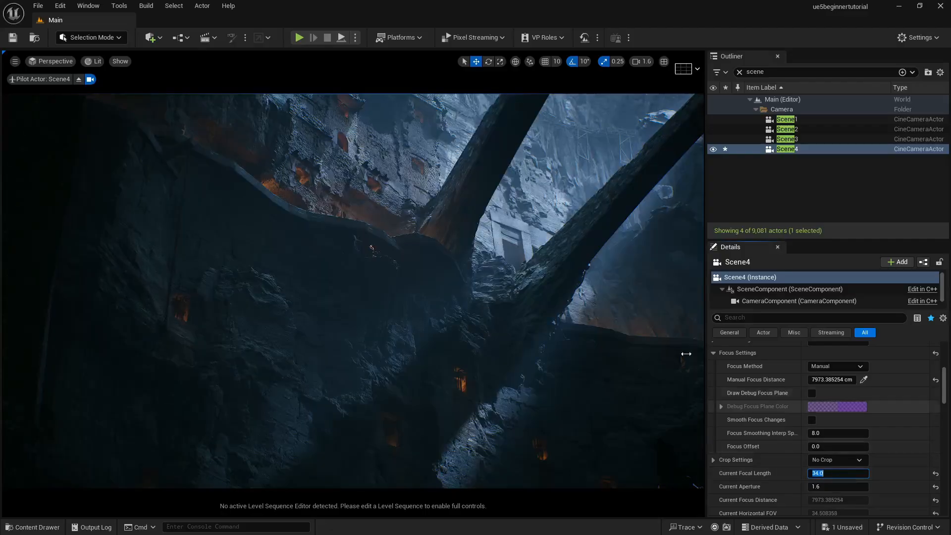
Aim Scene4 up at the ruined tower and set its manual focus distance to about 13744 cm, checking with the debug focus plane
mouse_move(475, 340)
right_down()
mouse_move(479, 350)
mouse_move(472, 331)
right_up()
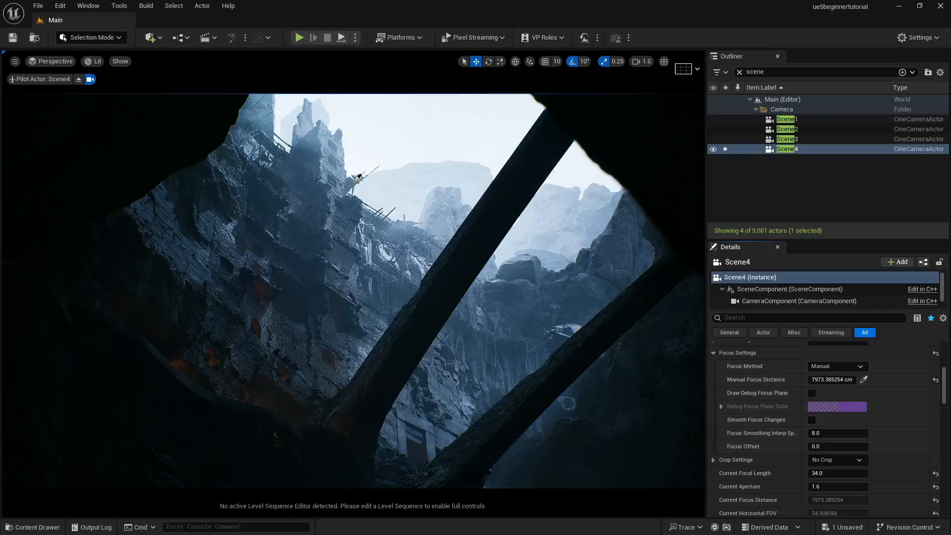
click(359, 177)
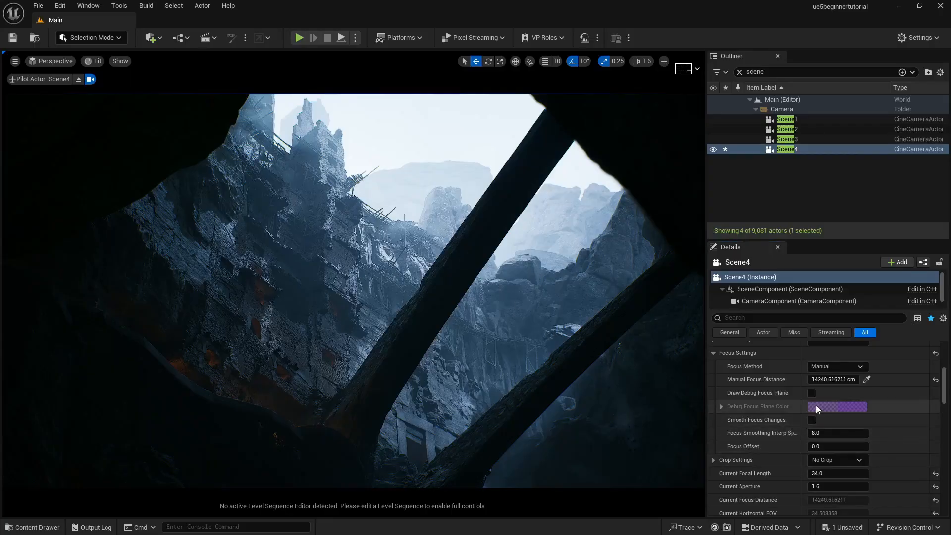
click(812, 393)
mouse_move(826, 379)
mouse_down()
mouse_move(794, 380)
mouse_move(805, 380)
mouse_up()
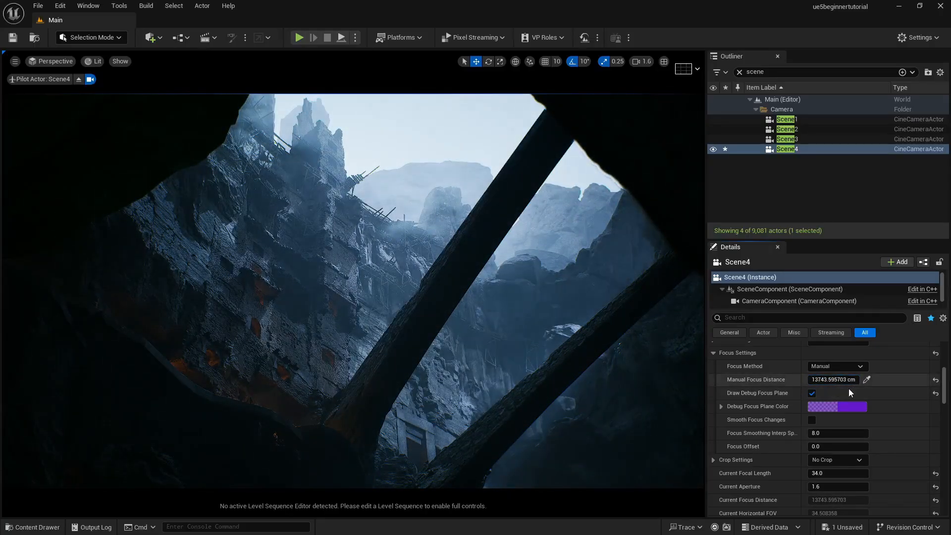
click(812, 393)
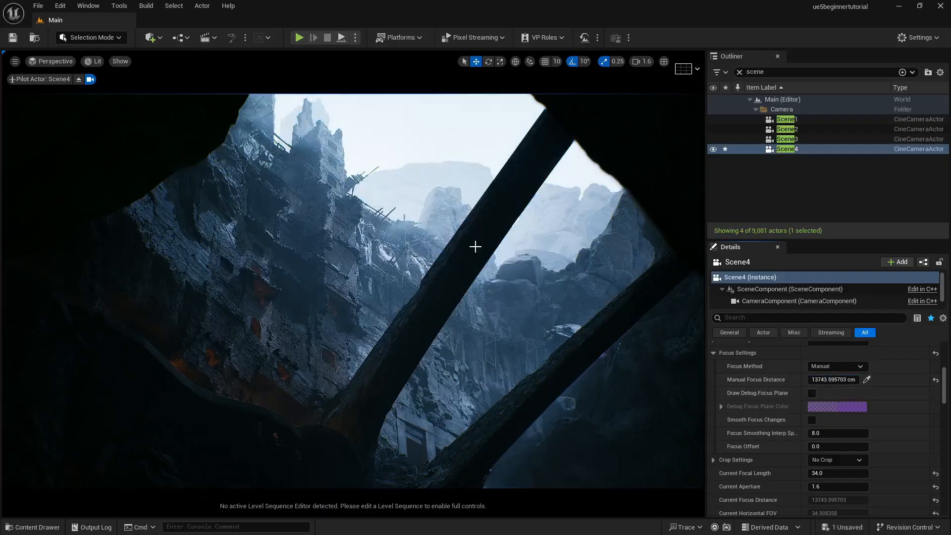
Set Scene4's focal length to 80, turn the camera to the ruined tower and sample the manual focus distance from it
click(822, 473)
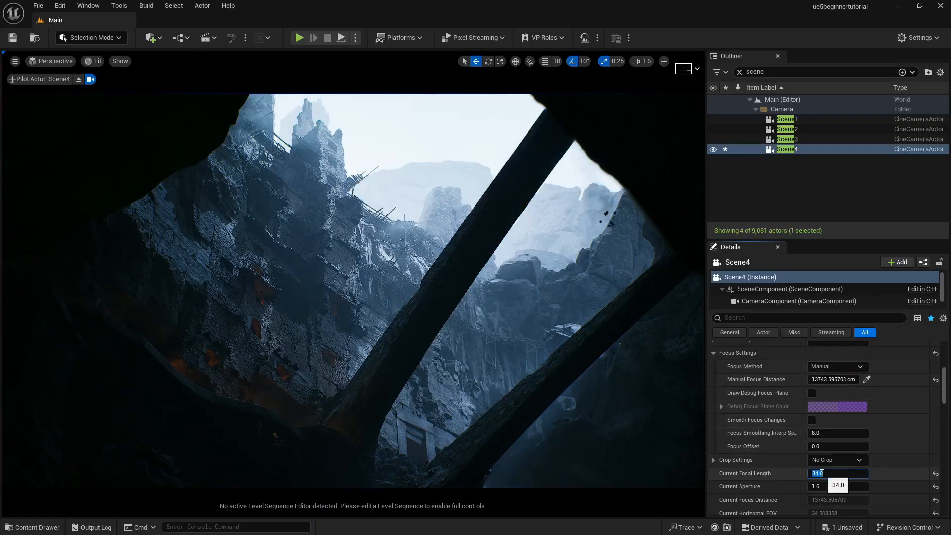
text(5)
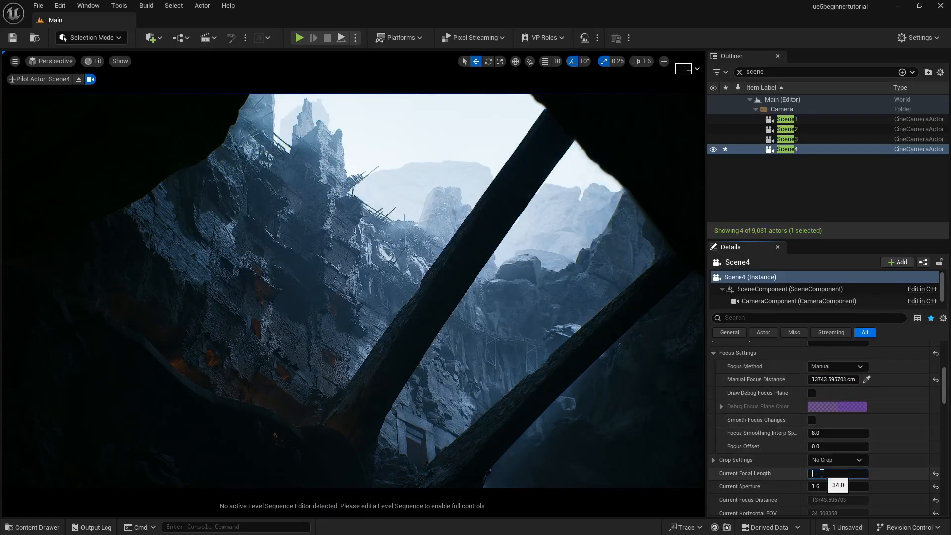
text(80)
key(Return)
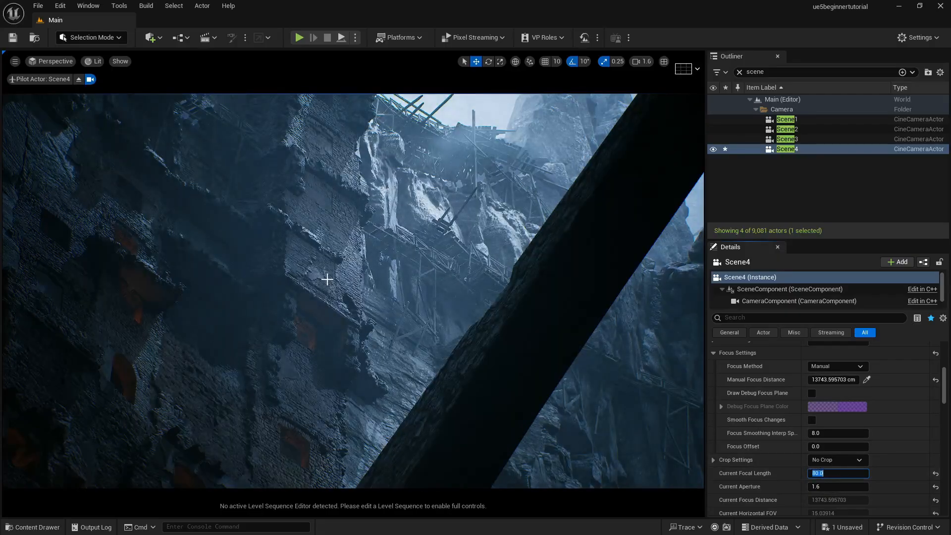
right_drag(327, 278, 321, 263)
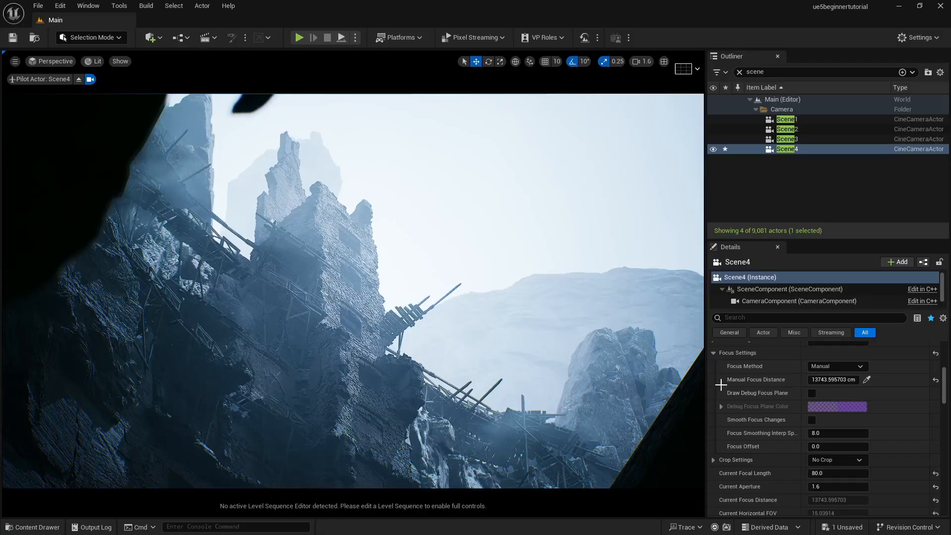
click(867, 380)
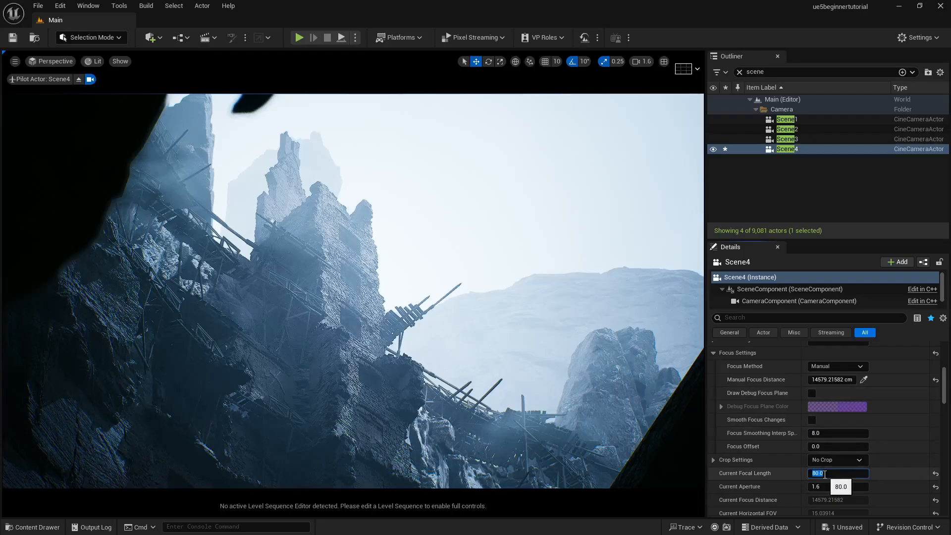
Try a focal length of 44 on Scene4, then set it to 34
click(825, 475)
text(44)
key(Return)
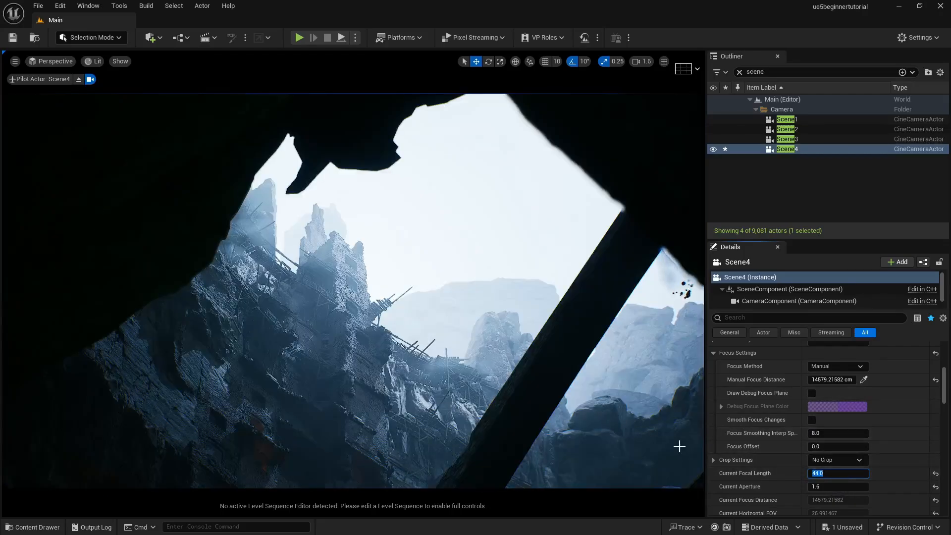
text(34)
key(Return)
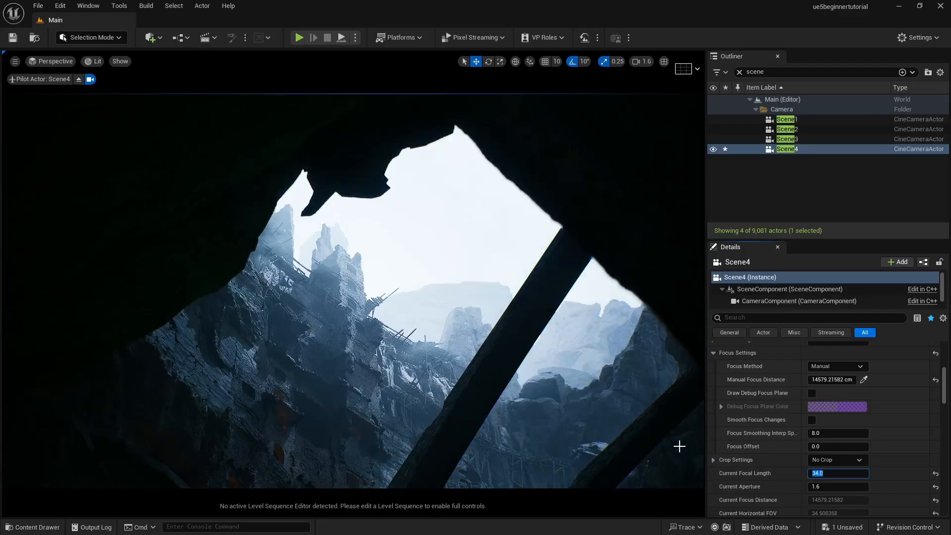
Fly Scene4 to about X 7124, Y 508, Z 3250, framing the ruins and sky behind the crossing beams
key(w)
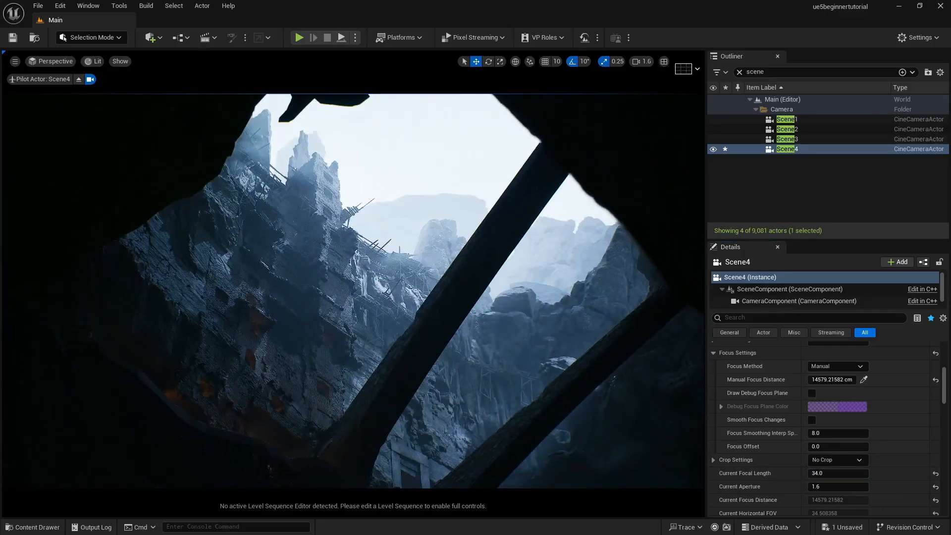
key(s)
key(w)
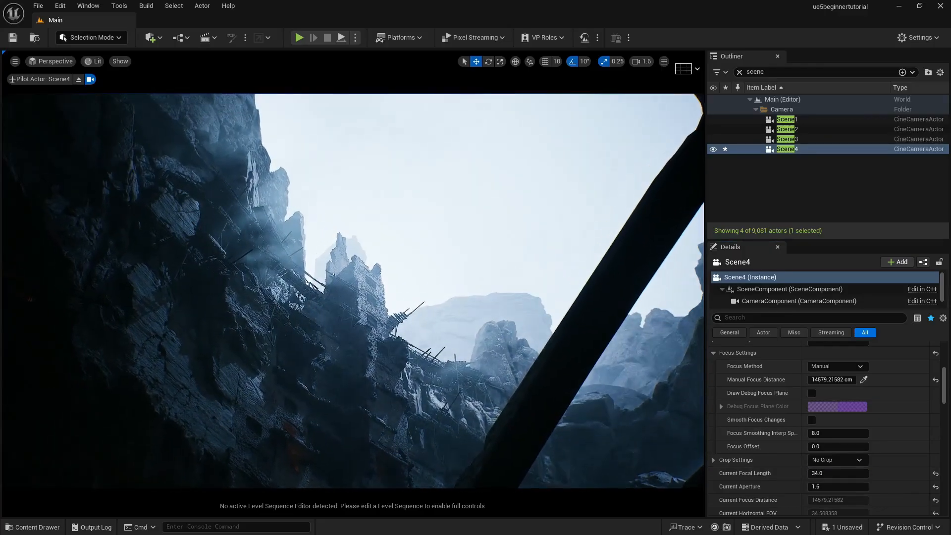
key(s)
mouse_move(352, 291)
right_down()
mouse_move(351, 317)
mouse_move(350, 309)
right_up()
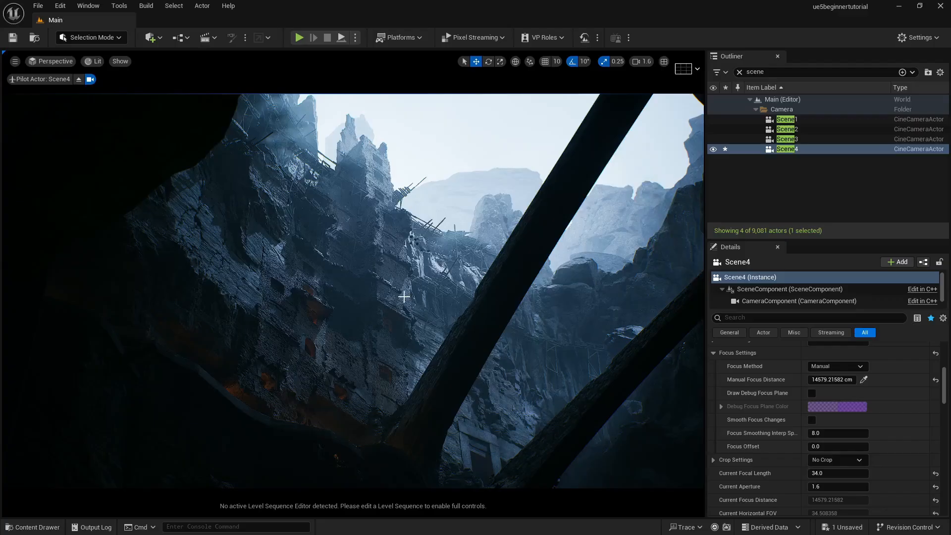
Duplicate the Scene4 camera and switch the viewport to pilot the duplicate, Scene5
click(785, 150)
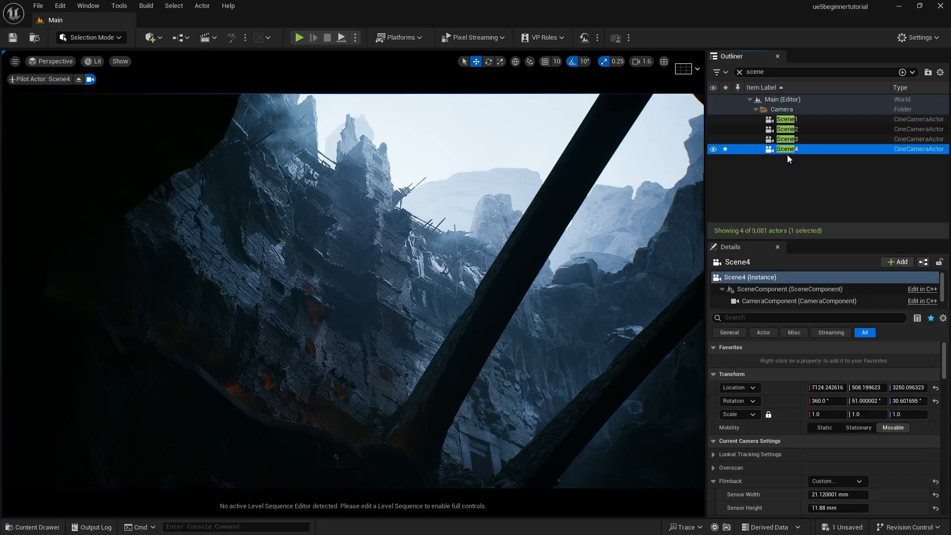
key(ctrl+d)
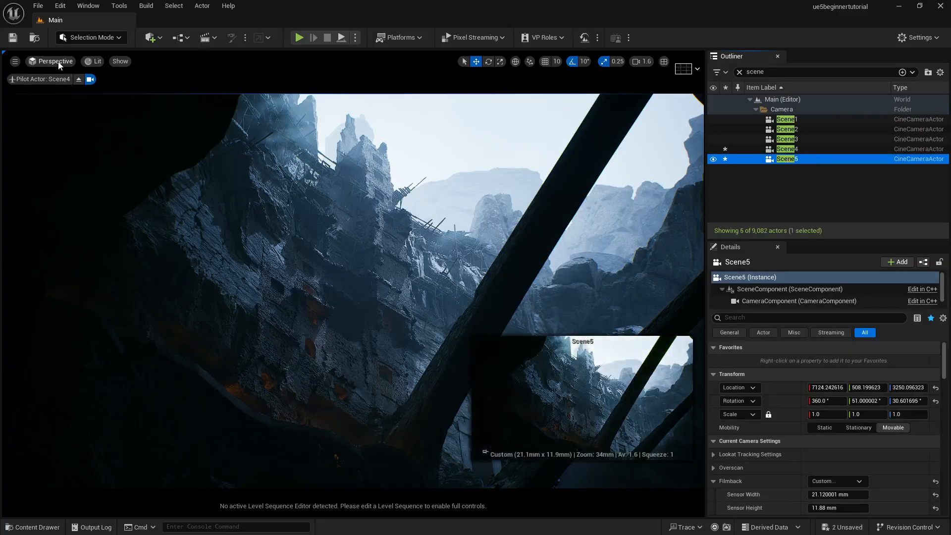
click(56, 61)
mouse_move(95, 173)
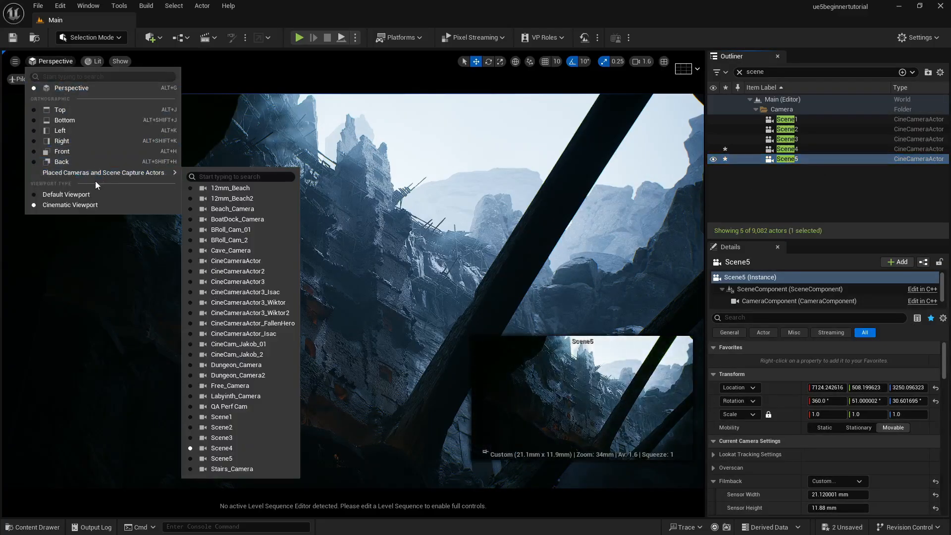
click(220, 459)
Fly Scene5 to about X 6028, Y -1328, Z 2650, facing the wooden stairs lit in green
right_drag(496, 223, 558, 326)
key(w)
key(a)
key(d)
scroll(537, 325, down, 4)
scroll(547, 319, down, 3)
key(q)
key(s)
key(q)
scroll(541, 334, up, 1)
key(q)
key(q)
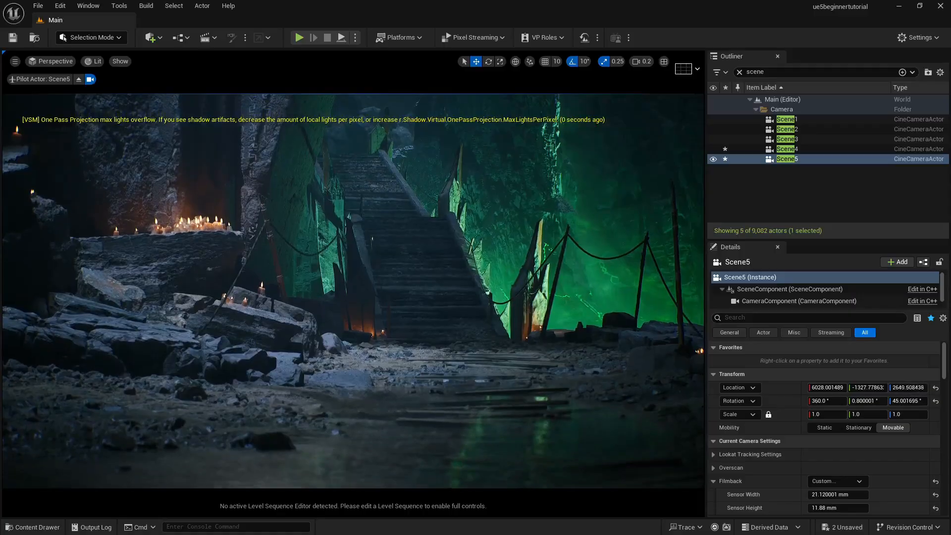
Lower Scene5 toward the water to about Z 2564 and turn it to about 2.4° pitch and 43.6° yaw
key(q)
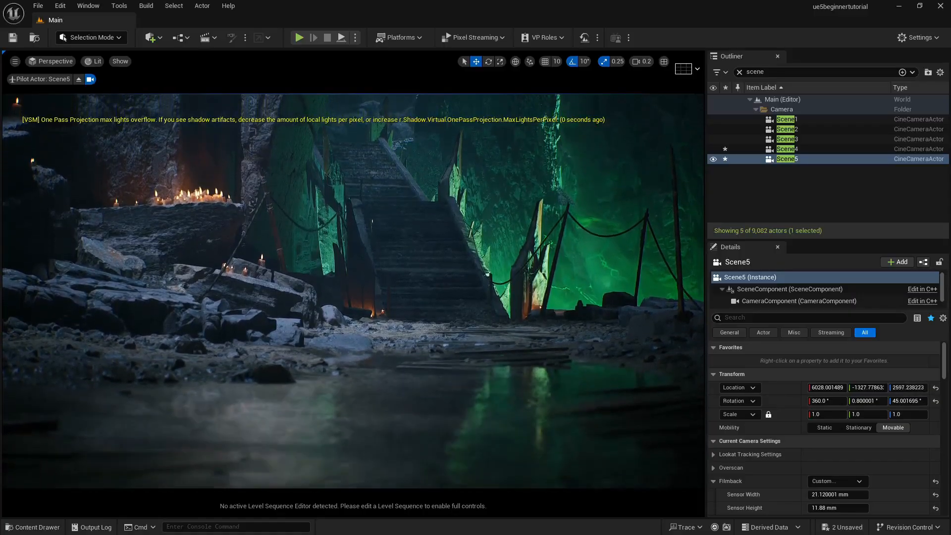
key(q)
right_drag(557, 325, 554, 322)
key(q)
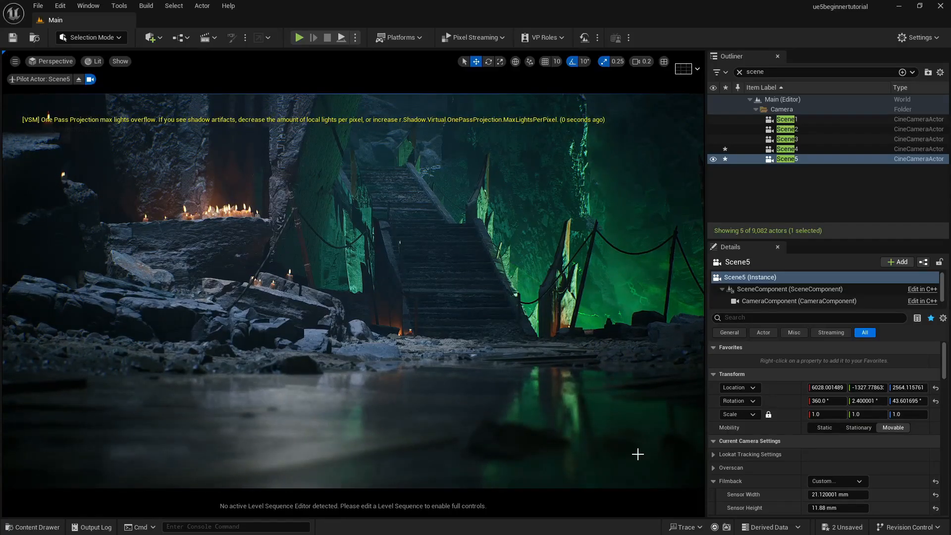
Set Scene5's current focal length to 120
scroll(766, 451, down, 5)
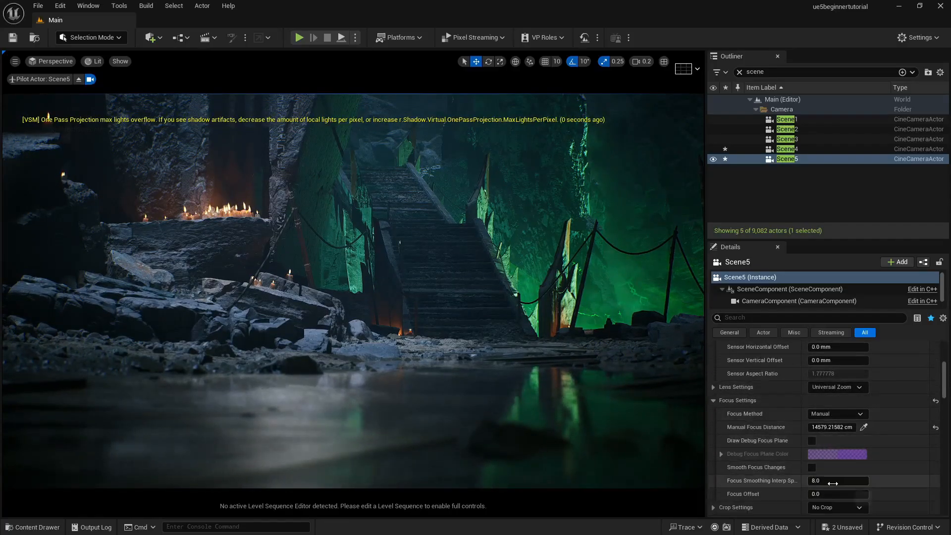
scroll(833, 483, down, 3)
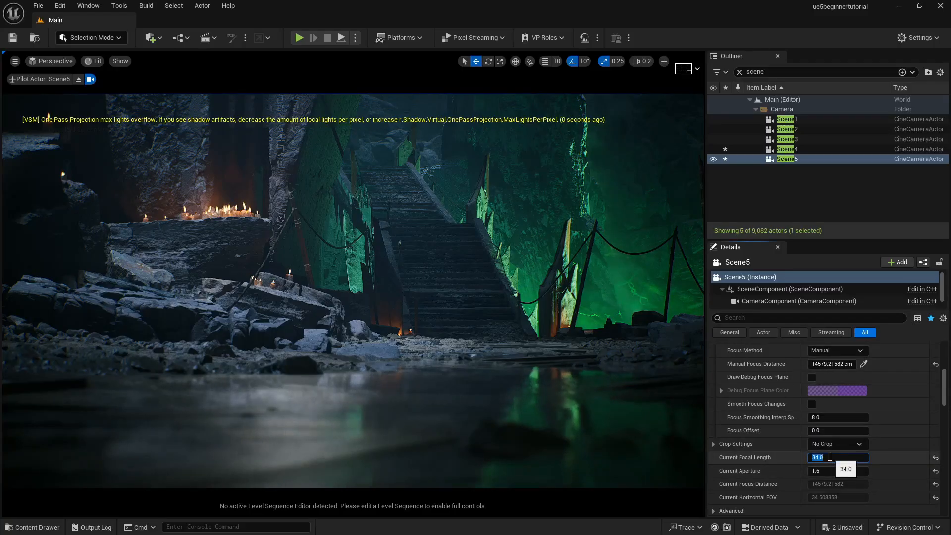
click(830, 457)
text(120)
key(Return)
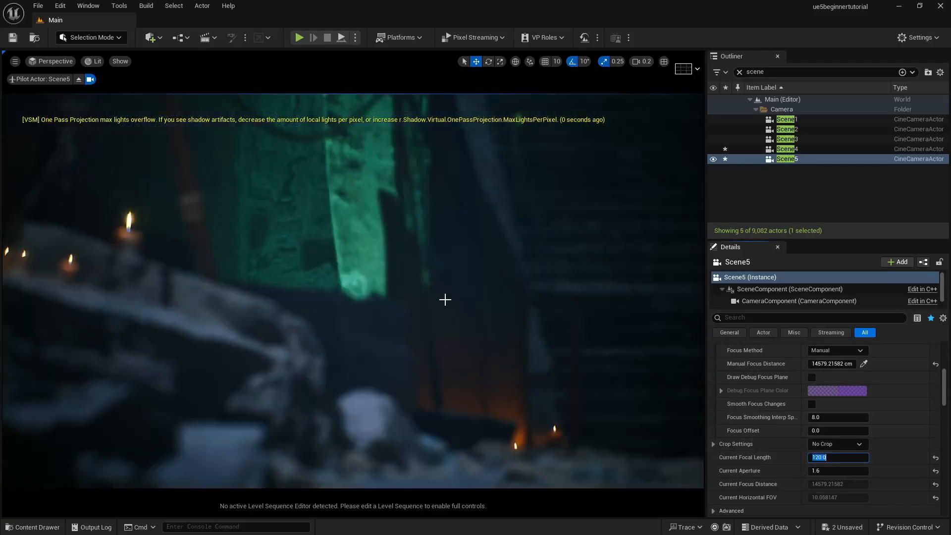
Frame the rocks and candles at the foot of the stairs with Scene5 and sample the focus distance from the foreground ground
mouse_move(439, 305)
right_down()
mouse_move(404, 309)
mouse_move(422, 297)
mouse_move(407, 289)
mouse_move(446, 298)
right_up()
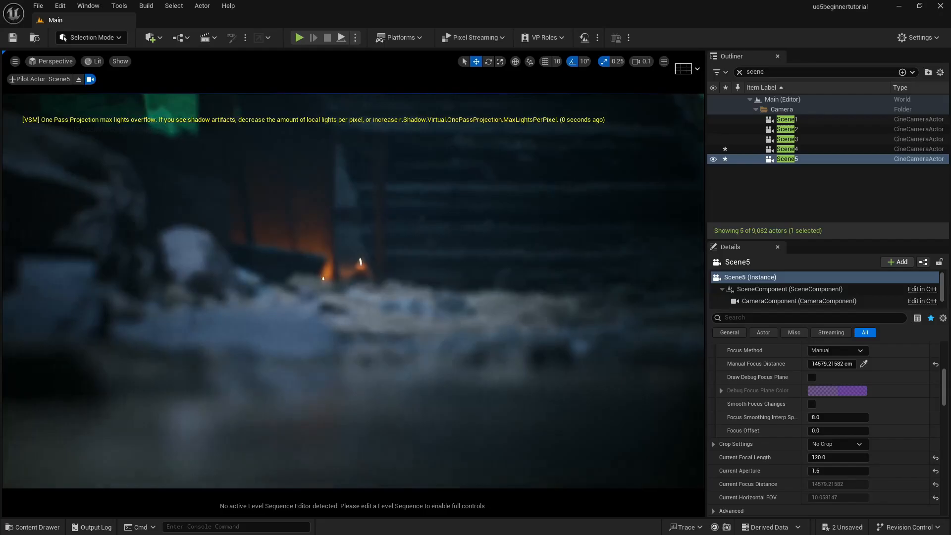
scroll(353, 292, up, 2)
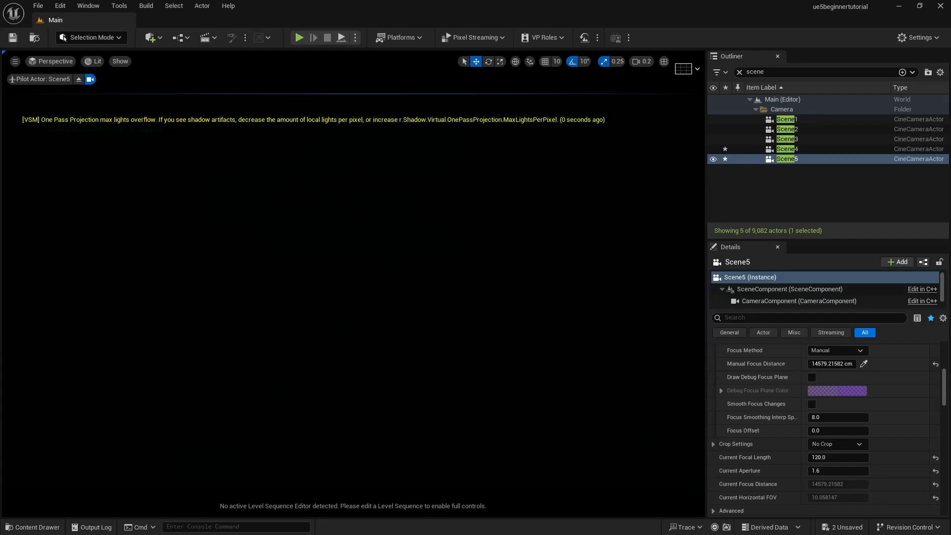
key(w)
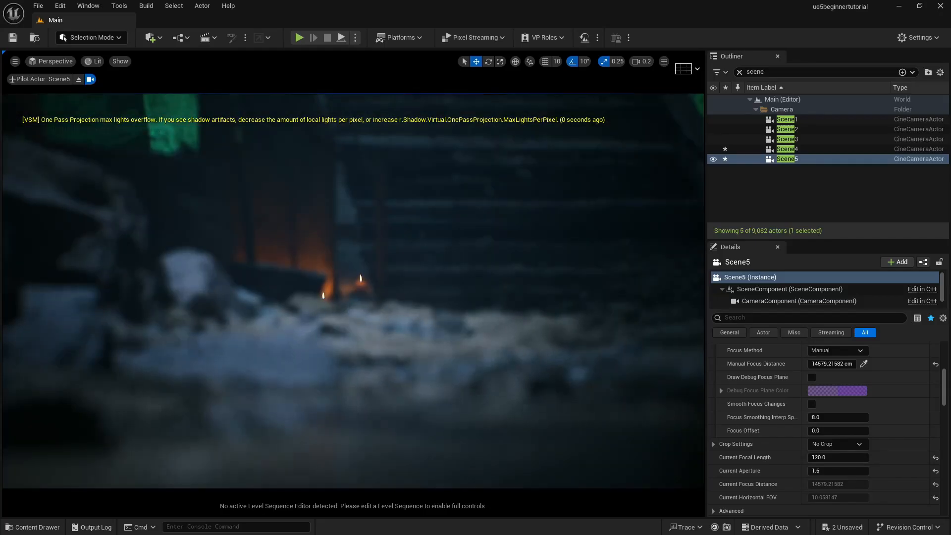
right_drag(353, 291, 334, 296)
scroll(315, 277, up, 2)
key(s)
key(w)
key(q)
key(e)
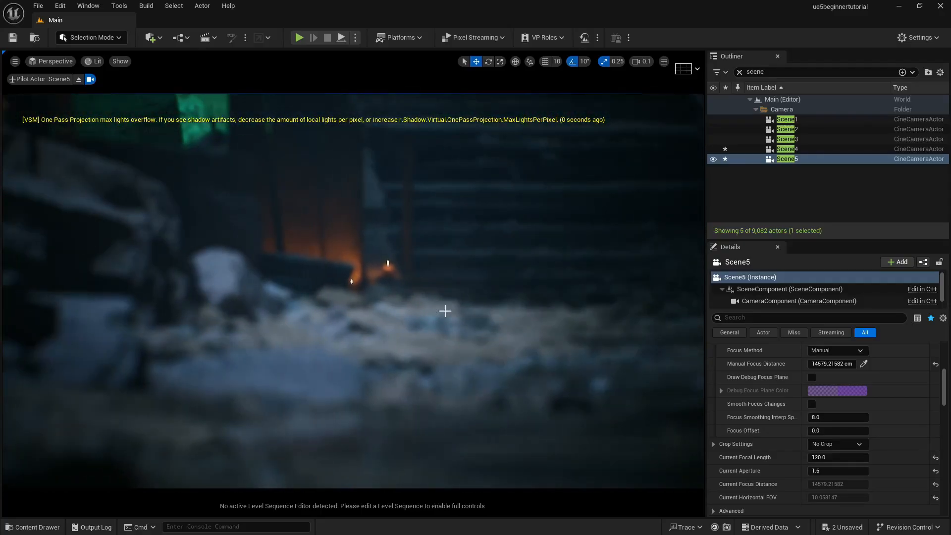
click(863, 364)
click(402, 424)
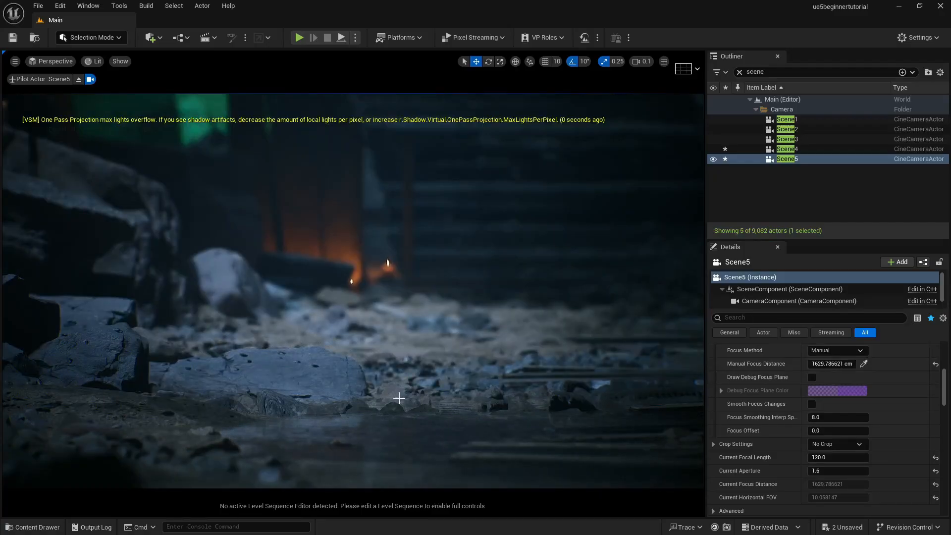
Turn Scene5 to the candle-covered rock ledge and sample the manual focus distance from the candles
right_drag(400, 398, 398, 386)
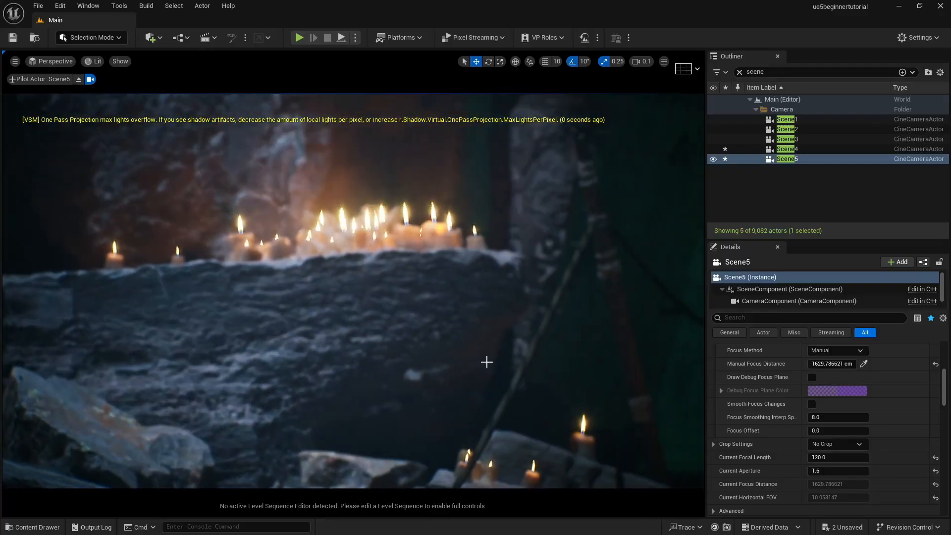
click(864, 364)
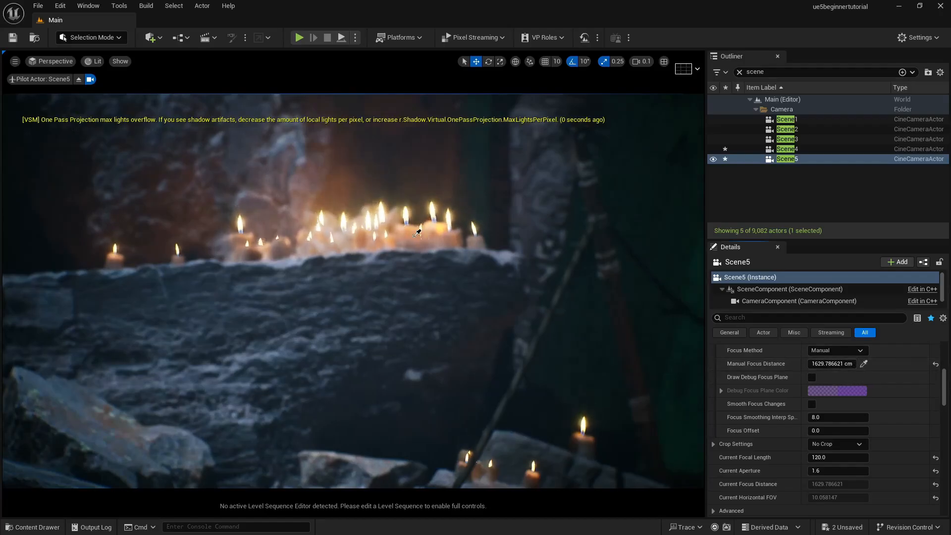
click(410, 245)
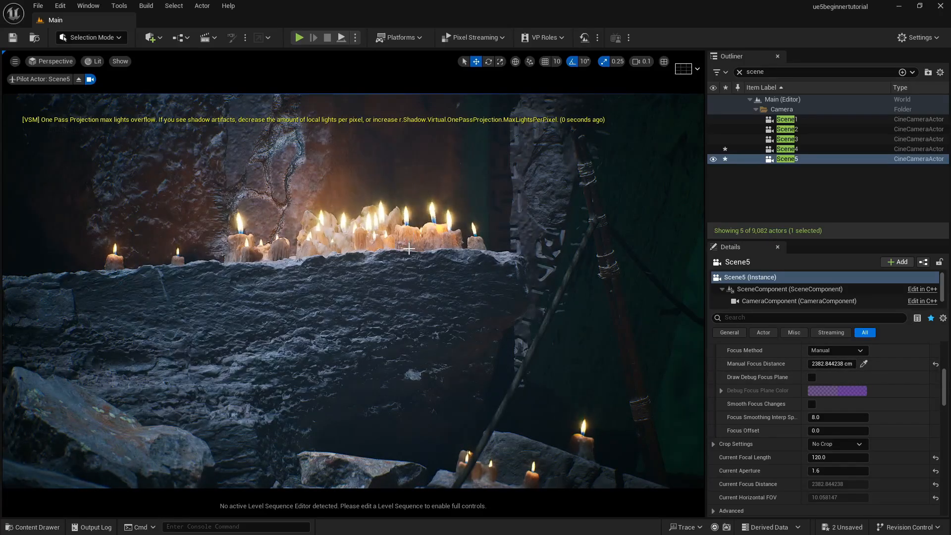
Turn Scene5 to the green-lit post at the head of the stairs and sample the manual focus distance from it
right_drag(410, 245, 412, 109)
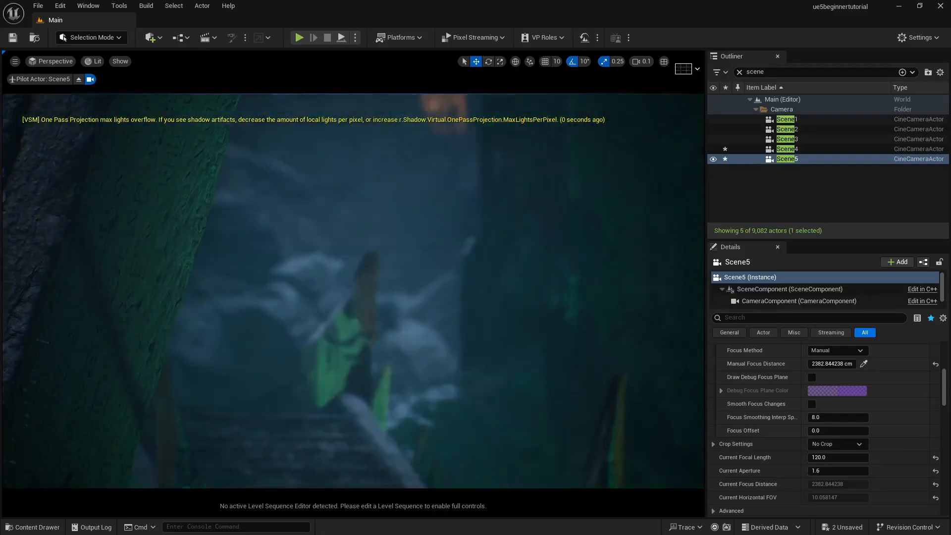
click(864, 364)
click(366, 283)
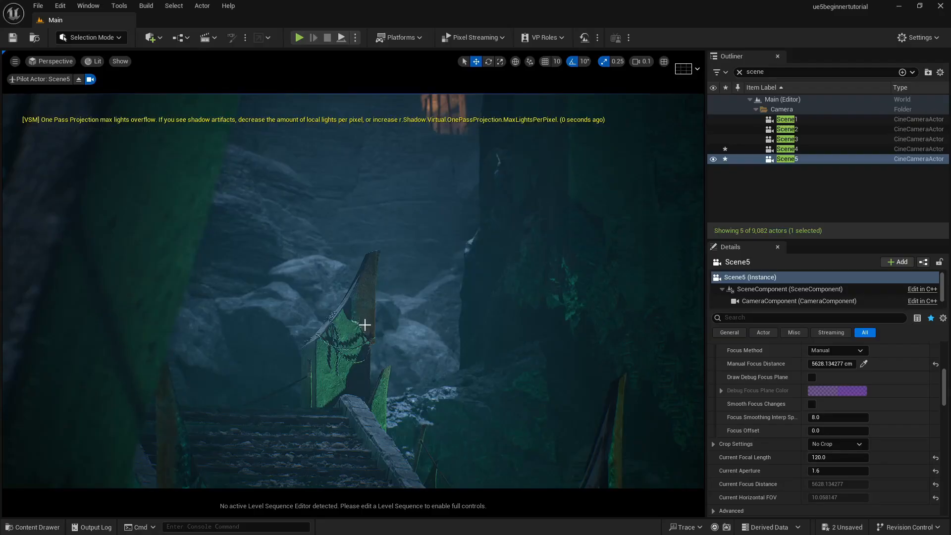
Reposition Scene5 to frame the green-lit posts at the head of the stairs and resample its manual focus distance
right_drag(366, 283, 346, 281)
scroll(353, 282, up, 3)
key(d)
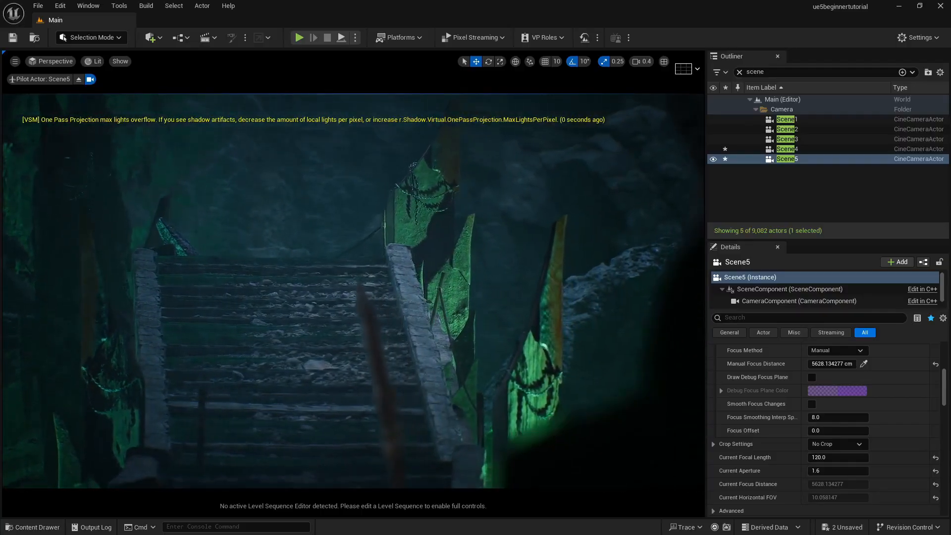
key(a)
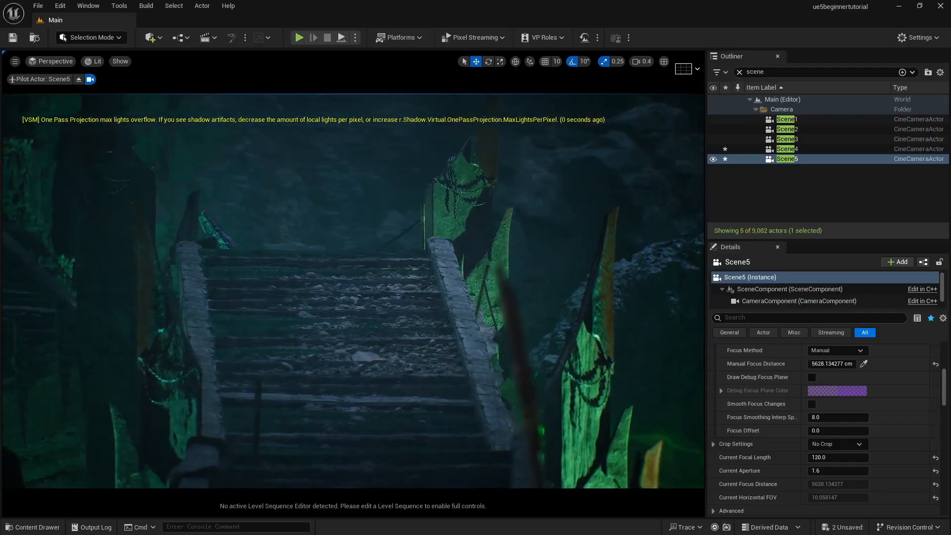
key(s)
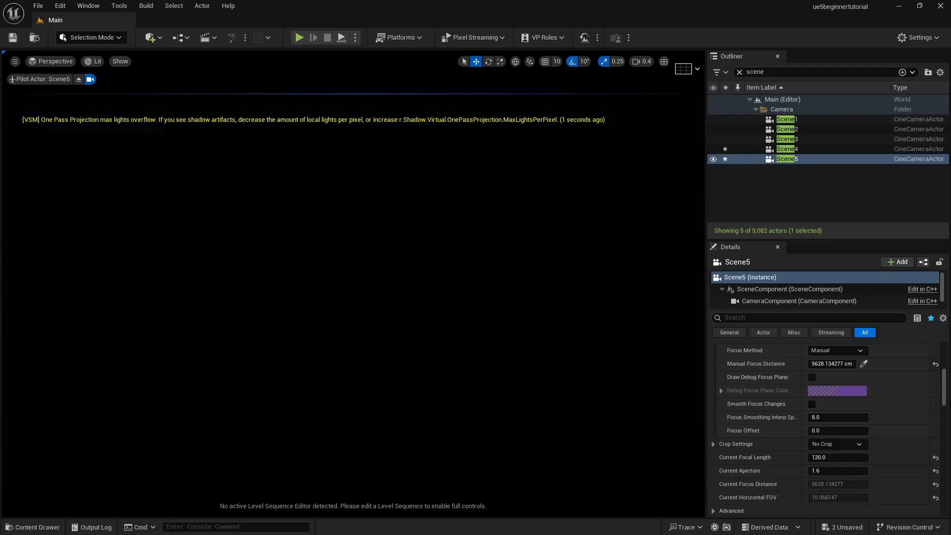
key(w)
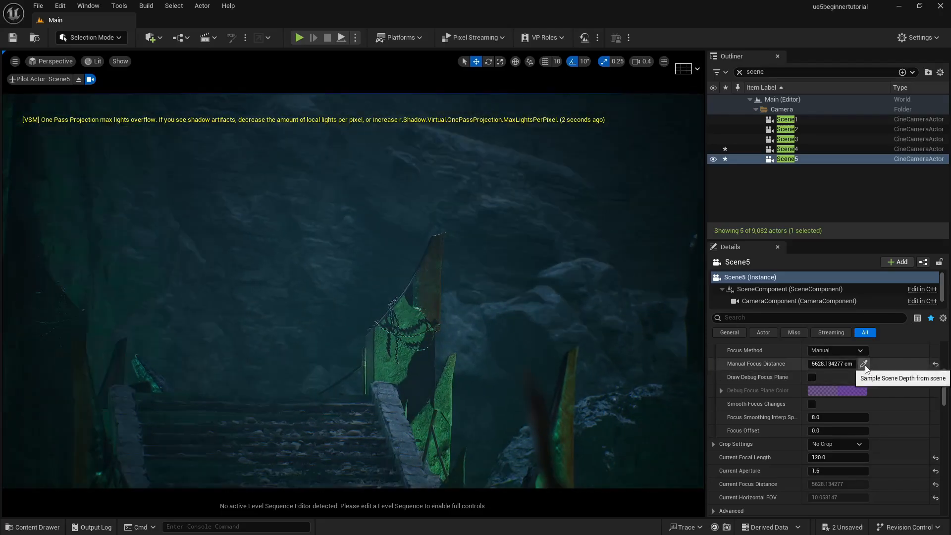
click(864, 363)
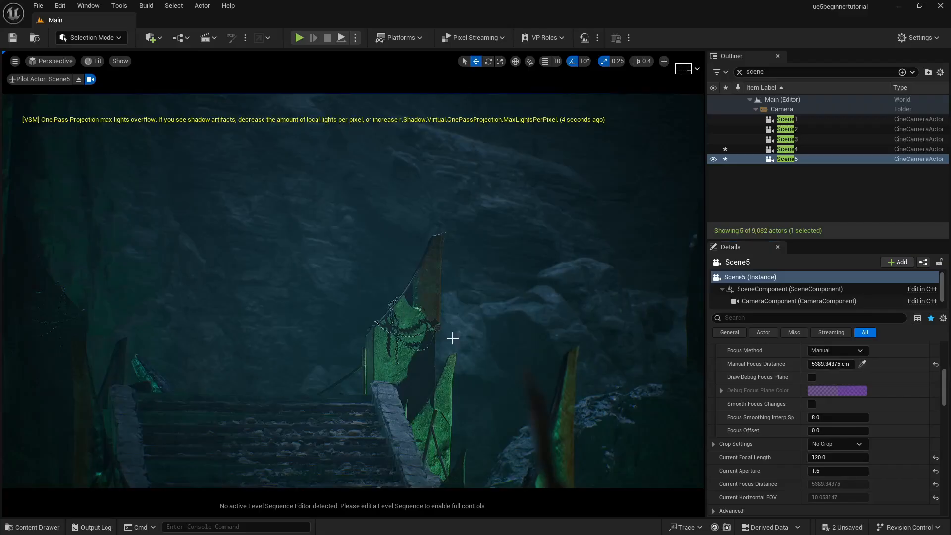
Set Scene5's current aperture to 1.2, turn it to the candles on the rocks and sample focus from the upper candle
click(827, 471)
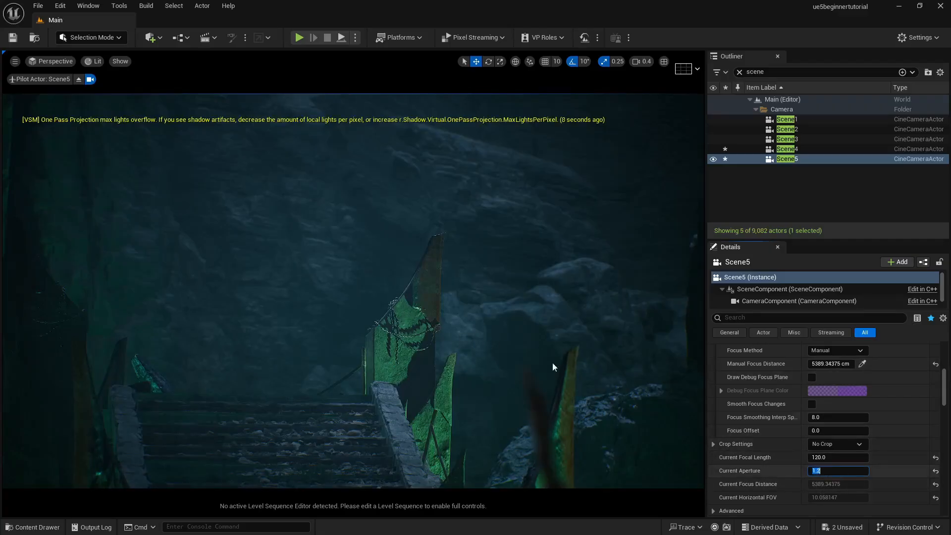
right_drag(409, 273, 328, 289)
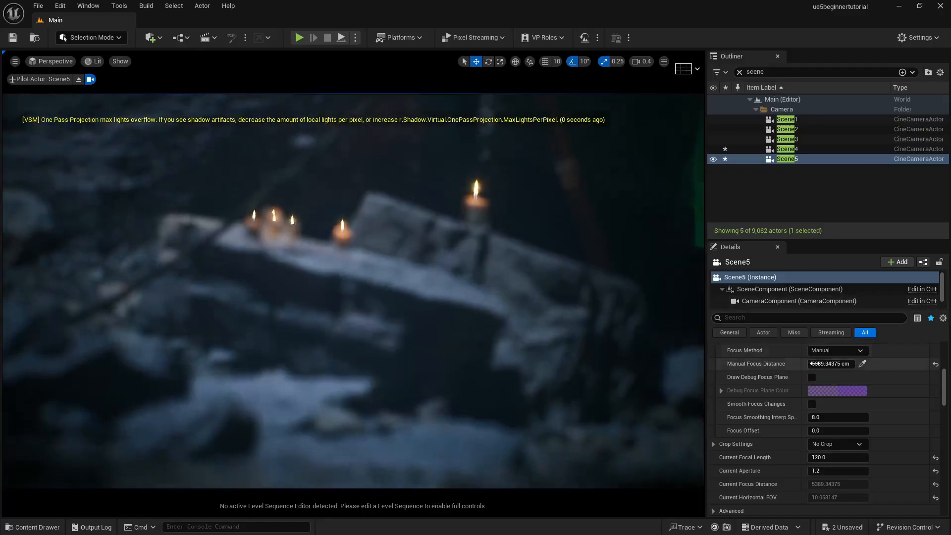
click(477, 203)
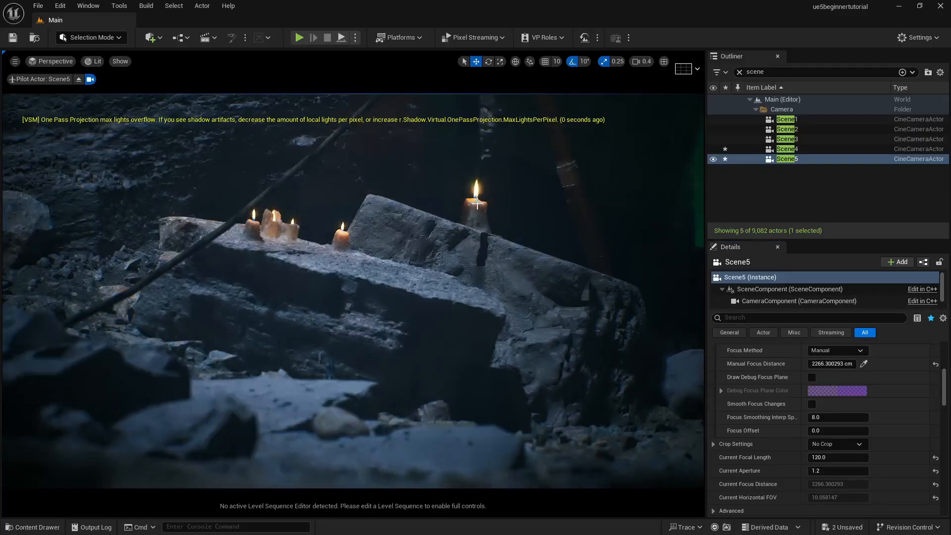
Lower Scene5 to the waterline facing the distant candles and sample the manual focus distance from the near shoreline
mouse_move(371, 397)
right_down()
mouse_move(389, 392)
mouse_move(401, 410)
mouse_move(436, 406)
mouse_move(367, 404)
right_up()
key(a)
key(d)
key(a)
key(e)
key(q)
key(q)
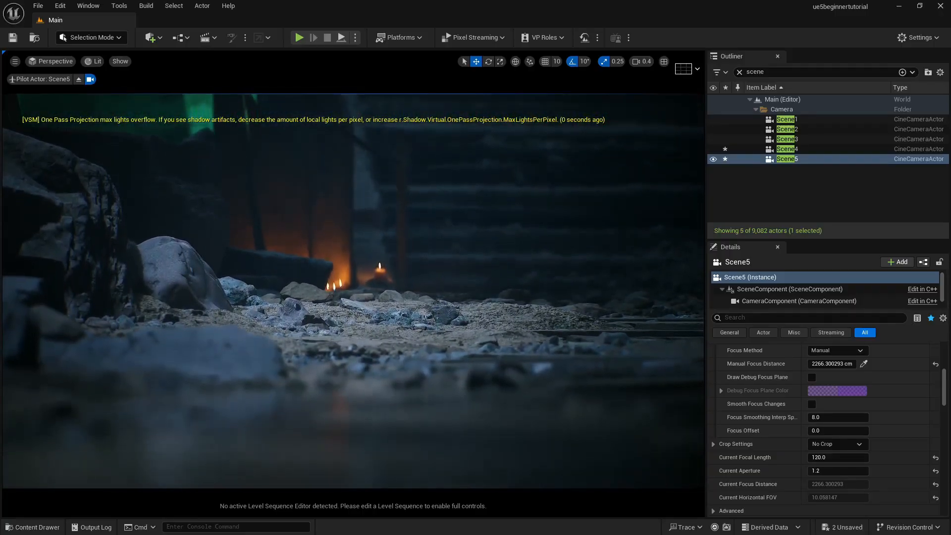
click(863, 363)
click(393, 395)
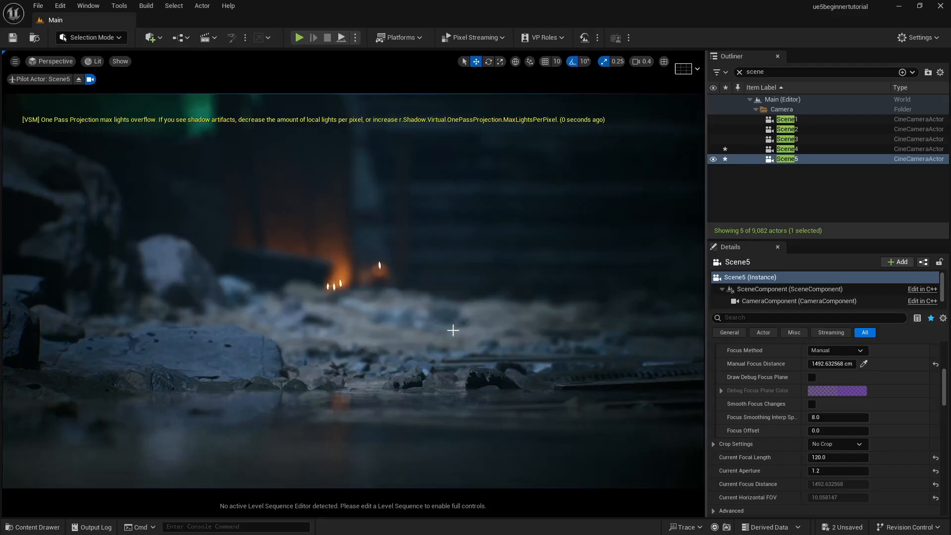
Save the level and switch the viewport to look through the Scene1 camera
key(ctrl+s)
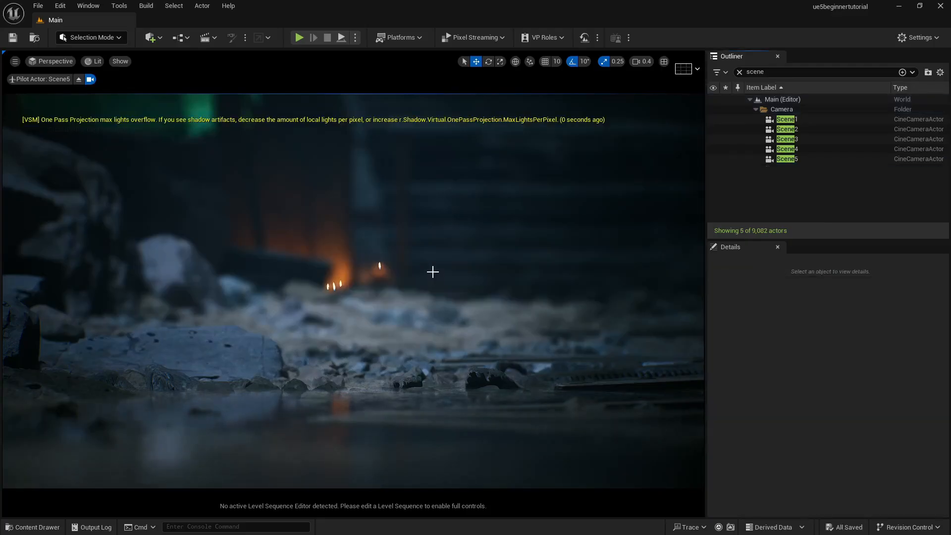
click(43, 63)
mouse_move(128, 173)
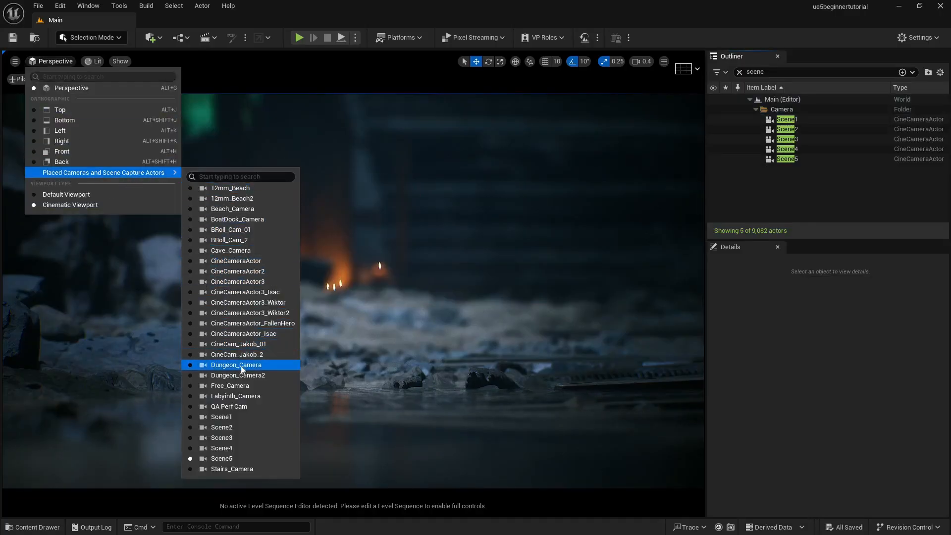
click(249, 421)
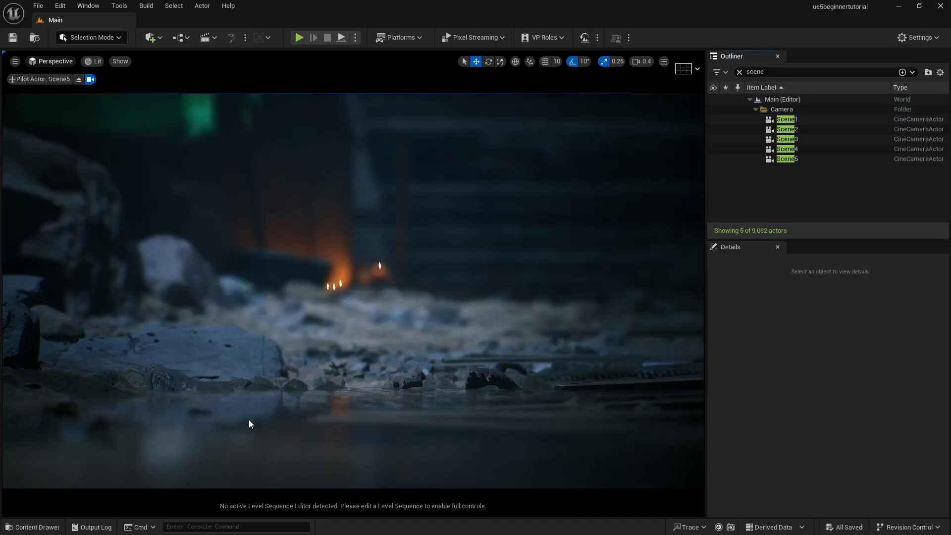
click(68, 65)
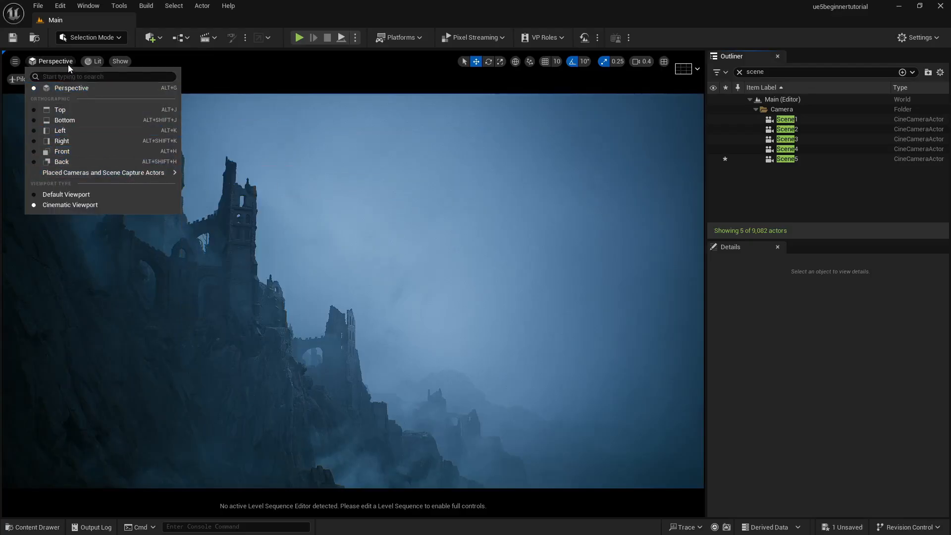
Duplicate the Scene1 camera and look through the copy, Scene6
click(797, 122)
key(ctrl+d)
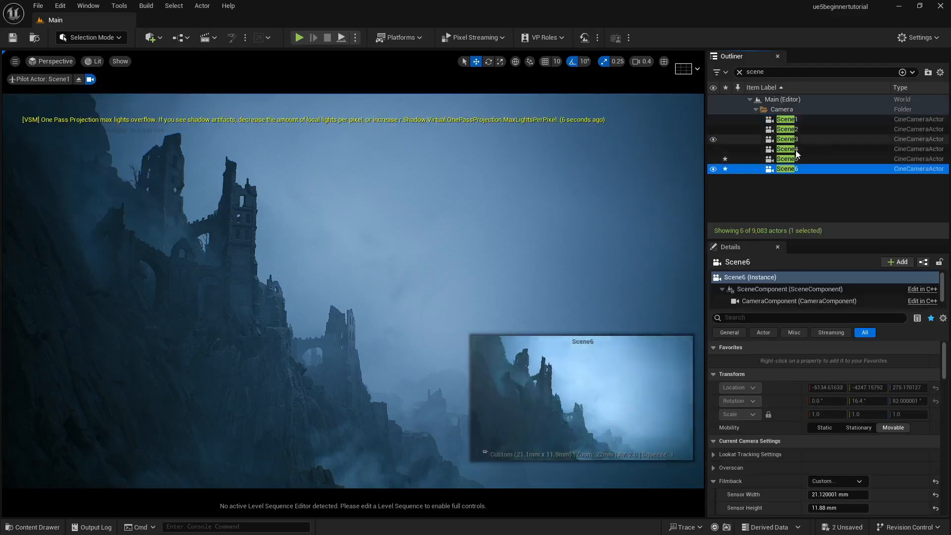
click(56, 61)
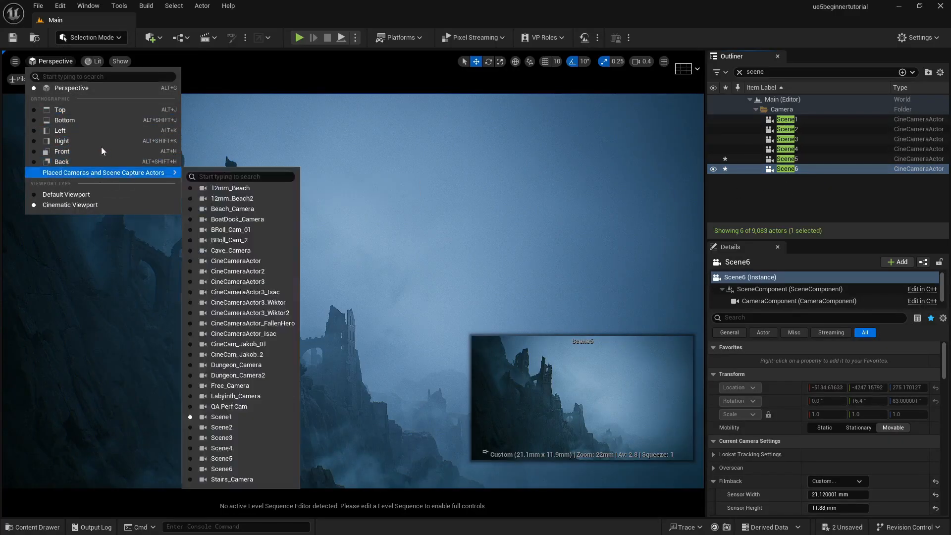
mouse_move(121, 172)
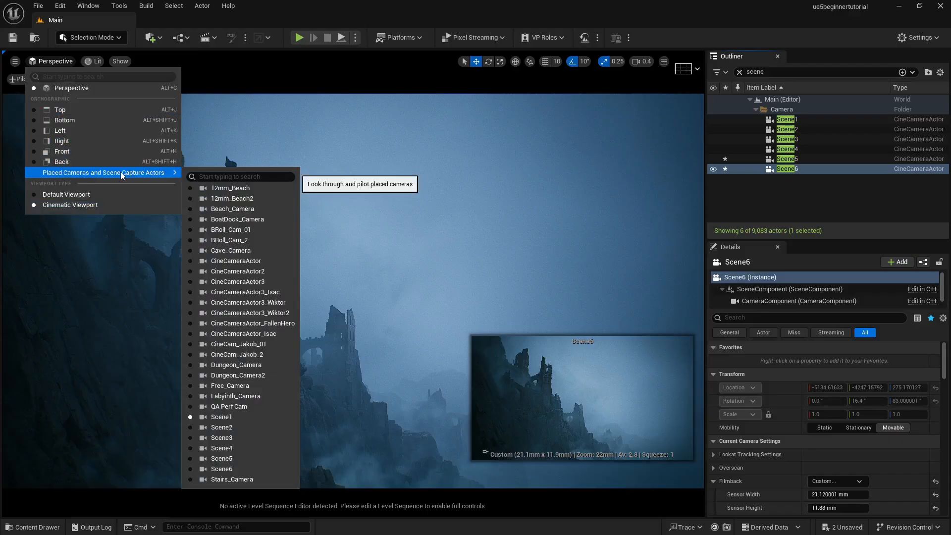
click(222, 469)
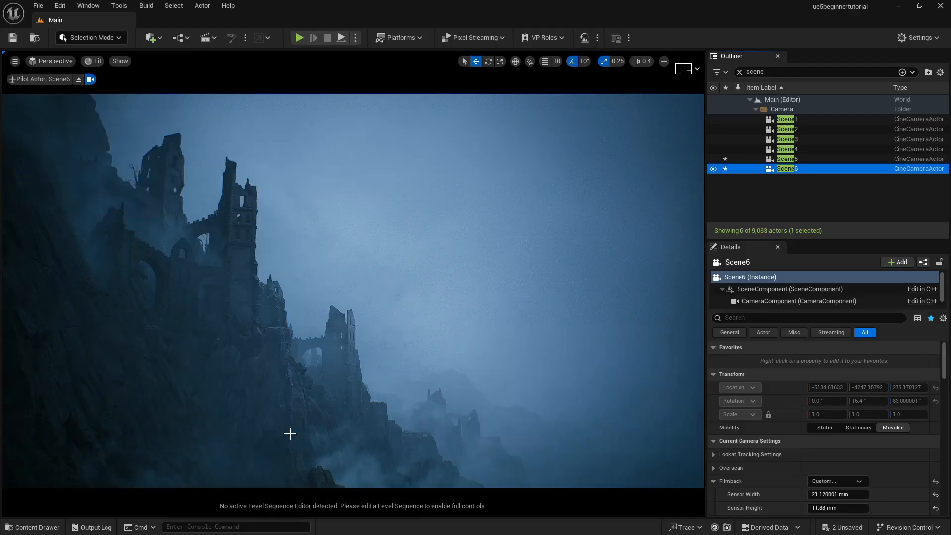
Turn off Lock Actor Movement for the Scene6 camera
right_click(813, 169)
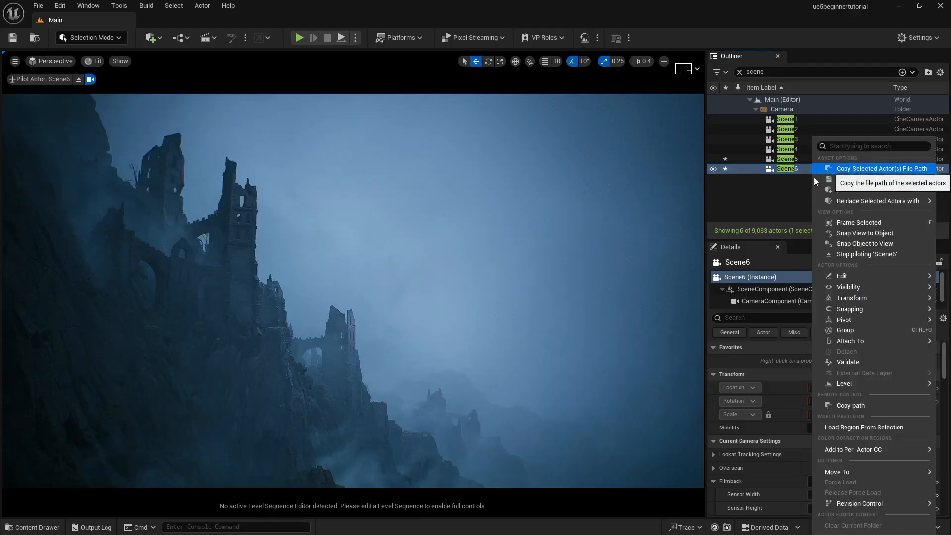
mouse_move(852, 298)
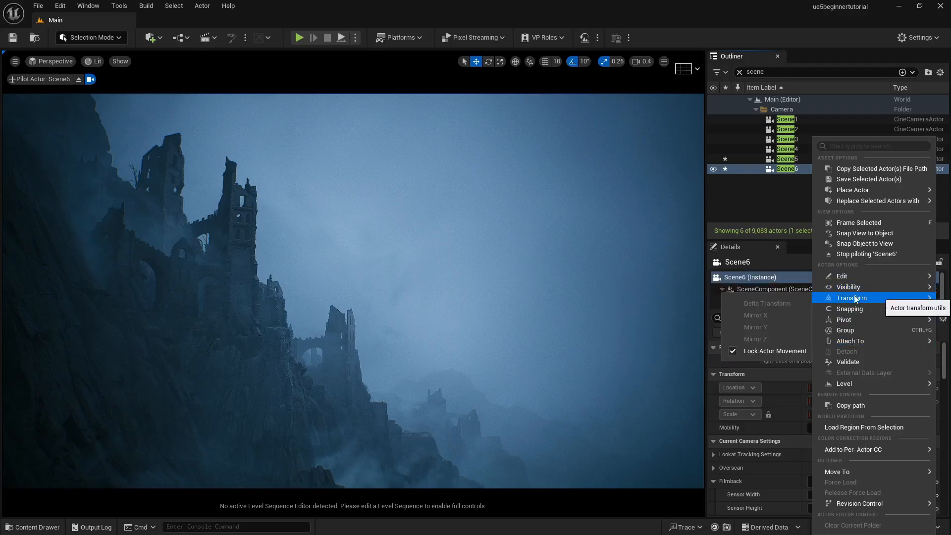
click(769, 352)
Fly Scene6 down to the shore and frame the broken wooden fence against the water and misty cliffs
right_drag(560, 317, 418, 372)
key(w)
scroll(543, 357, up, 3)
scroll(543, 357, up, 3)
key(d)
key(a)
key(w)
key(q)
key(e)
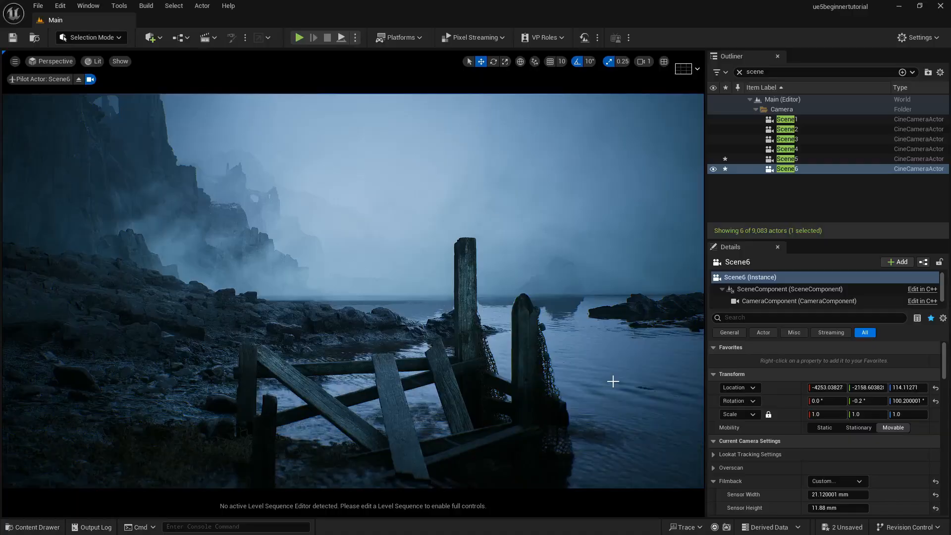
Set Scene6's current focal length to 140 and frame the stacked stones on the shore for sampling the focus distance
scroll(800, 472, down, 8)
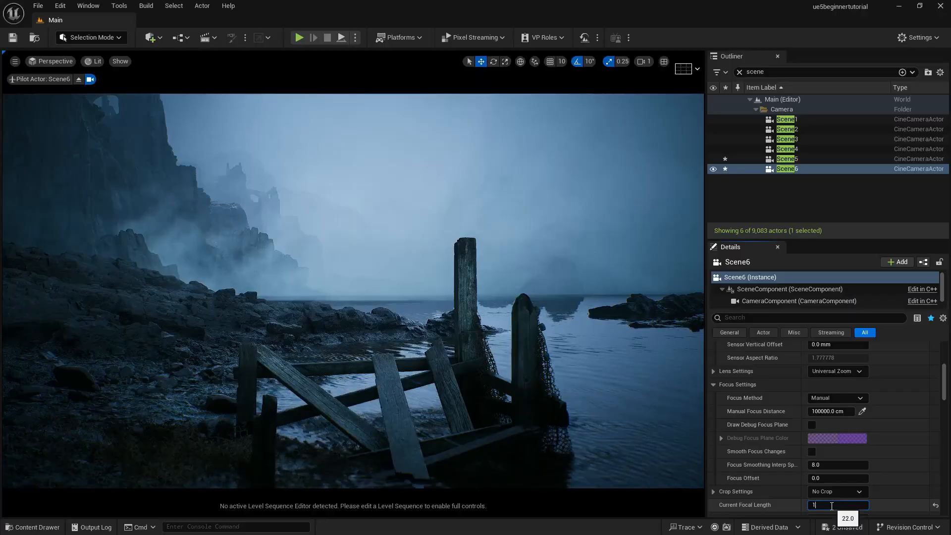
key(Return)
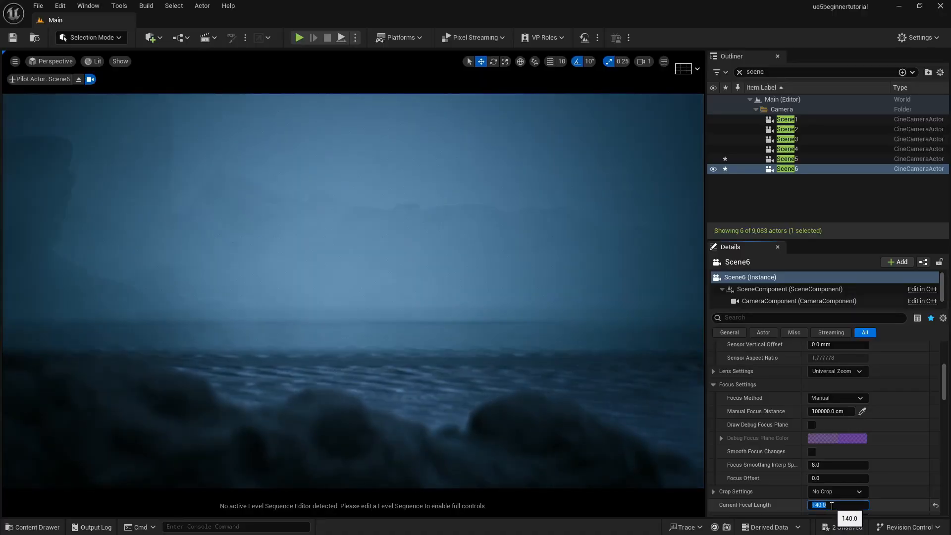
right_drag(553, 390, 444, 396)
scroll(436, 408, up, 4)
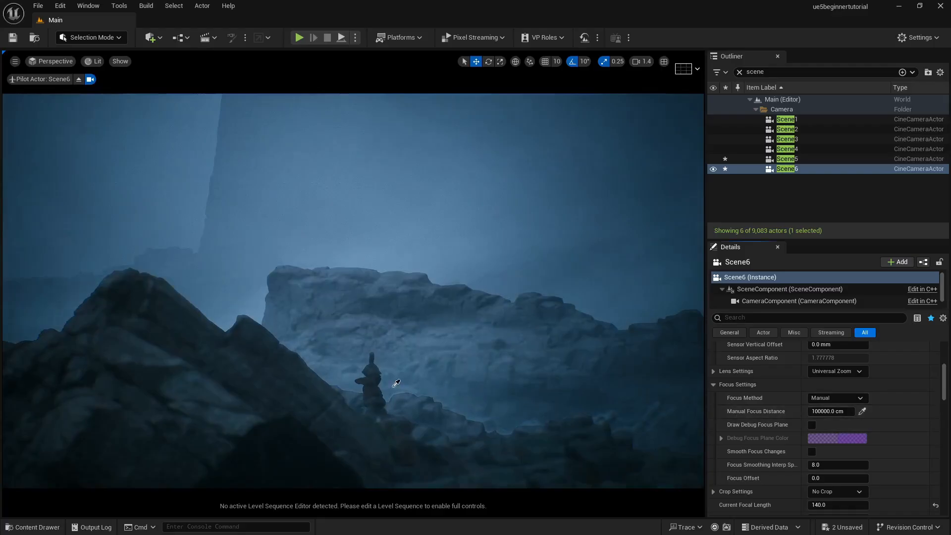
Set Scene6's current focal length to 34 and frame the rocky shore beneath the cliff from across the water
right_drag(414, 367, 629, 424)
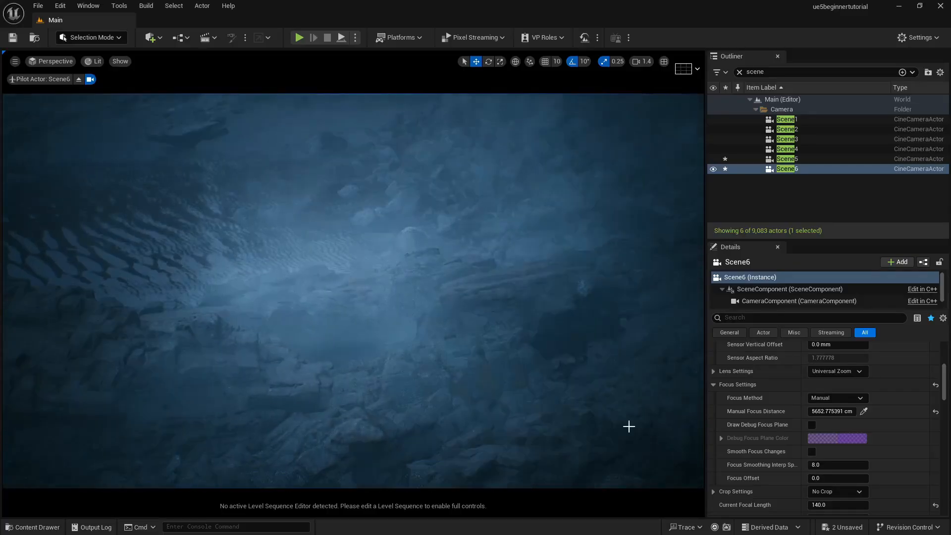
click(824, 505)
text(34)
key(Return)
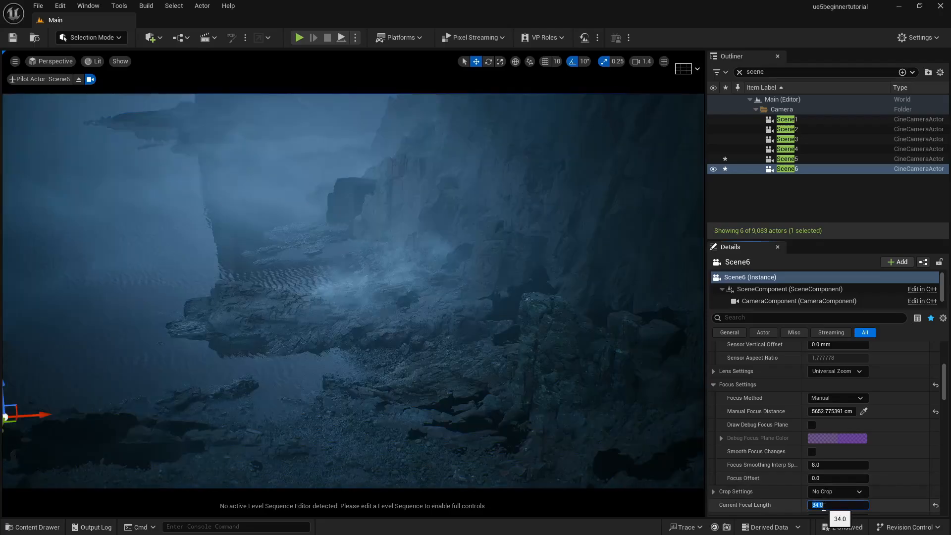
right_drag(535, 396, 411, 337)
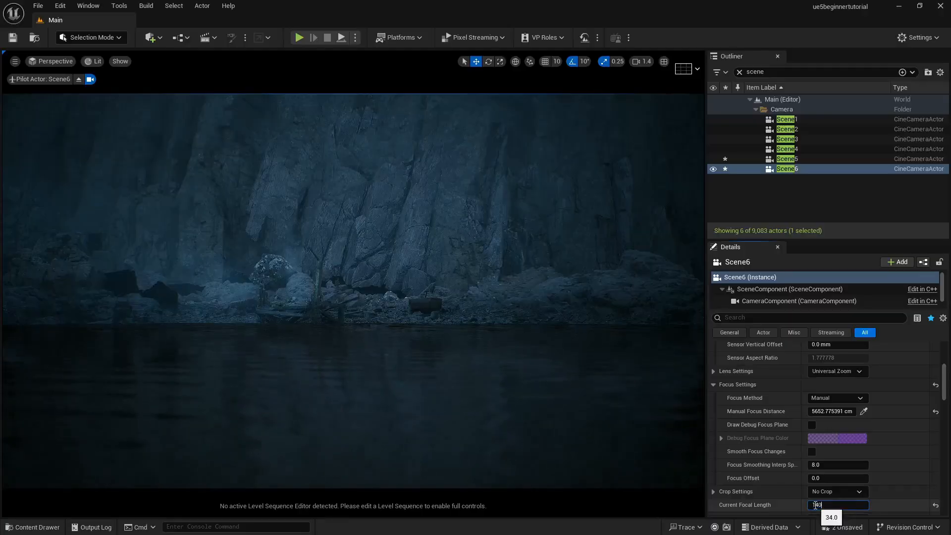
Set Scene6's current focal length to 140 and move it past the wooden walkway to the rocks on the shore
key(Return)
right_drag(509, 370, 672, 320)
key(a)
key(a)
key(w)
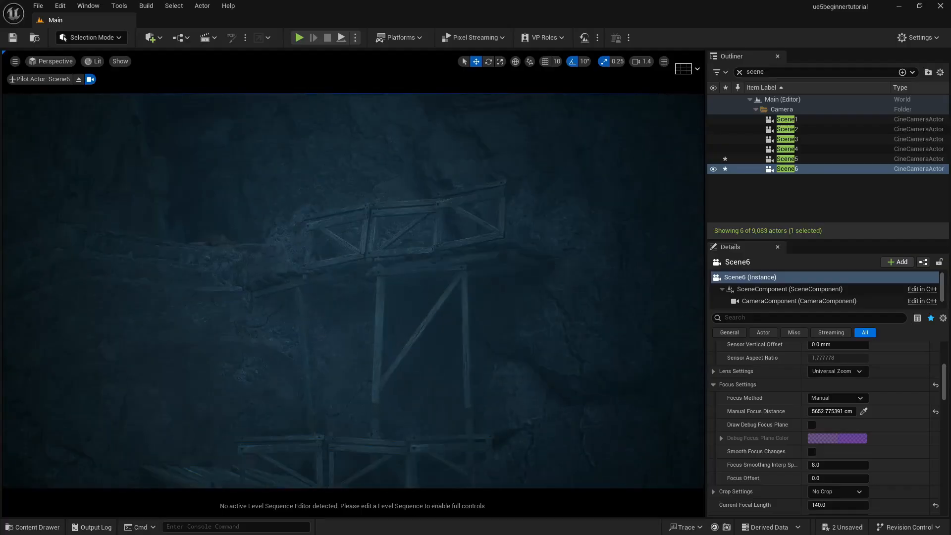
right_drag(672, 319, 560, 378)
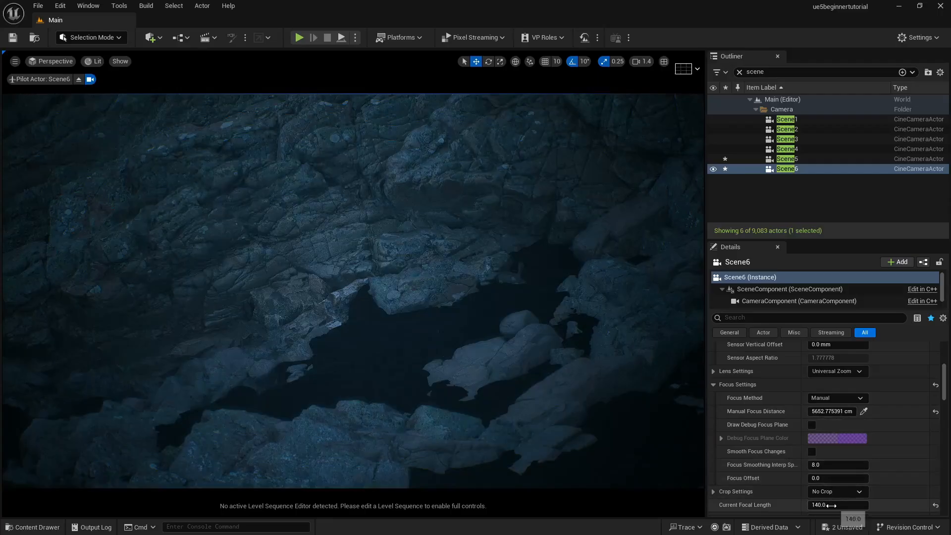
Set Scene6's current focal length to 40 and frame the rock ledge with wooden posts below the misty cliff
click(833, 506)
text(40)
key(Return)
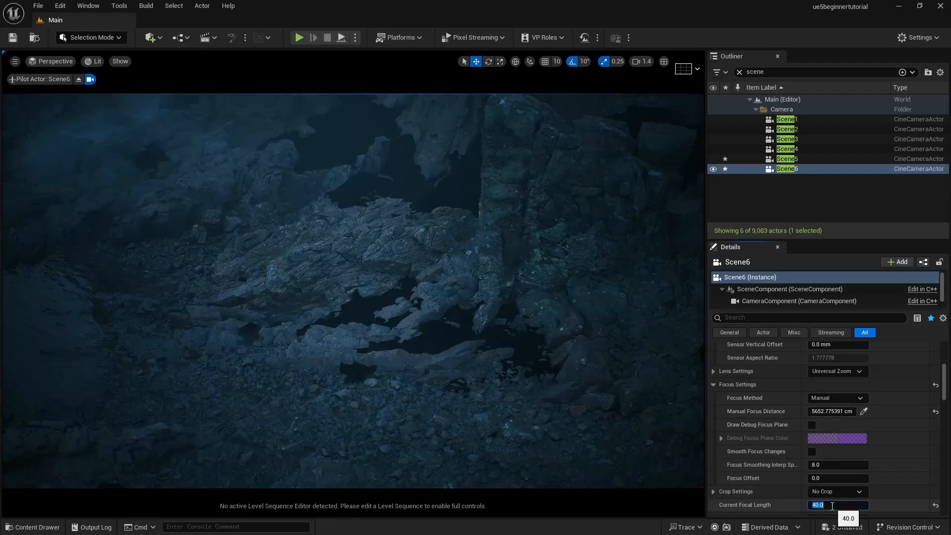
right_drag(393, 446, 461, 352)
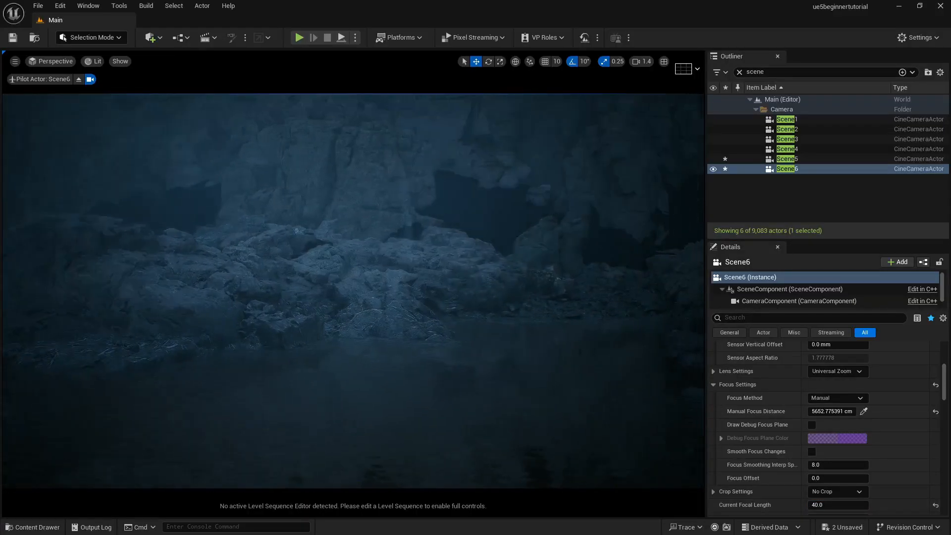
right_drag(353, 292, 347, 238)
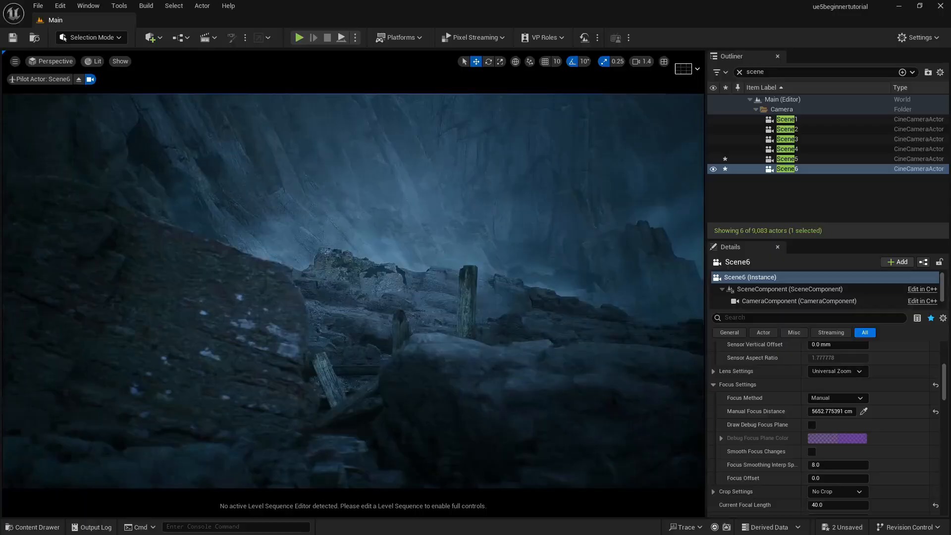
key(e)
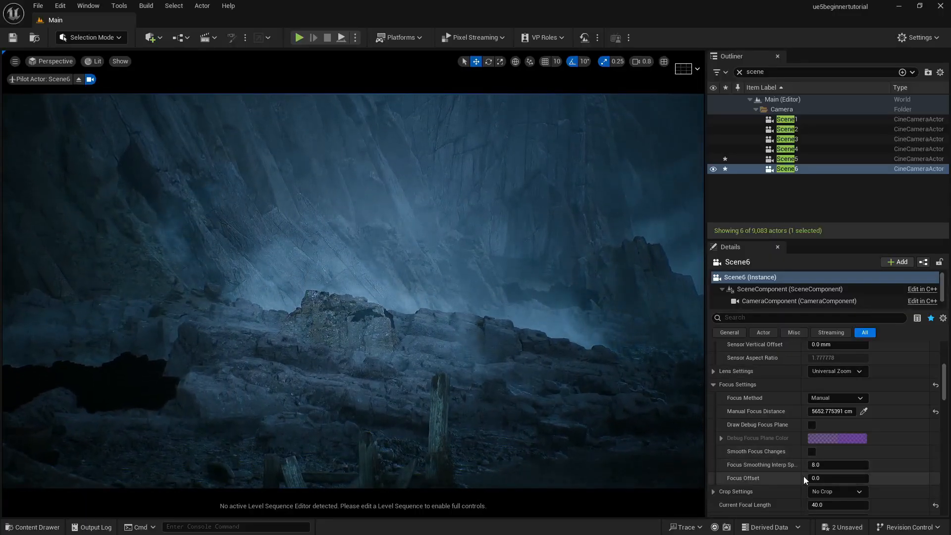
Set Scene6's current focal length to 140, aim at the tall wooden post and sample the manual focus distance from it
click(814, 505)
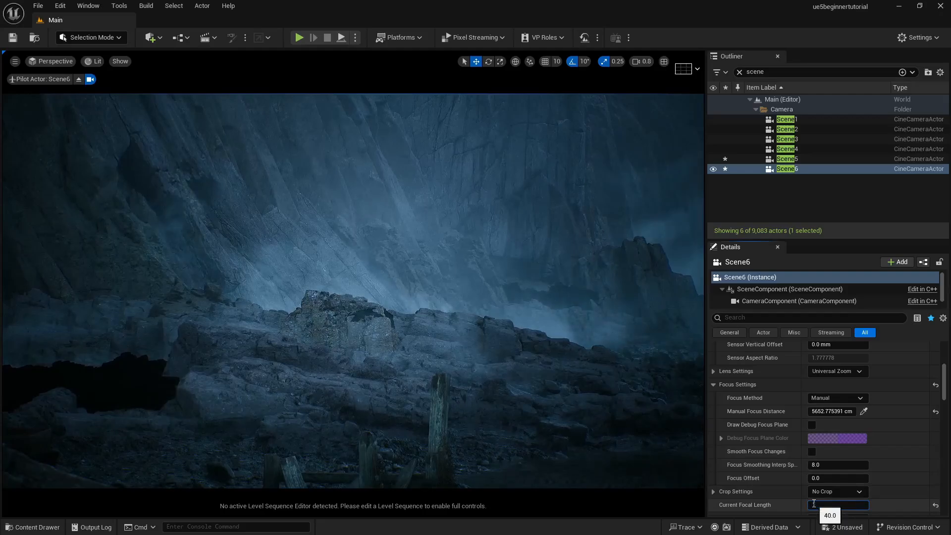
text(140)
key(Return)
right_drag(531, 373, 563, 393)
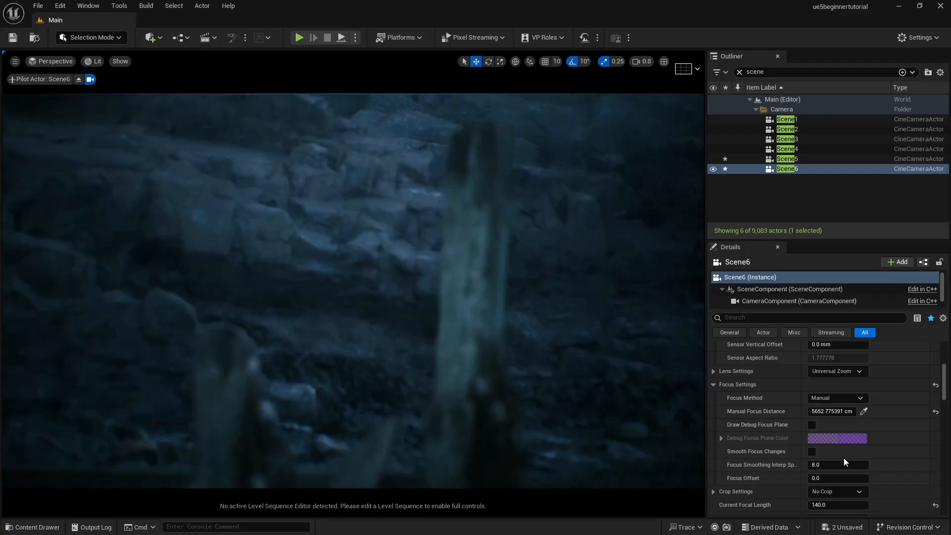
click(862, 413)
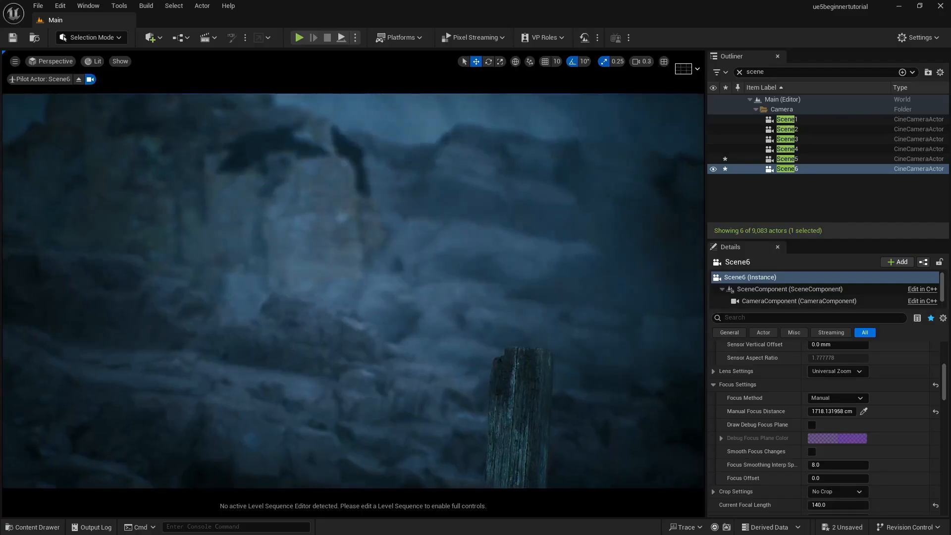
Reposition Scene6 to frame the tall wooden post and the shorter post beside it against the blurred rocks and misty cliff
key(q)
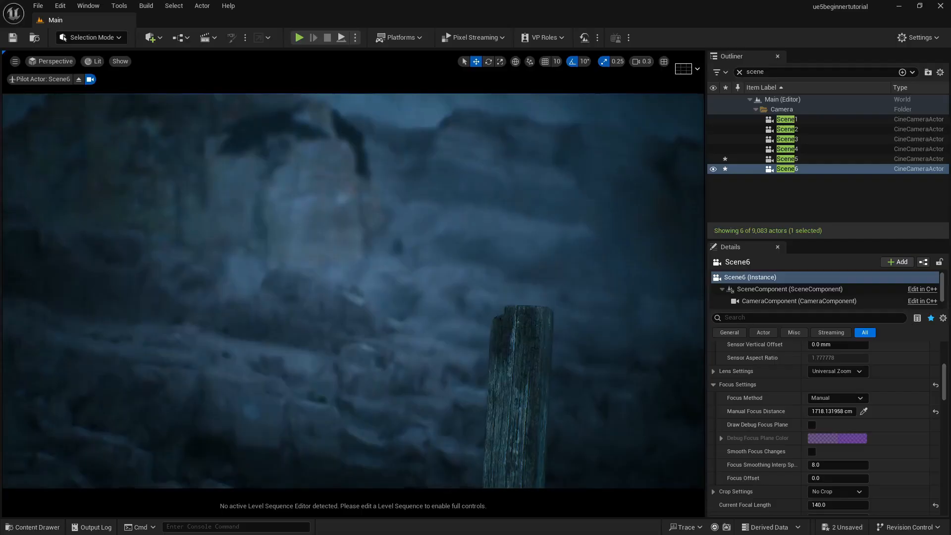
right_drag(352, 291, 387, 235)
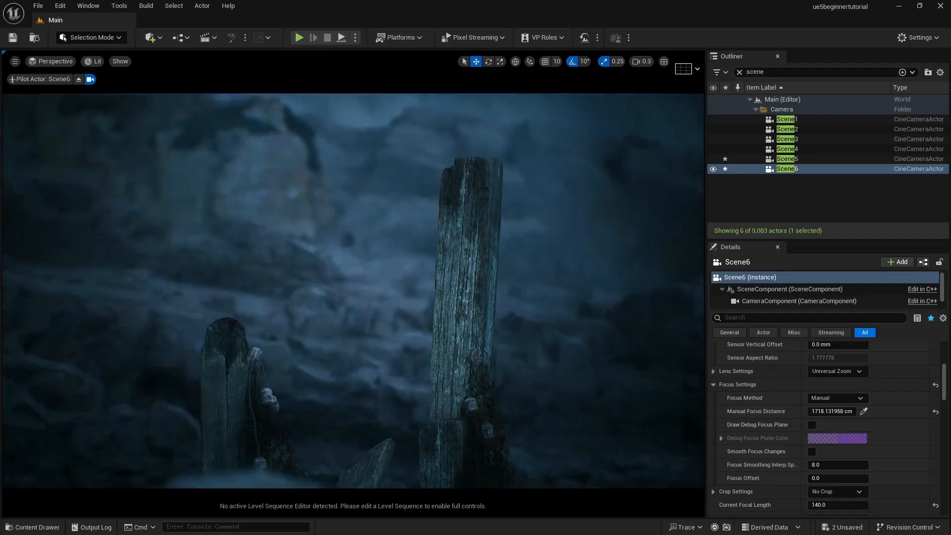
key(s)
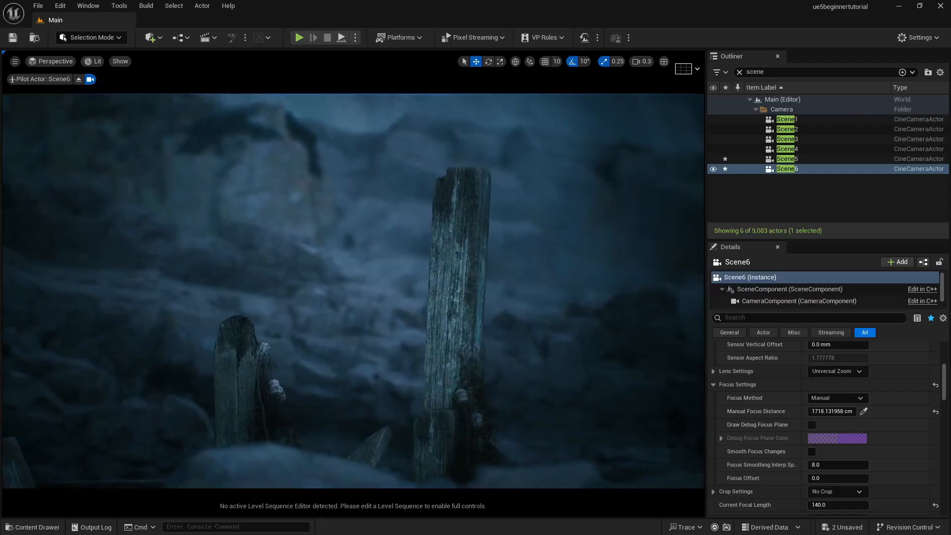
key(a)
right_drag(353, 292, 411, 313)
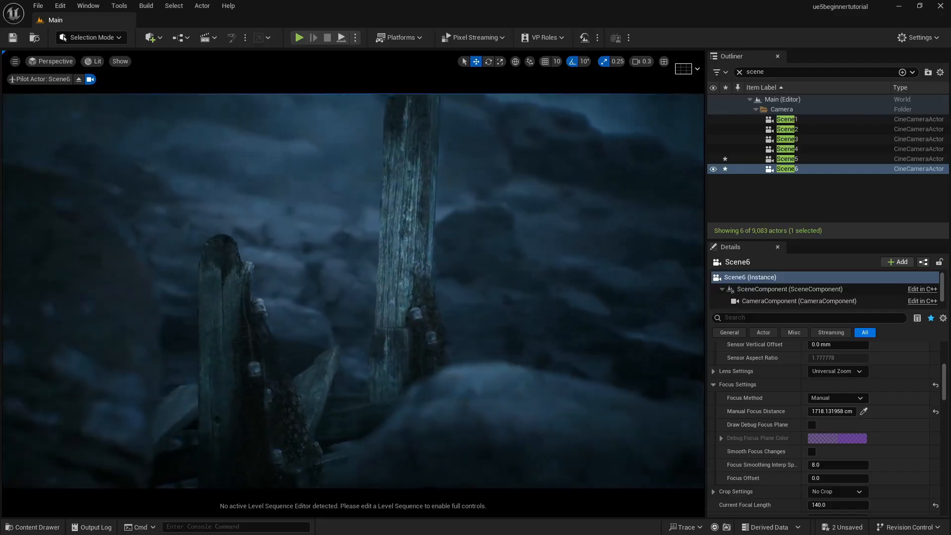
key(d)
right_drag(353, 291, 403, 244)
key(a)
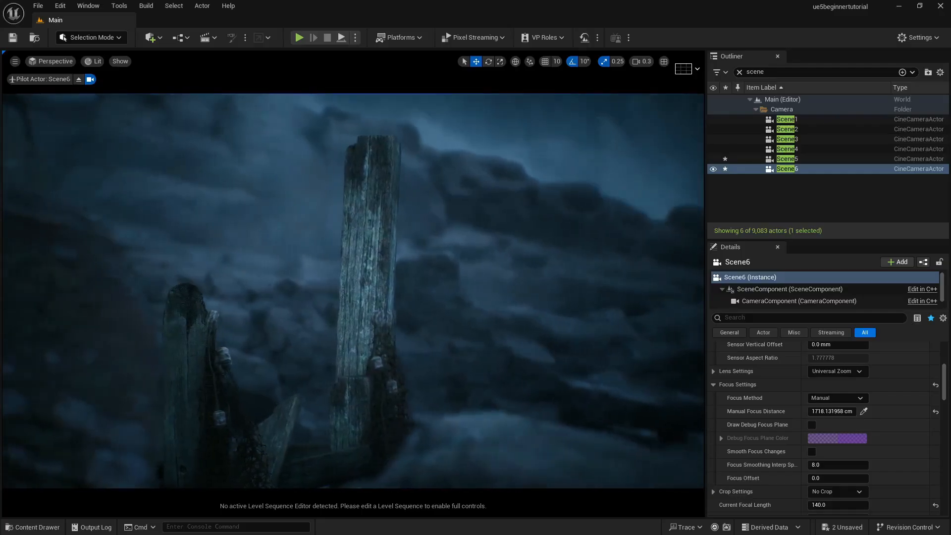
Shift Scene6 so a dark foreground rock borders the tall post, and resample the manual focus distance from the post
key(a)
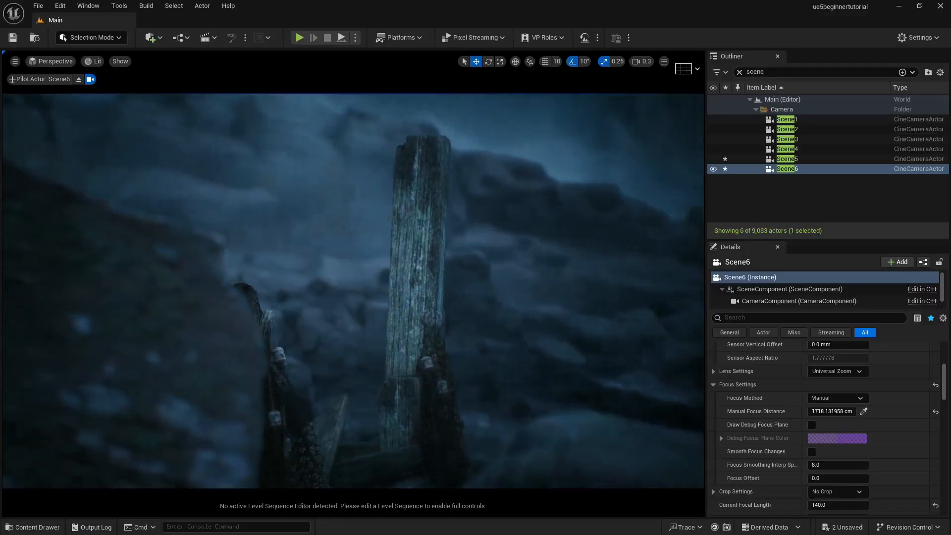
key(d)
right_drag(438, 276, 444, 223)
key(q)
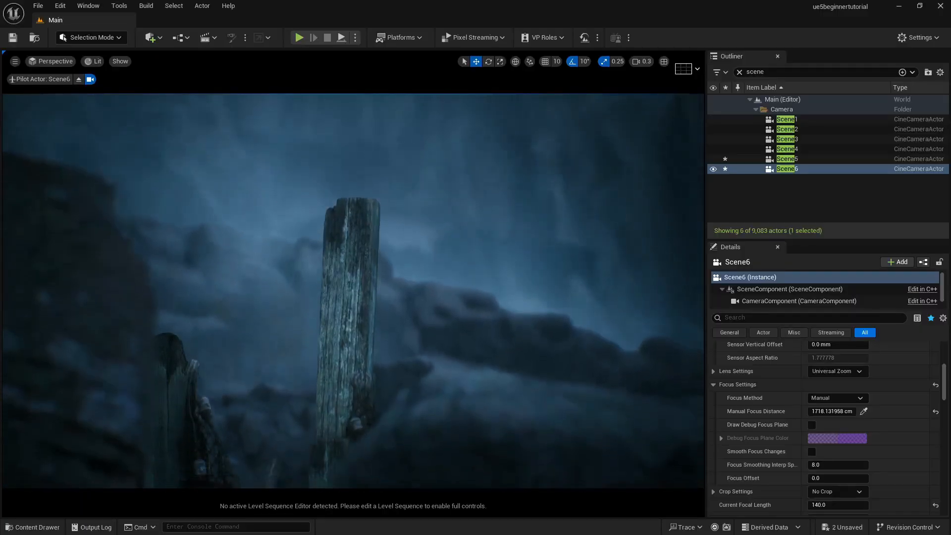
key(a)
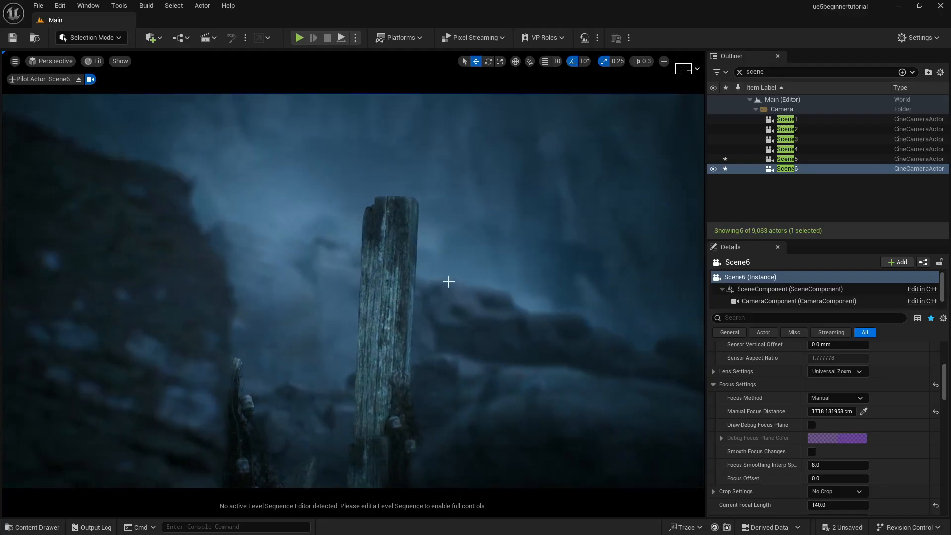
click(864, 412)
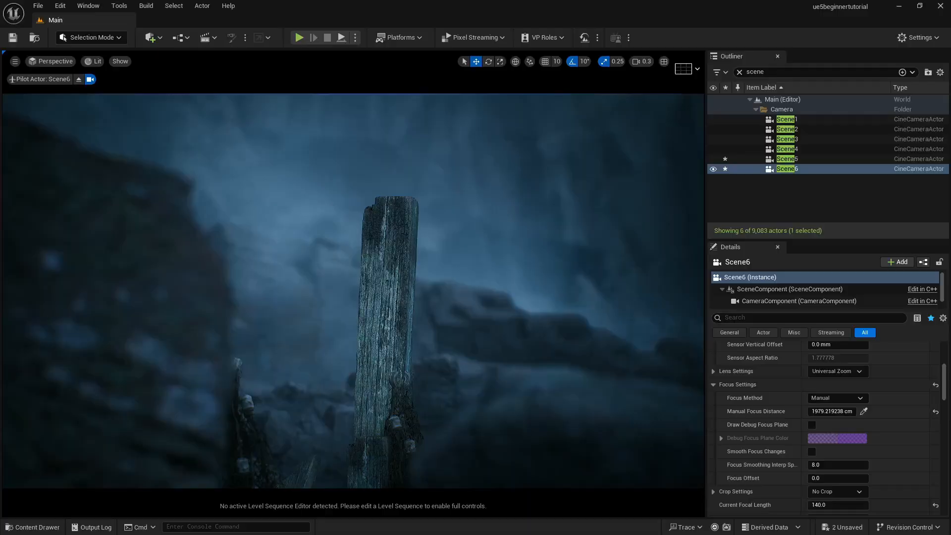
Refine Scene6's framing so the tall wooden post stands between the two dark foreground rocks, and save the level
key(e)
key(q)
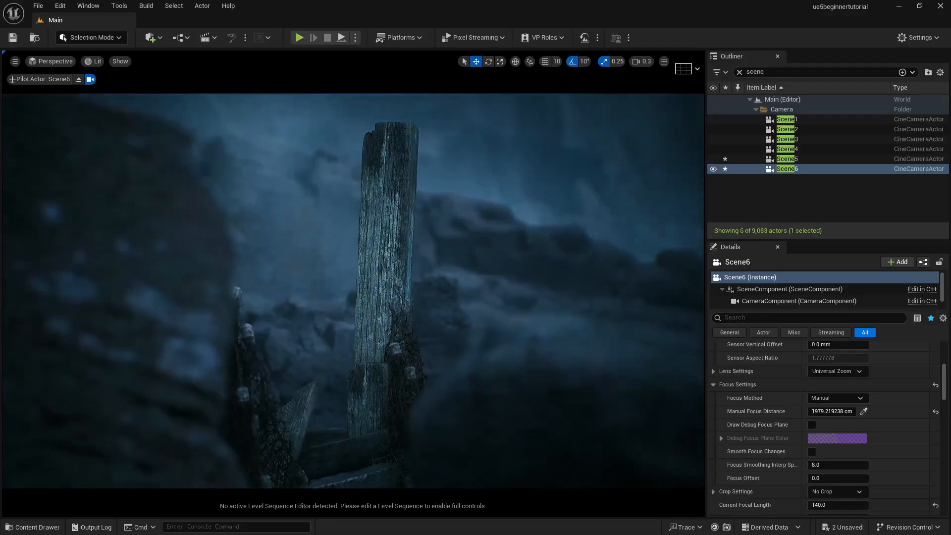
right_drag(387, 277, 389, 259)
key(q)
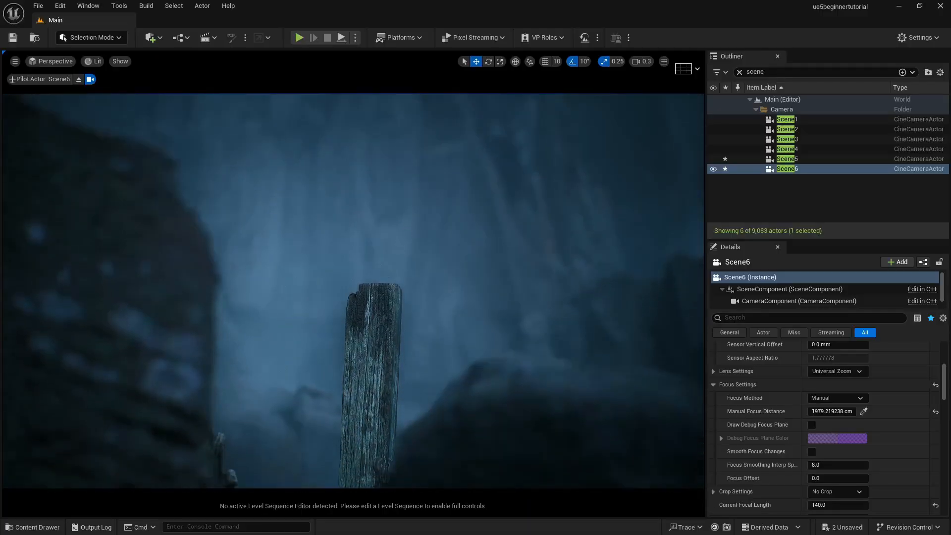
key(q)
key(a)
key(d)
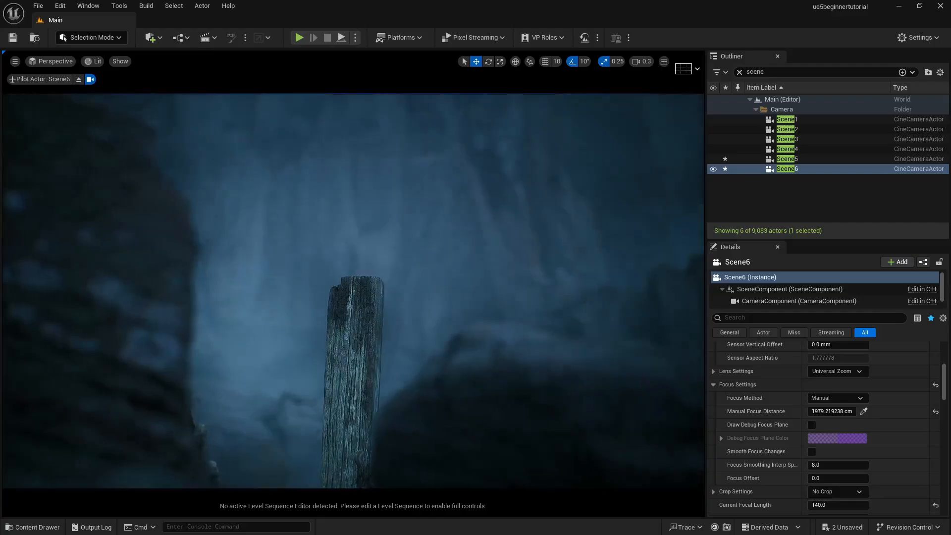
mouse_move(386, 267)
right_down()
mouse_move(386, 287)
mouse_move(393, 287)
mouse_move(381, 274)
right_up()
key(e)
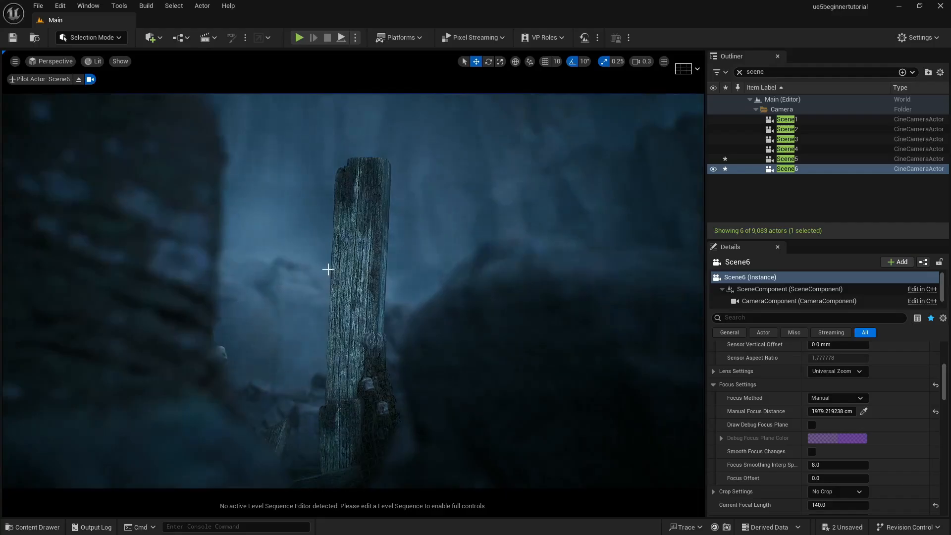
key(ctrl+s)
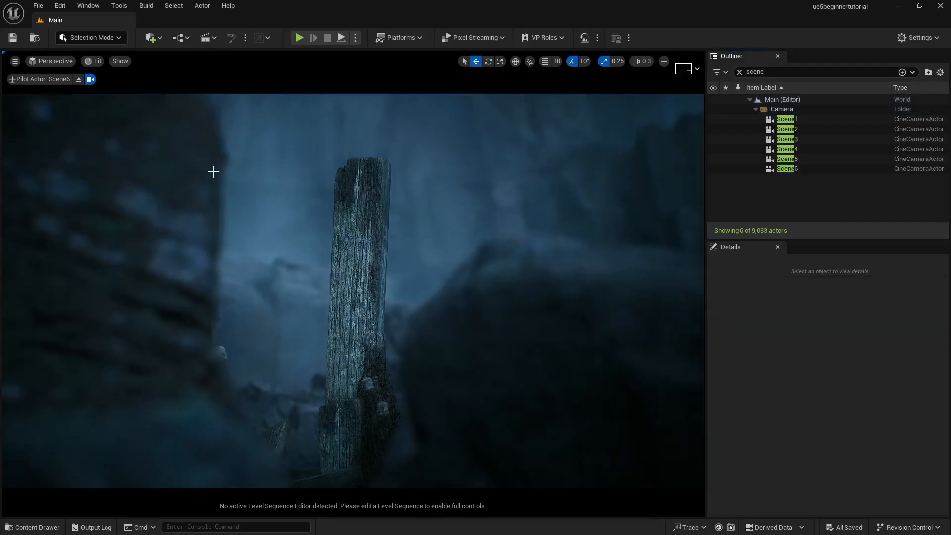